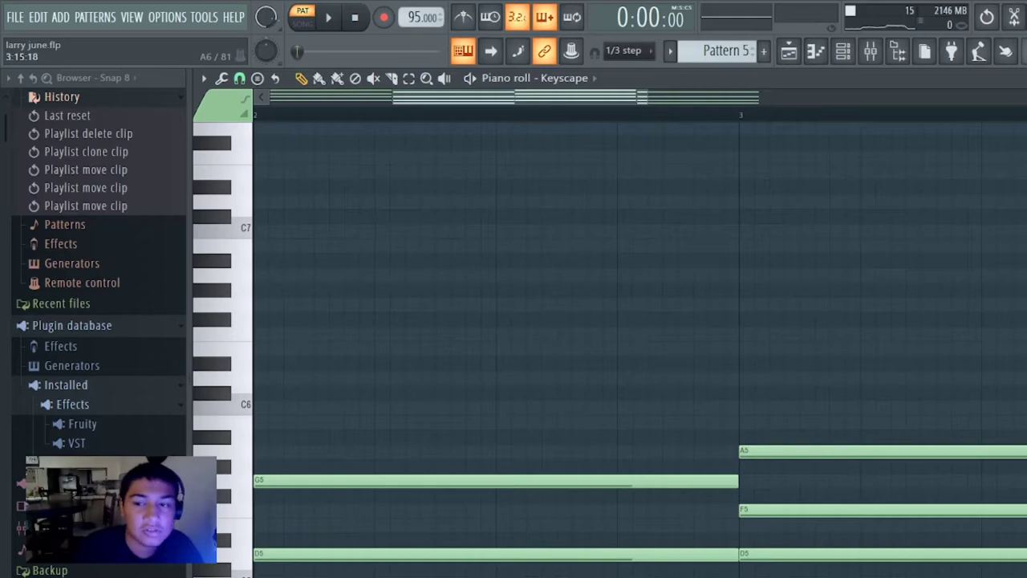
Step: Play the Pattern 5 chords in the Keyscape piano roll, then return to the playlist
{"action": "scroll", "coordinate": [610, 354], "scroll_direction": "down", "scroll_amount": 5}
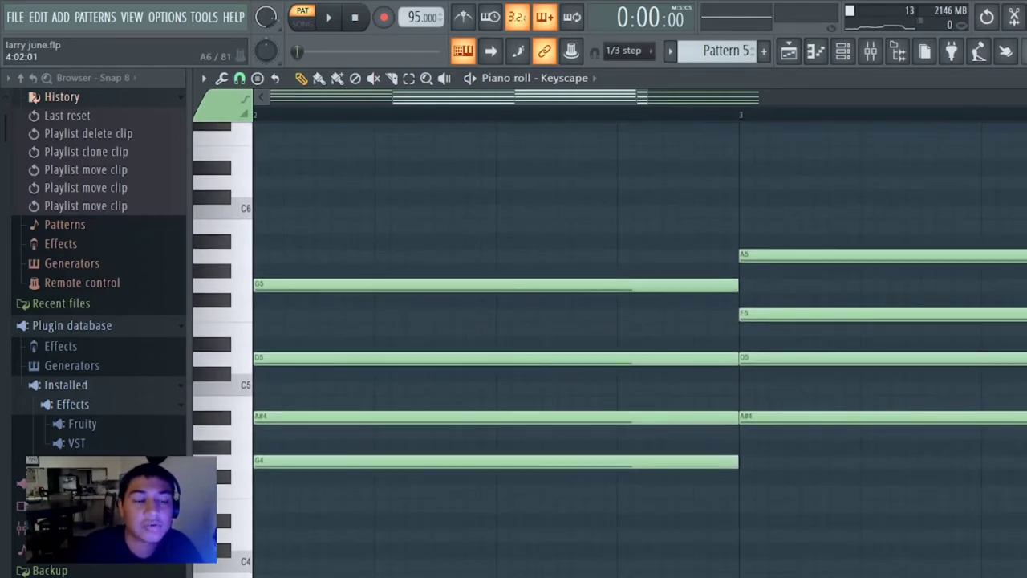
{"action": "key", "text": "space"}
{"action": "scroll", "coordinate": [710, 384], "scroll_direction": "down", "scroll_amount": 4}
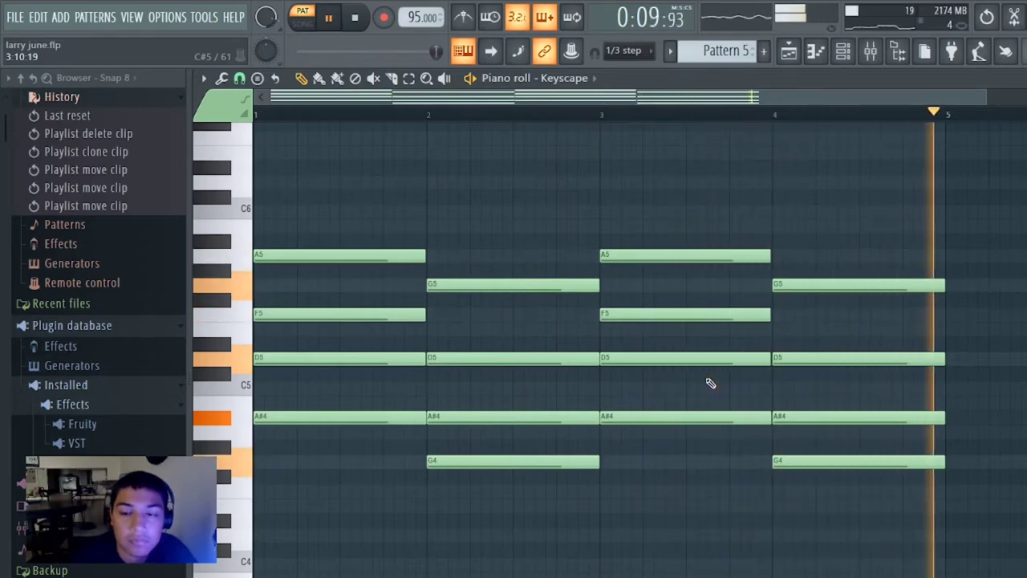
{"action": "left_click", "coordinate": [791, 51]}
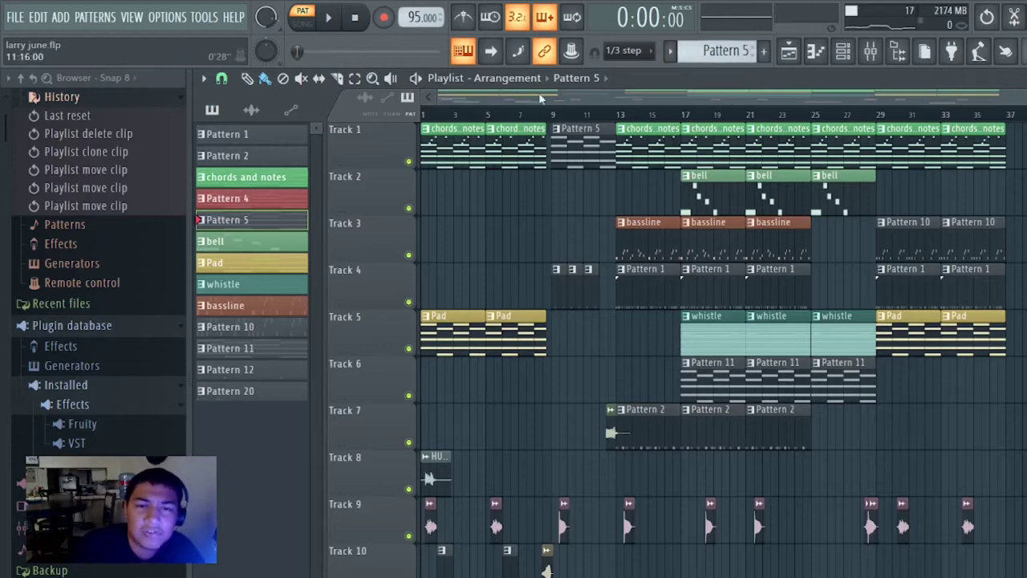
Step: Open the first chords and notes clip in the piano roll, play its notes, and return to the playlist
{"action": "left_click", "coordinate": [452, 138]}
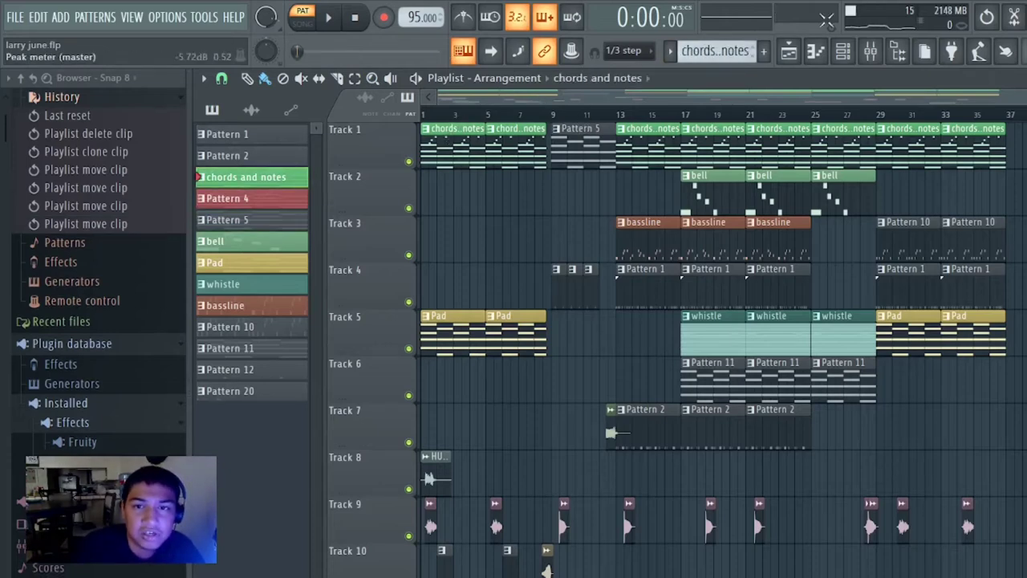
{"action": "left_click", "coordinate": [440, 122]}
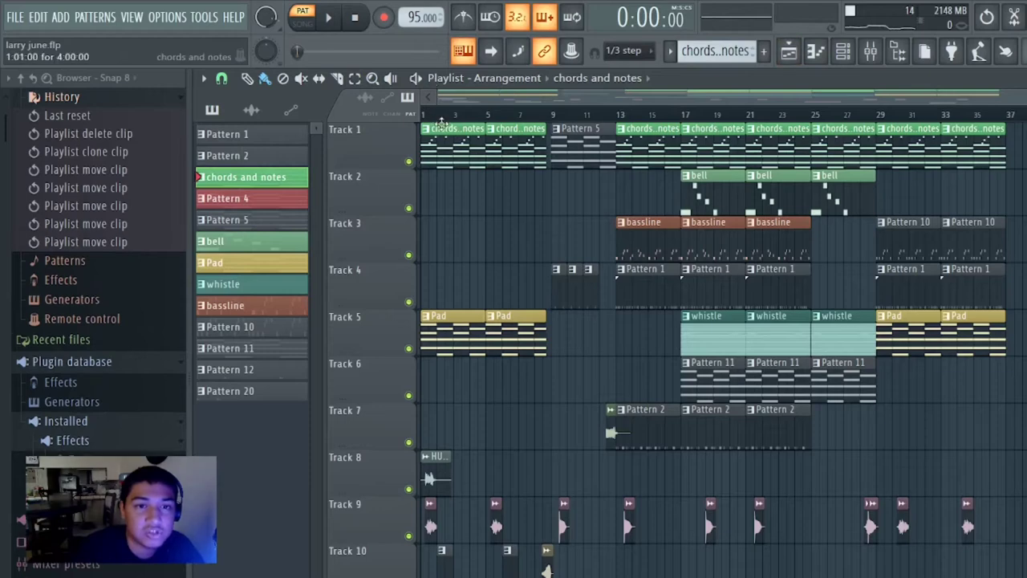
{"action": "double_click", "coordinate": [440, 130]}
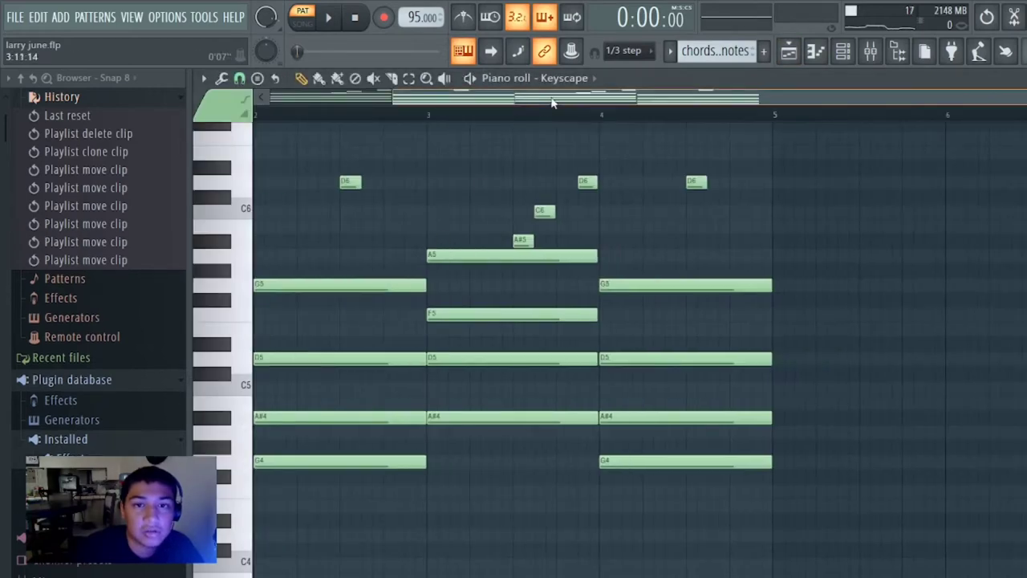
{"action": "scroll", "coordinate": [437, 403], "scroll_direction": "down", "scroll_amount": 2}
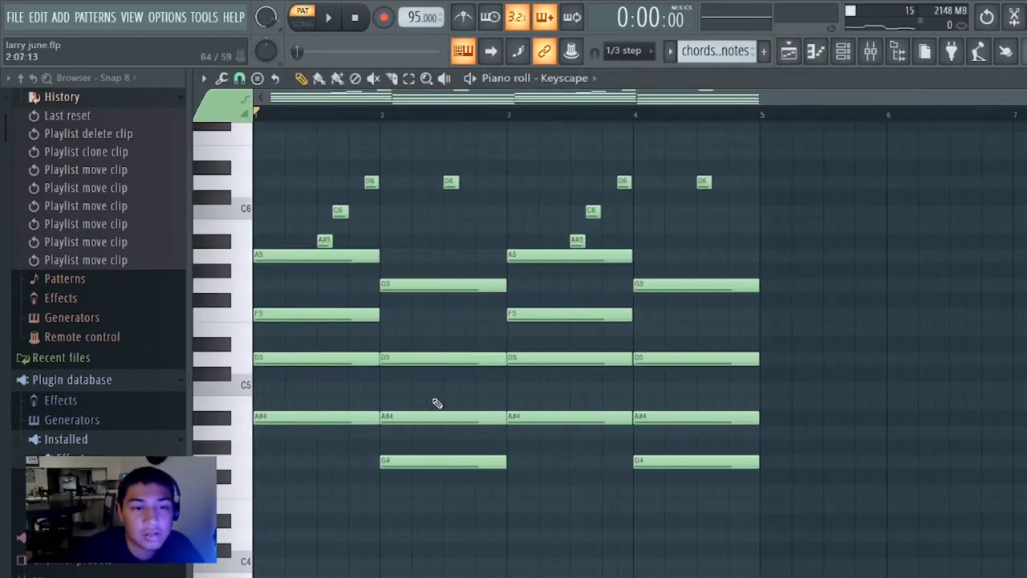
{"action": "key", "text": "space"}
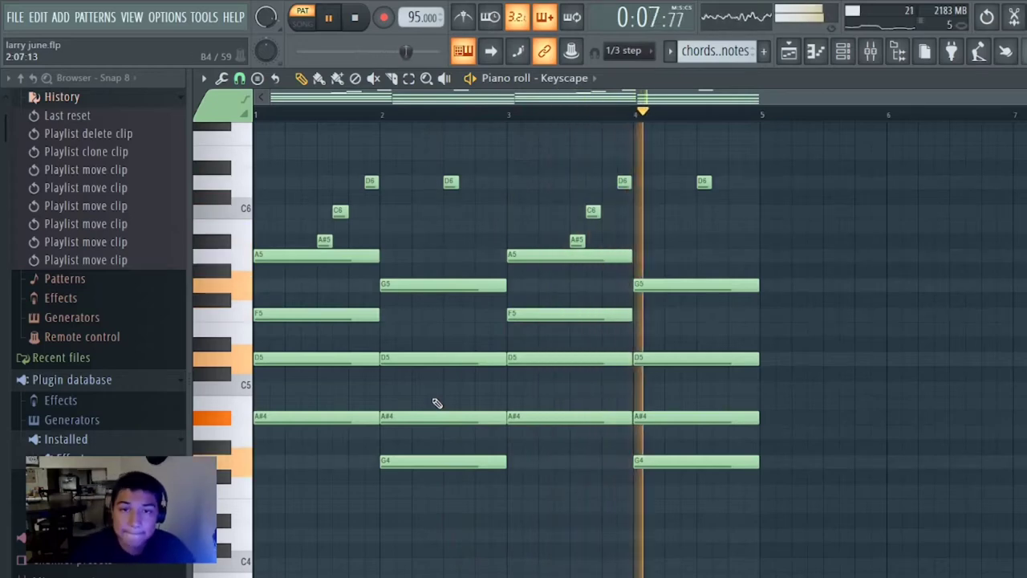
{"action": "left_click", "coordinate": [798, 53]}
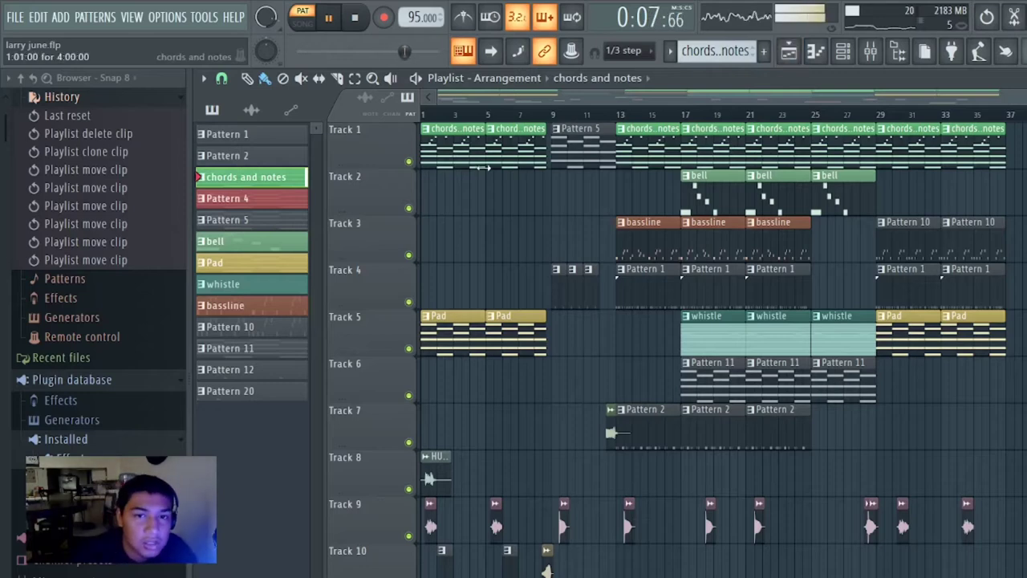
Step: Inspect the Keyscape instrument's preset for the chords and notes pattern, then return to the playlist and stop playback
{"action": "left_click", "coordinate": [816, 51]}
{"action": "left_click", "coordinate": [844, 51]}
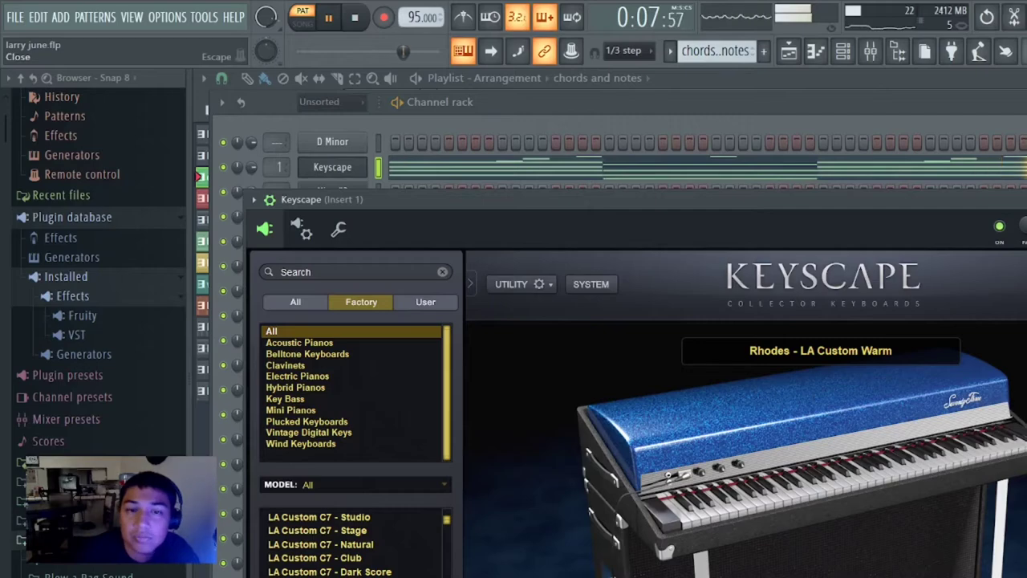
{"action": "key", "text": "Escape"}
{"action": "left_click", "coordinate": [803, 64]}
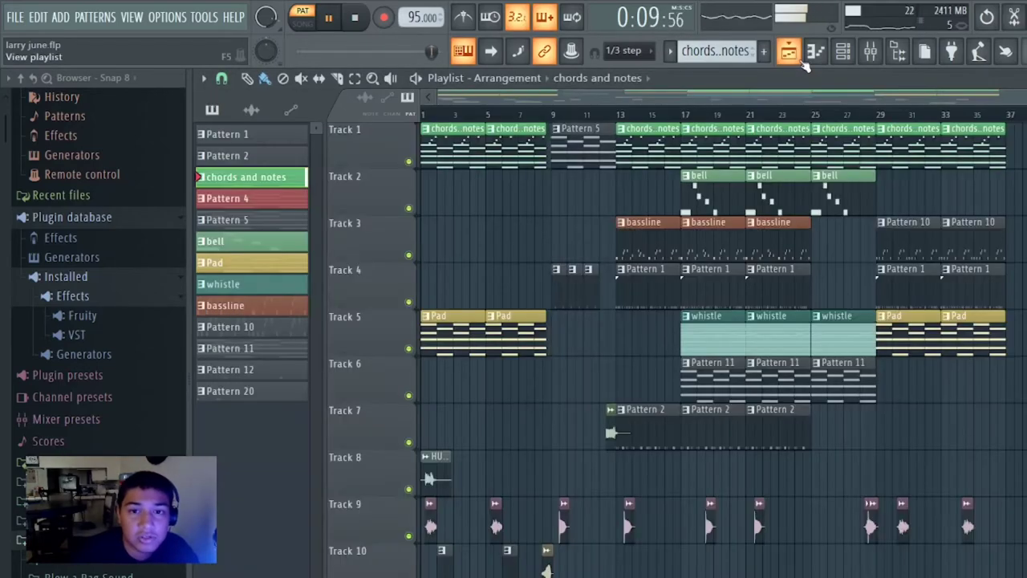
{"action": "key", "text": "space"}
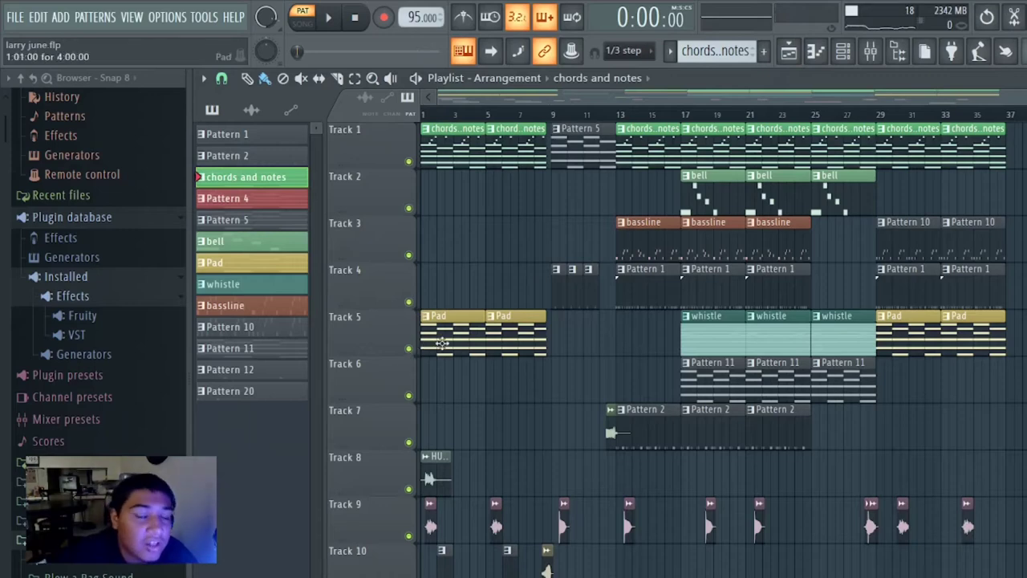
{"action": "left_click", "coordinate": [815, 50]}
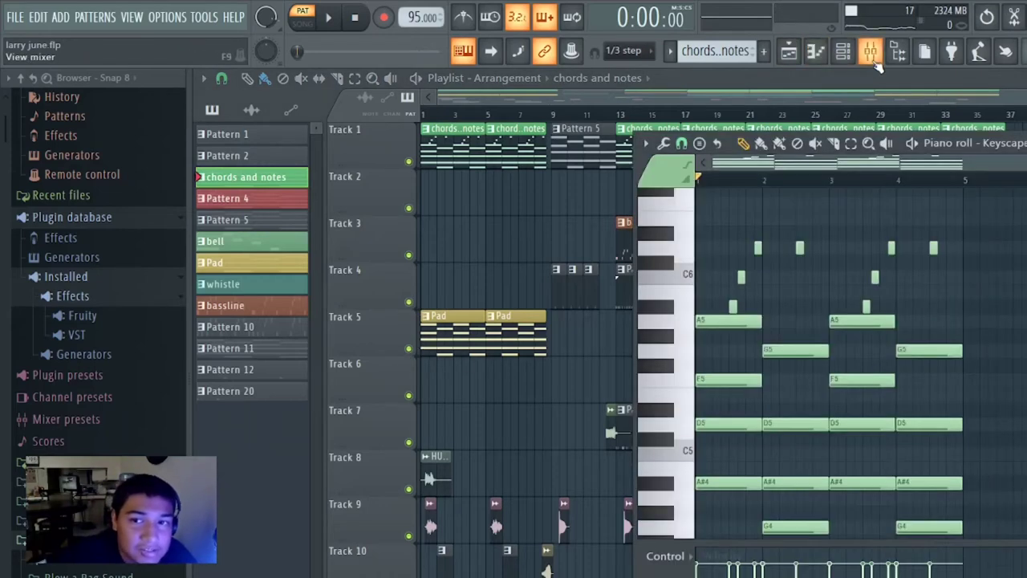
{"action": "left_click", "coordinate": [842, 54]}
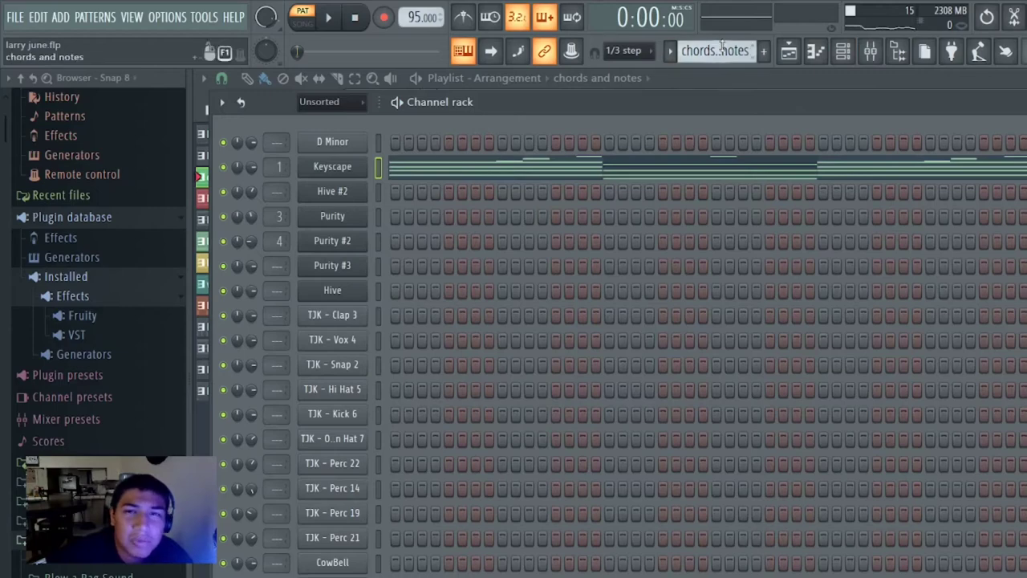
{"action": "left_click", "coordinate": [790, 56]}
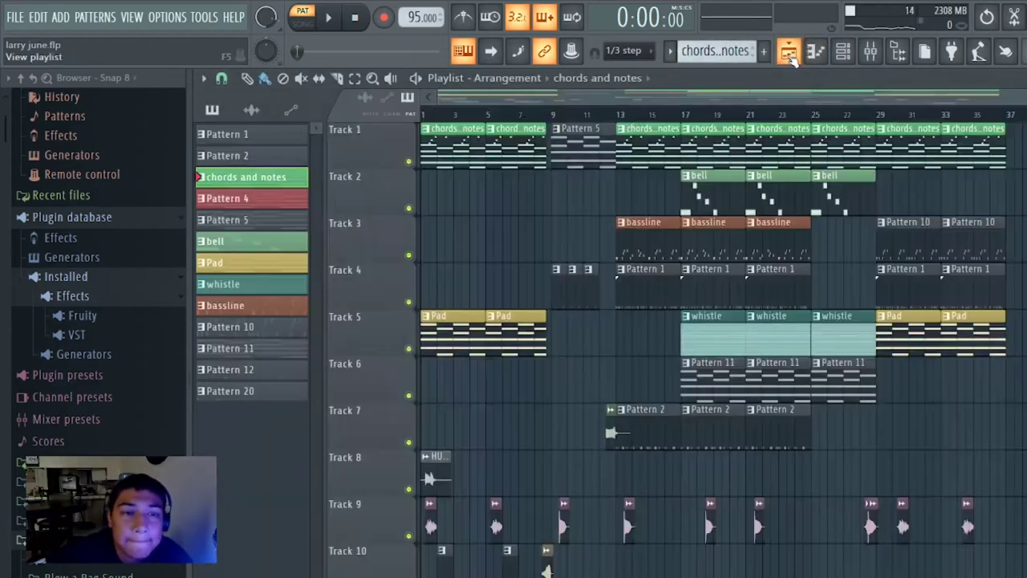
Step: Select the Pad pattern and inspect its Purity #2 instrument preset, then return to the playlist
{"action": "left_click", "coordinate": [268, 269]}
{"action": "left_click", "coordinate": [843, 51]}
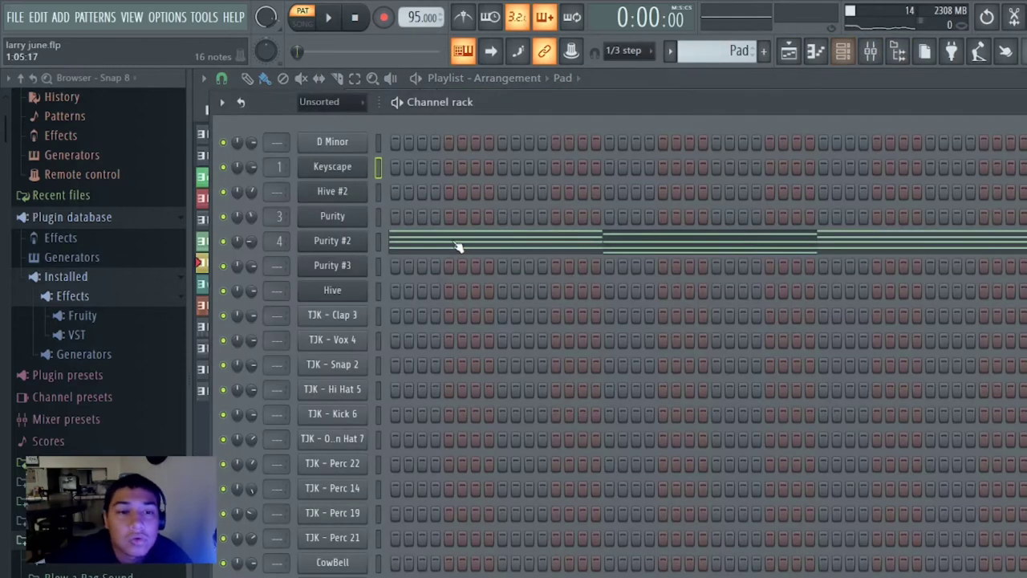
{"action": "left_click", "coordinate": [364, 241]}
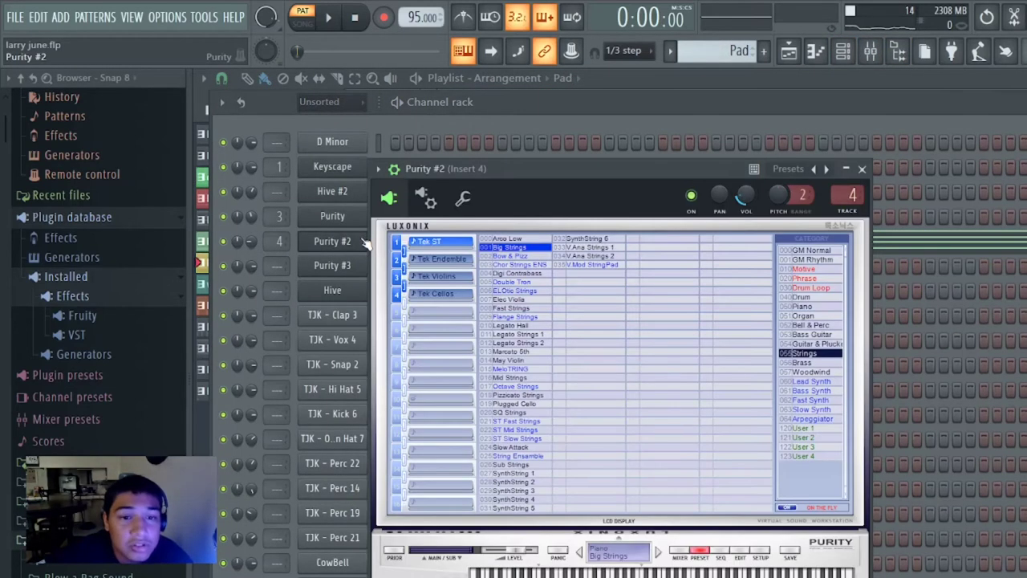
{"action": "left_click", "coordinate": [862, 169]}
{"action": "left_click", "coordinate": [790, 53]}
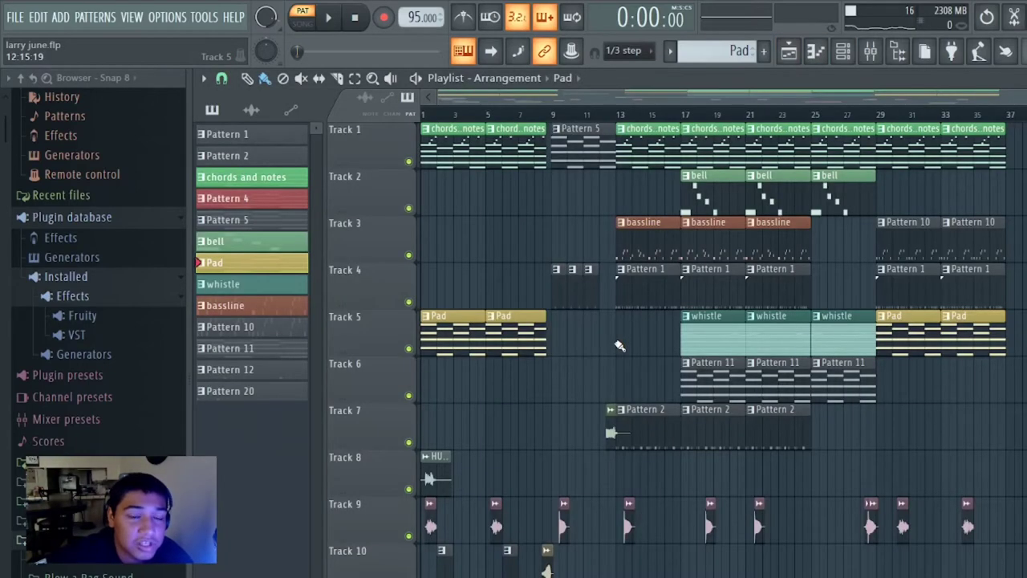
Step: Solo Track 5 and play the Pad pattern's notes in the Purity #2 piano roll, then return to the playlist
{"action": "left_click", "coordinate": [408, 350], "text": "ctrl"}
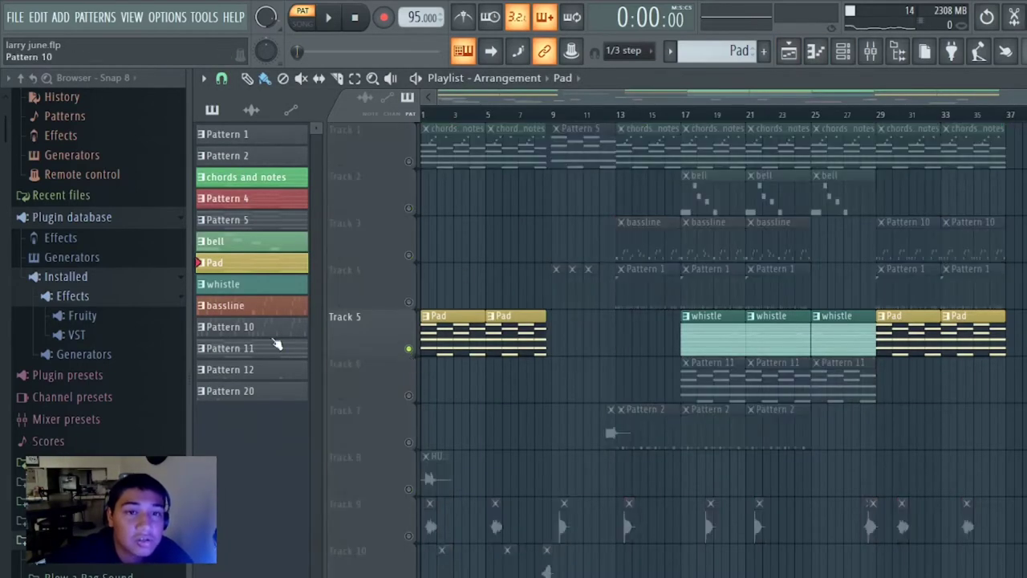
{"action": "double_click", "coordinate": [453, 340]}
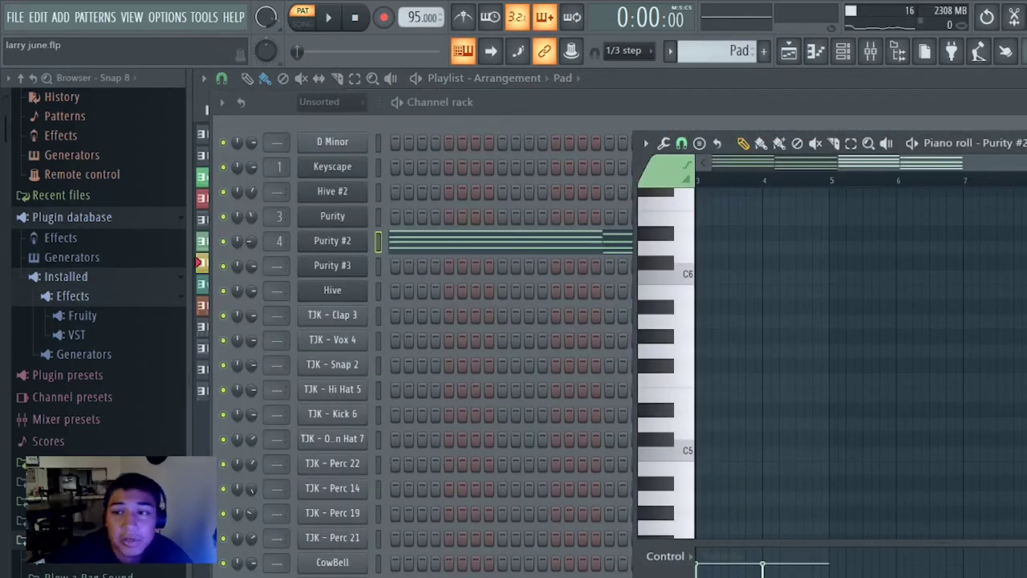
{"action": "left_click", "coordinate": [1023, 143]}
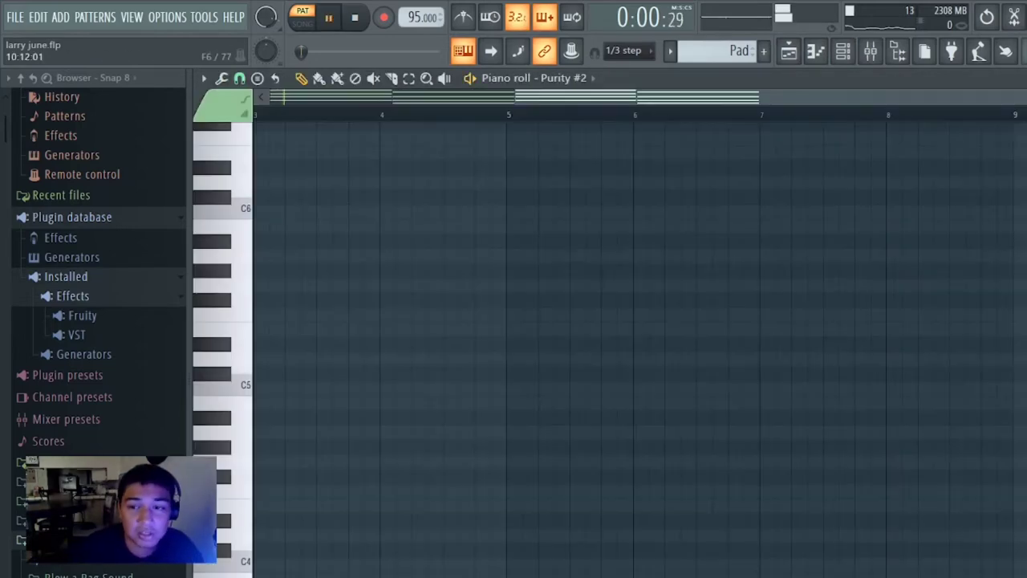
{"action": "scroll", "coordinate": [552, 152], "scroll_direction": "up", "scroll_amount": 8}
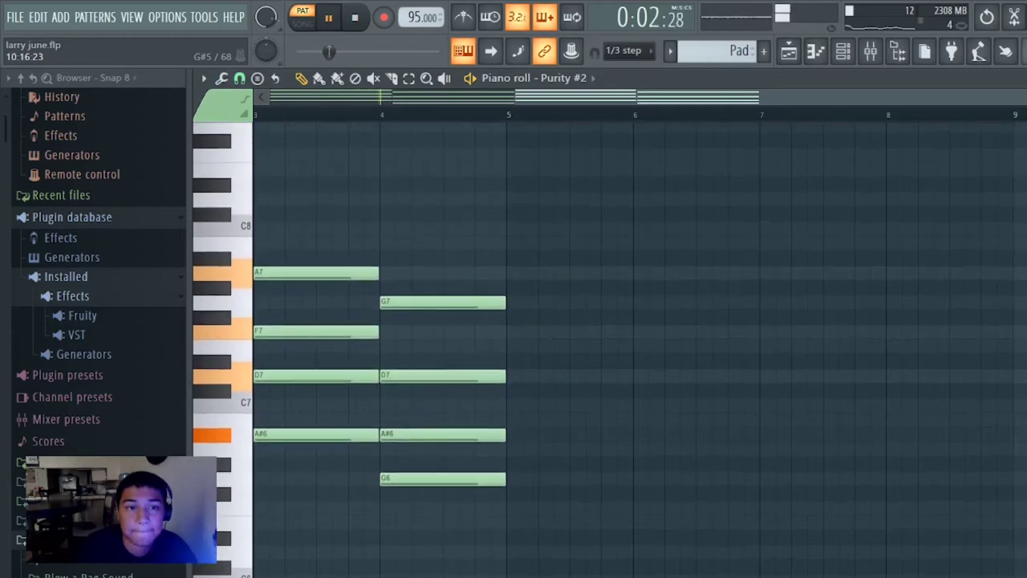
{"action": "left_click", "coordinate": [296, 96]}
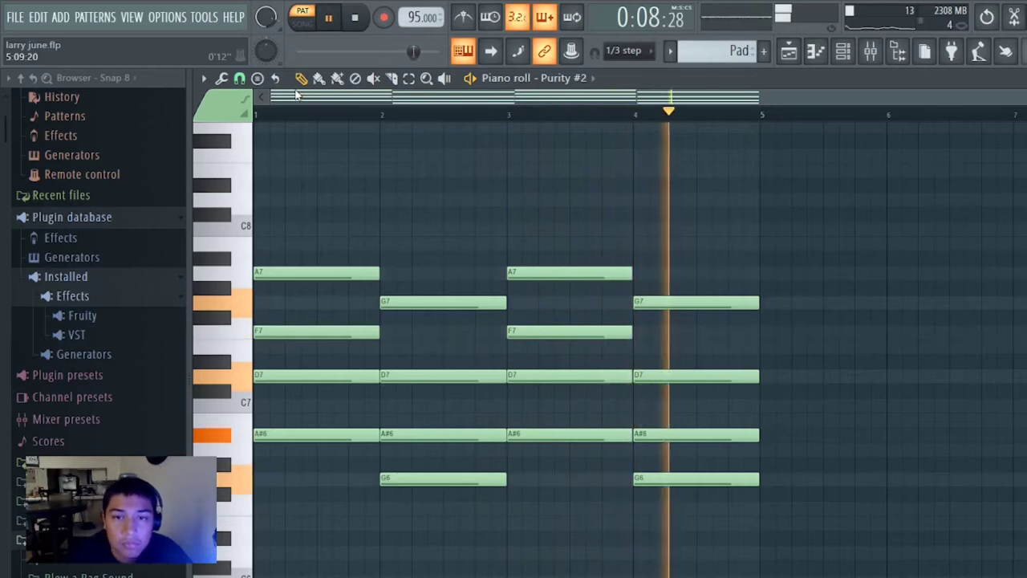
{"action": "left_click", "coordinate": [842, 56]}
{"action": "left_click", "coordinate": [842, 58]}
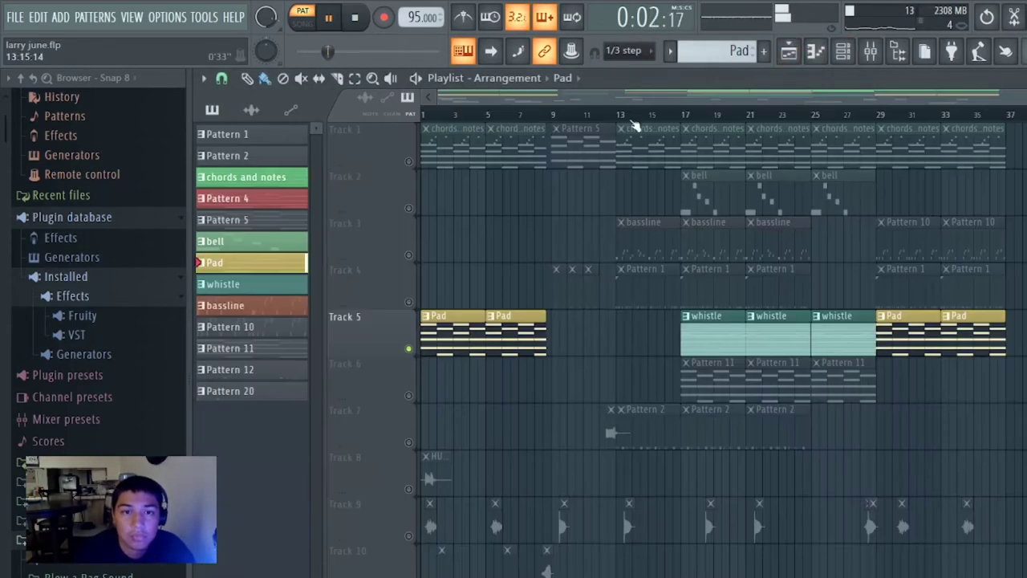
Step: Place Pattern 5 clips on Track 3 at bars 1 and 5, unmute that track, and play them with the Pad in song mode
{"action": "left_click", "coordinate": [579, 160]}
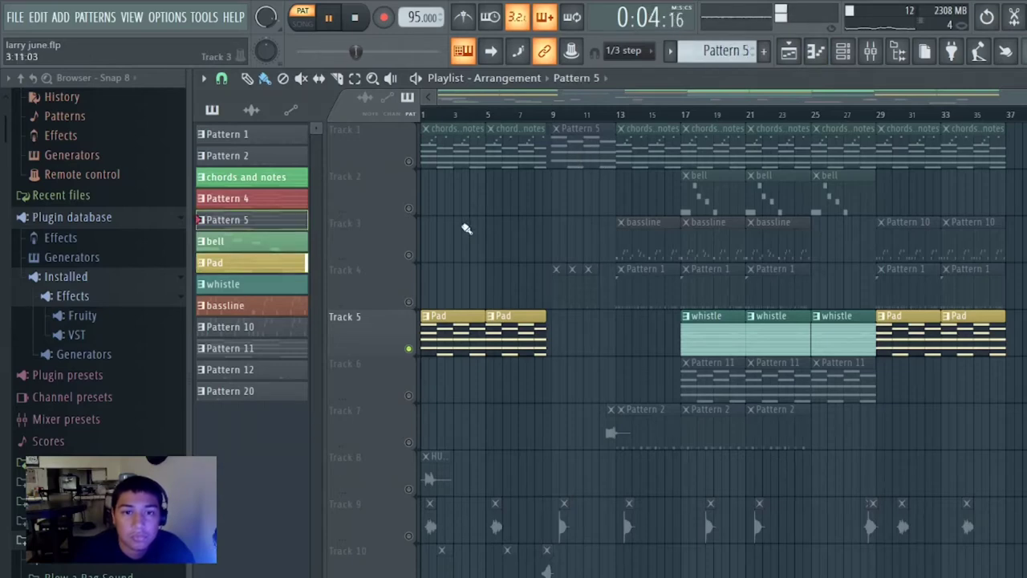
{"action": "left_click", "coordinate": [446, 241]}
{"action": "left_click", "coordinate": [410, 255]}
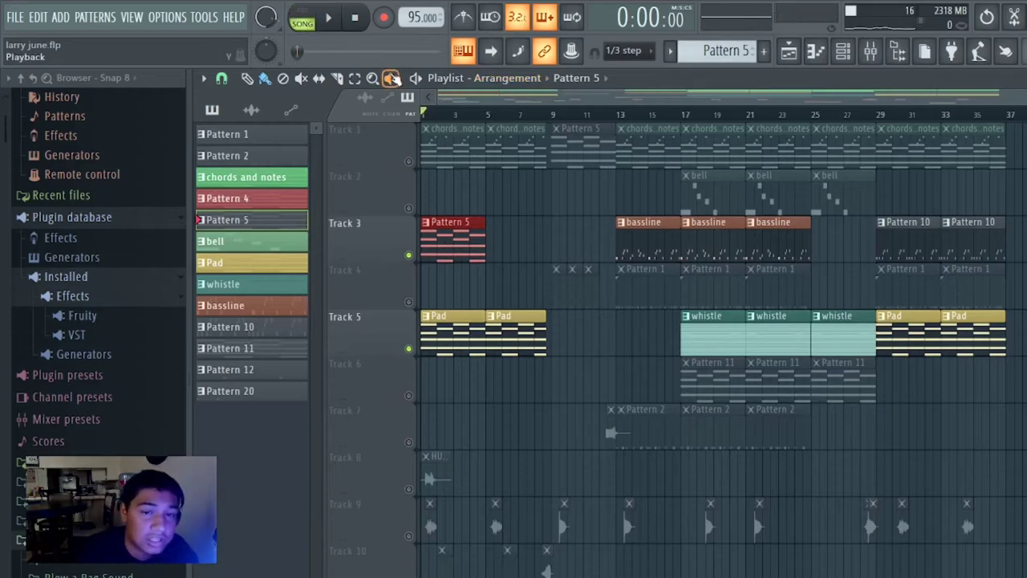
{"action": "key", "text": "space"}
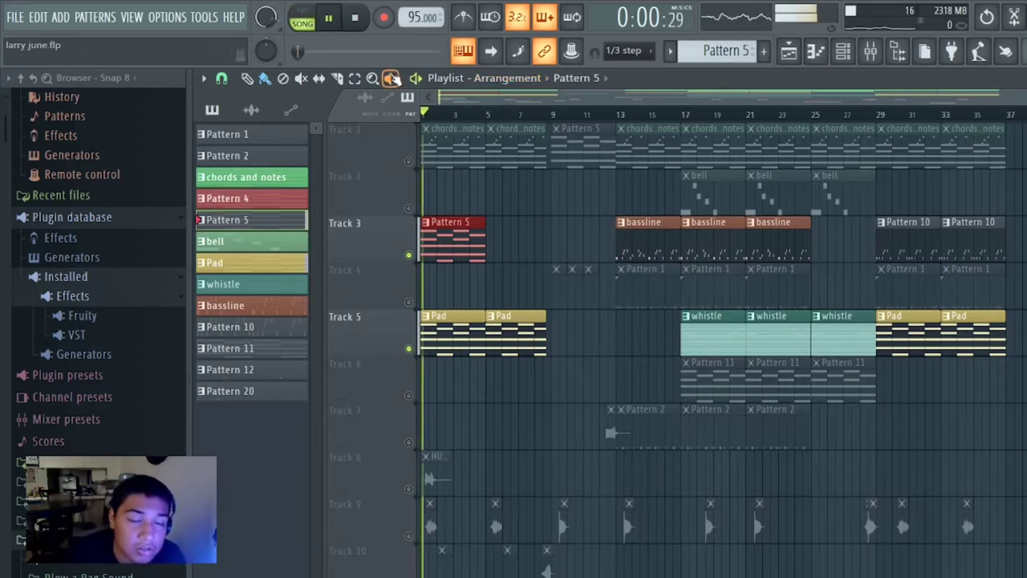
{"action": "left_click_drag", "start_coordinate": [428, 223], "coordinate": [513, 238]}
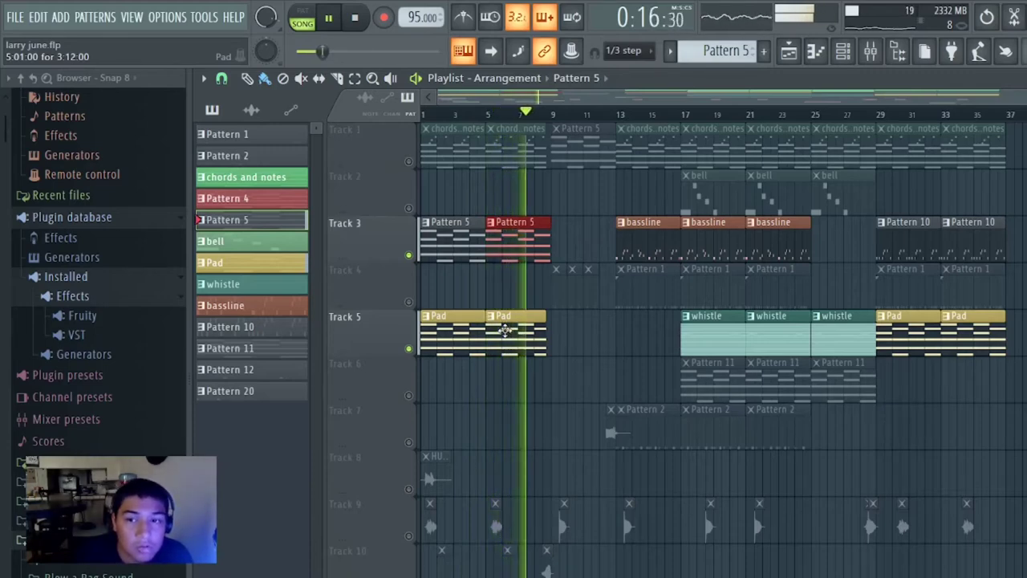
{"action": "key", "text": "space"}
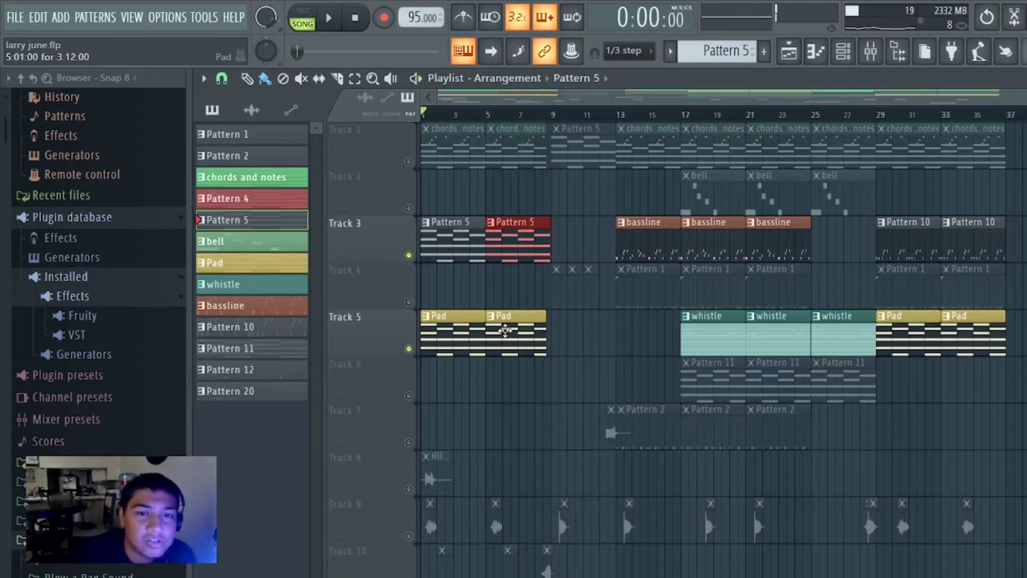
Step: Unmute Track 1, delete both Pattern 5 clips from Track 3, and play the chords and notes with the Pad
{"action": "left_click", "coordinate": [410, 162]}
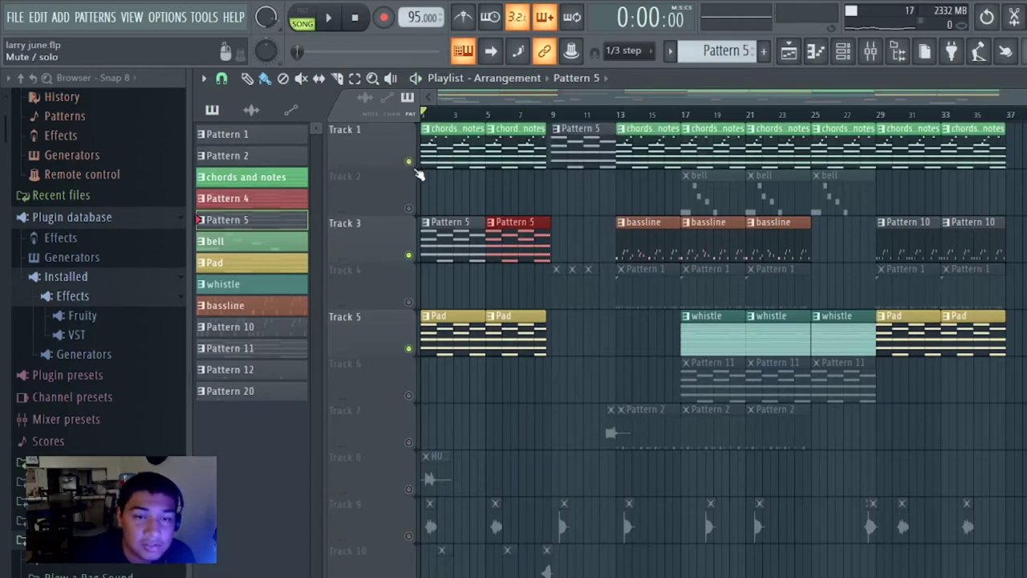
{"action": "right_click", "coordinate": [466, 258]}
{"action": "right_click", "coordinate": [515, 257]}
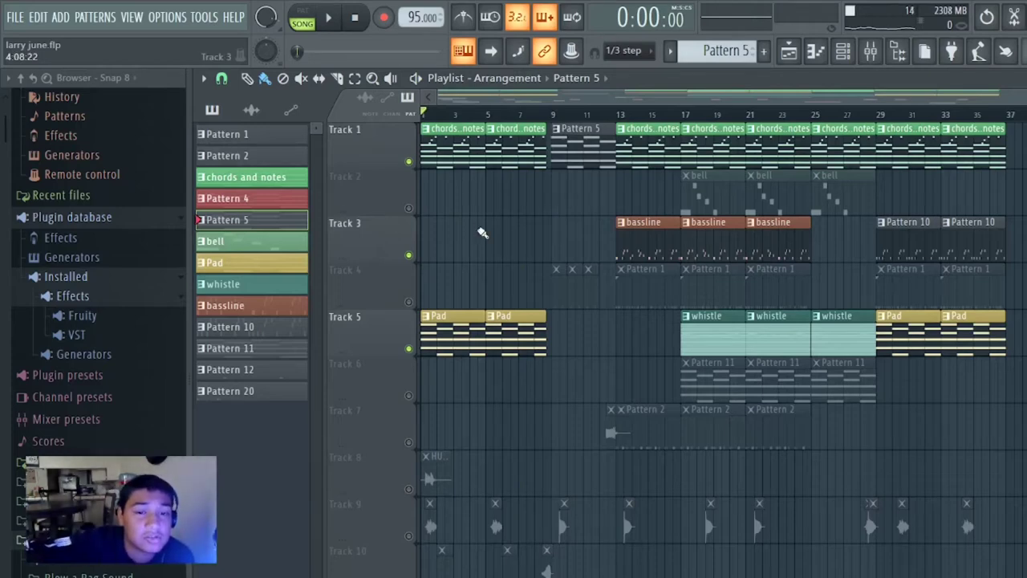
{"action": "key", "text": "space"}
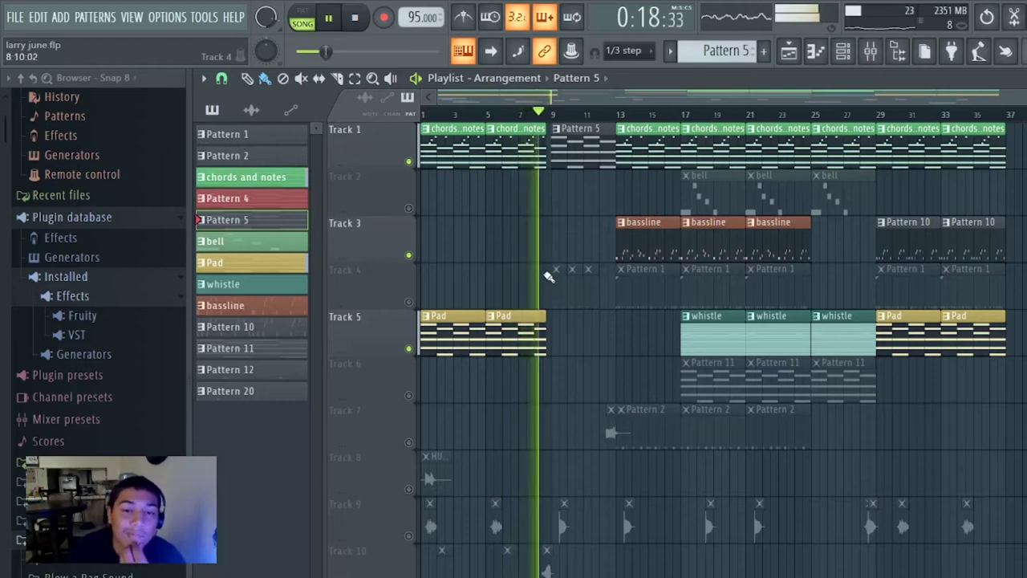
{"action": "key", "text": "space"}
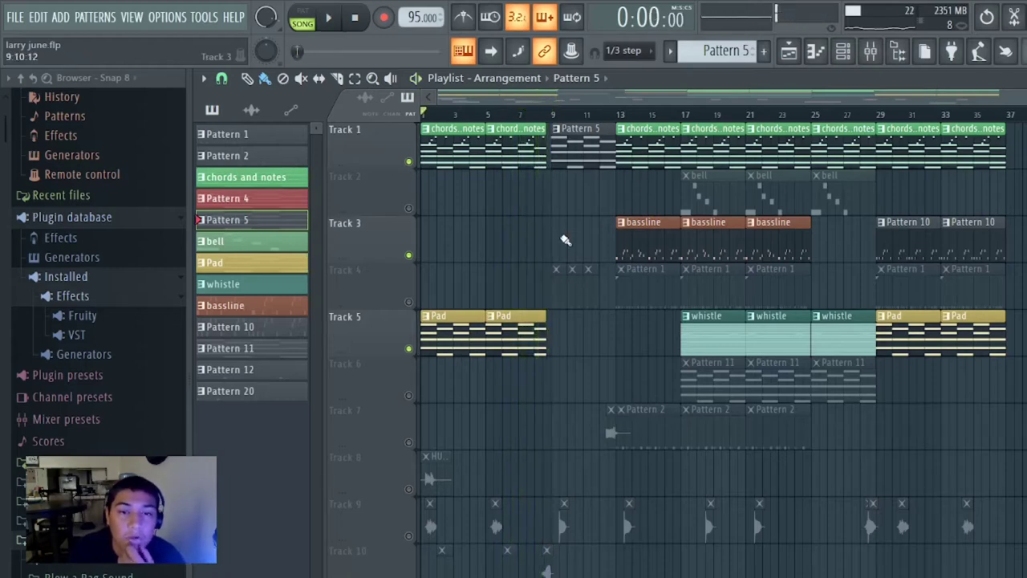
Step: Select the bassline pattern and inspect the preset of its Purity #3 instrument
{"action": "double_click", "coordinate": [637, 238]}
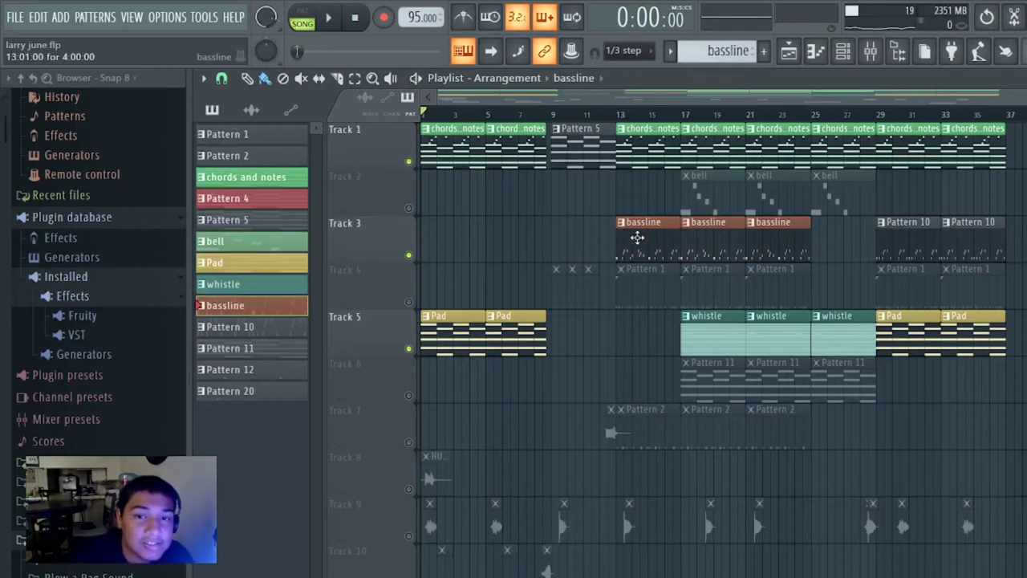
{"action": "left_click", "coordinate": [817, 53]}
{"action": "left_click", "coordinate": [841, 51]}
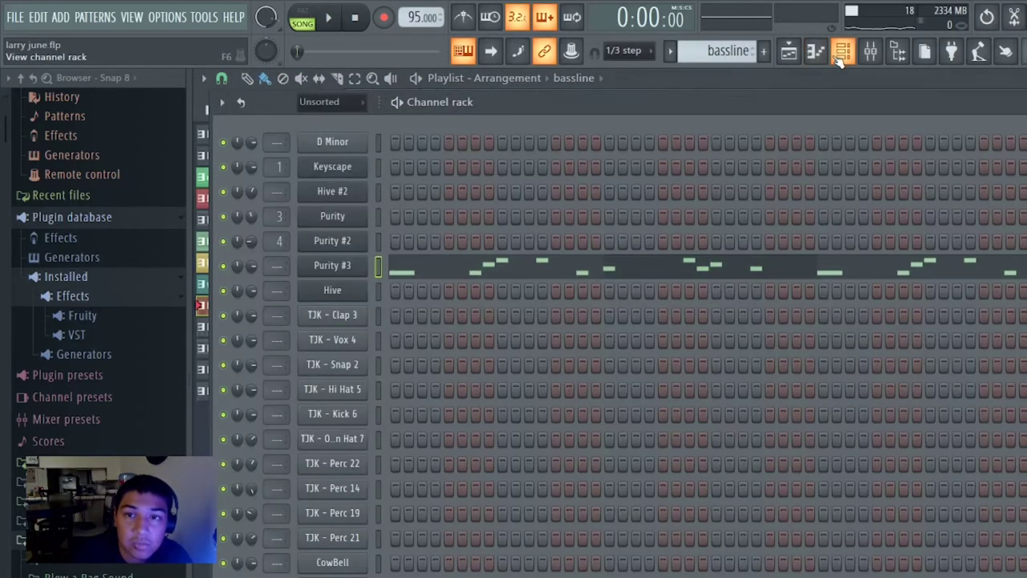
{"action": "left_click", "coordinate": [338, 271]}
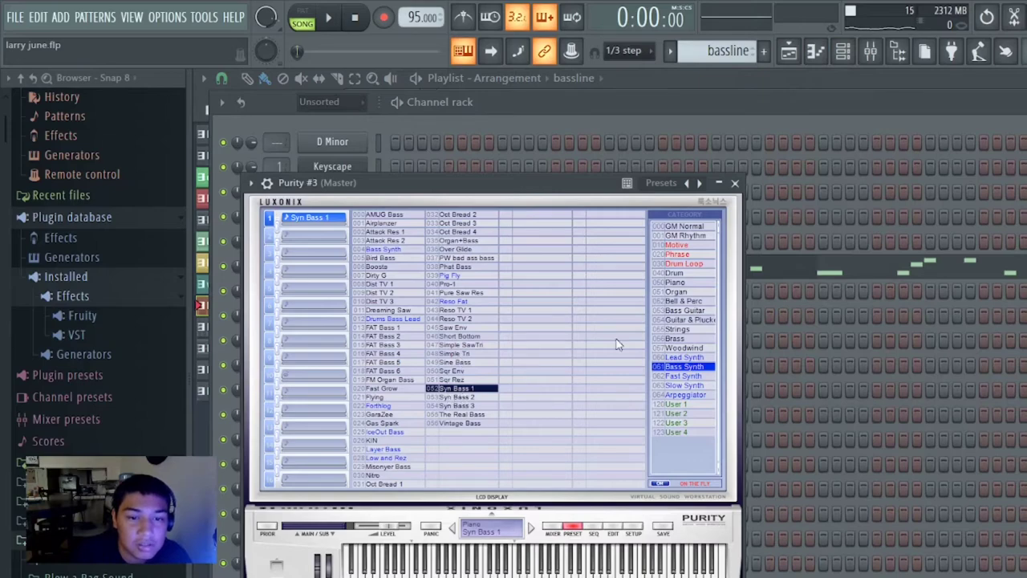
{"action": "left_click", "coordinate": [735, 184]}
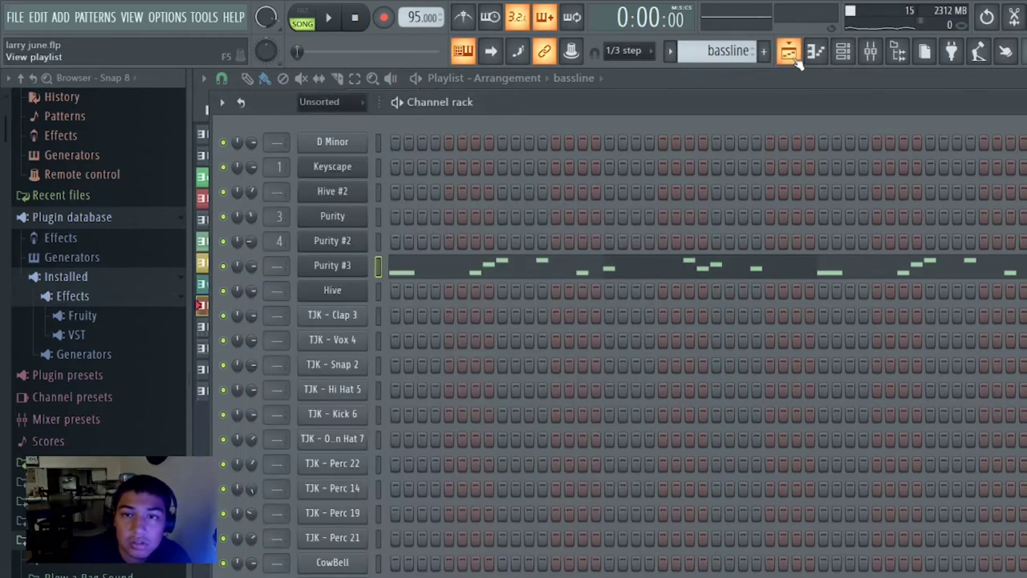
Step: Play the bassline's notes in the Purity #3 piano roll in pattern mode and return to the playlist
{"action": "left_click", "coordinate": [665, 269]}
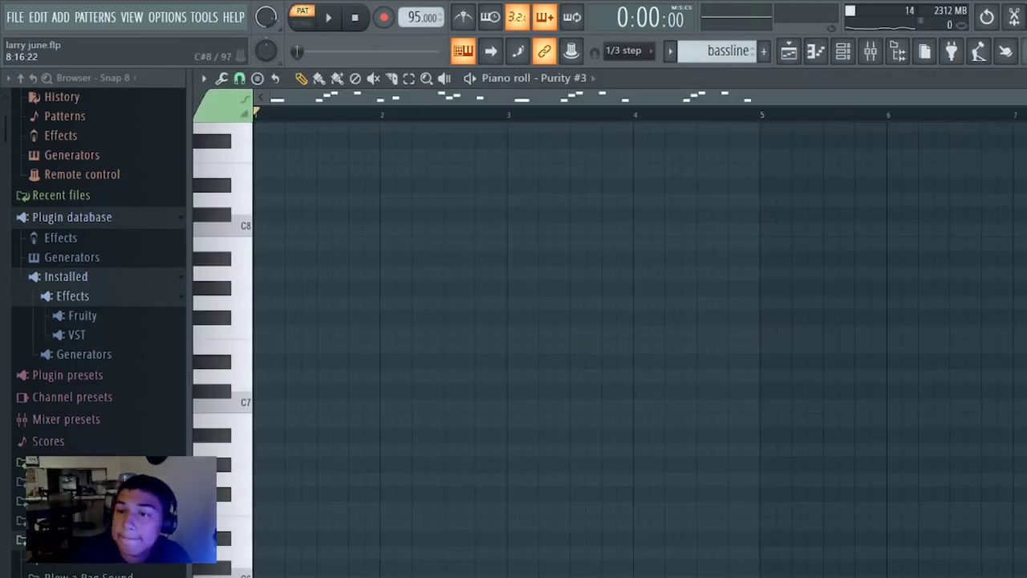
{"action": "scroll", "coordinate": [634, 345], "scroll_direction": "down", "scroll_amount": 15}
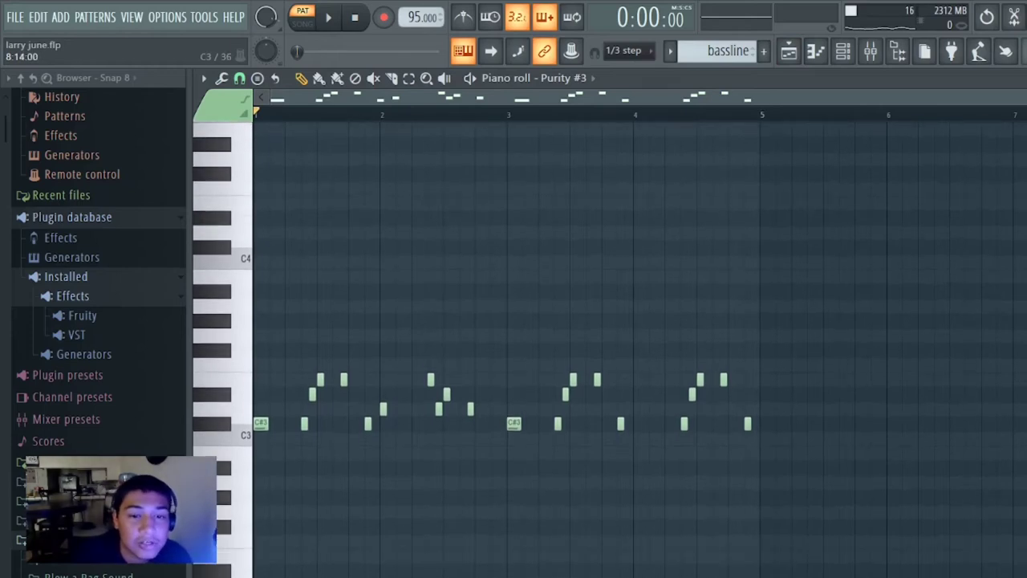
{"action": "key", "text": "space"}
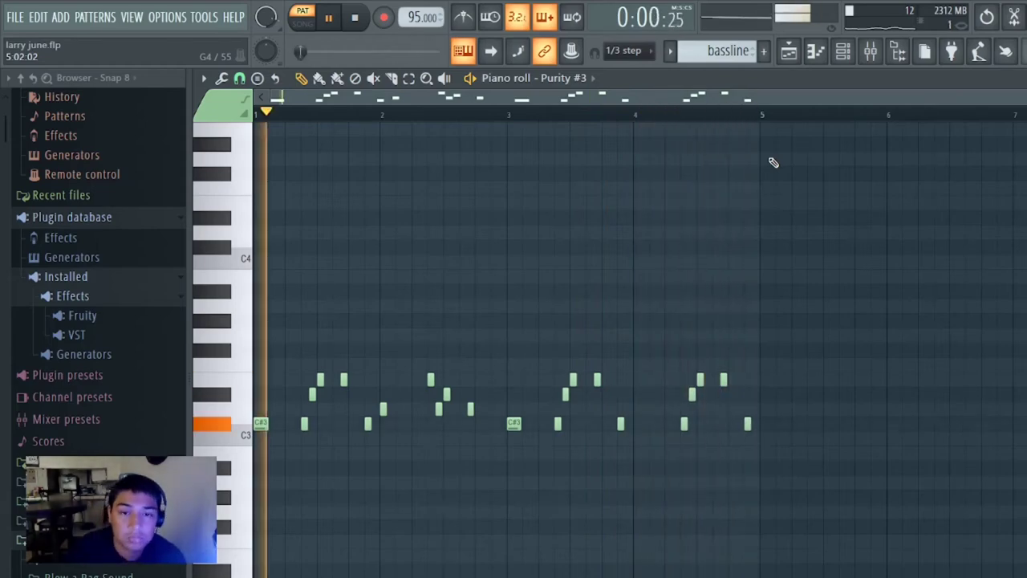
{"action": "left_click", "coordinate": [789, 51]}
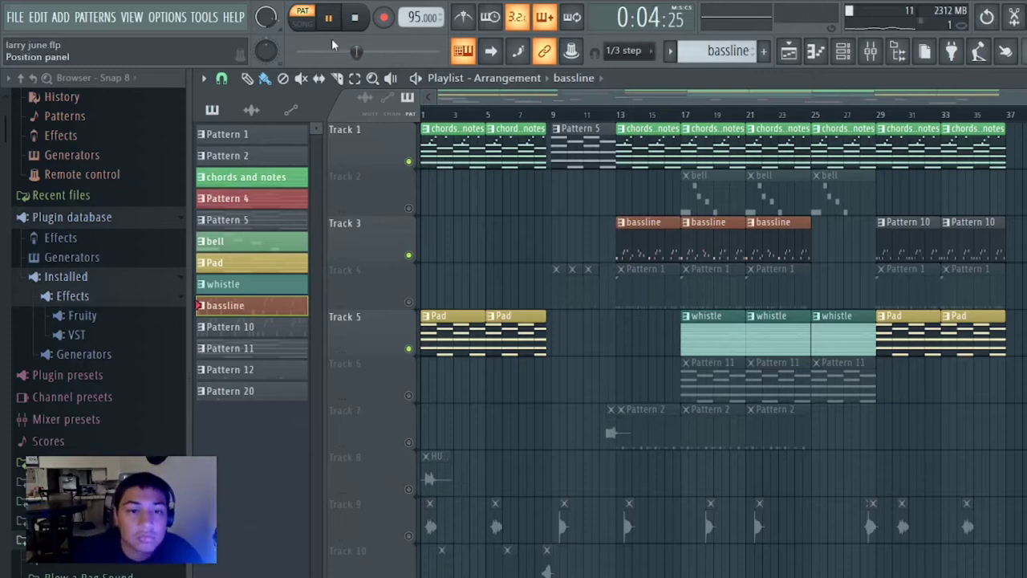
Step: Play the song from bar 13, unmuting the bell on Track 2 and muting Track 5, and stop playback
{"action": "left_click", "coordinate": [621, 117]}
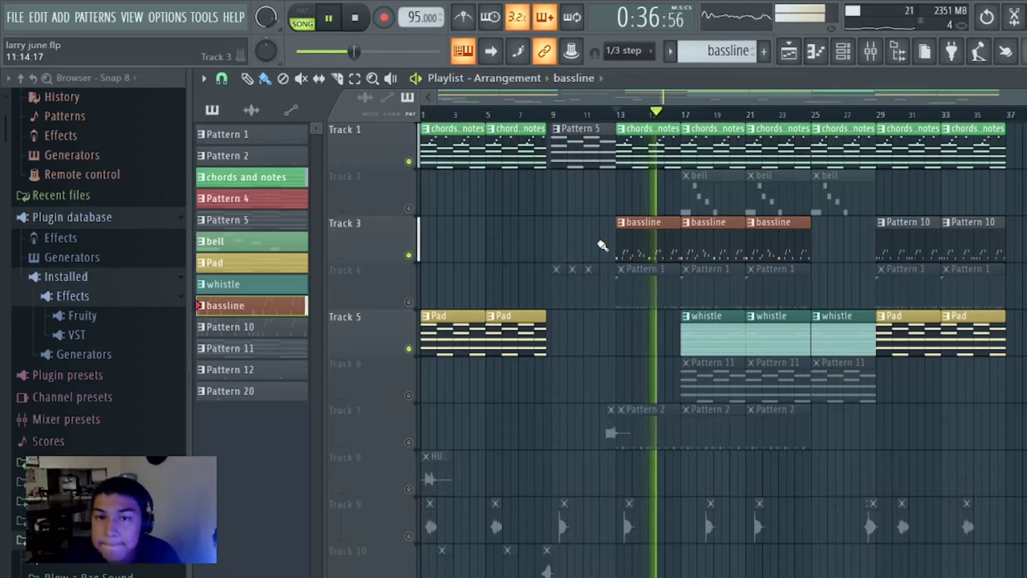
{"action": "left_click", "coordinate": [408, 207]}
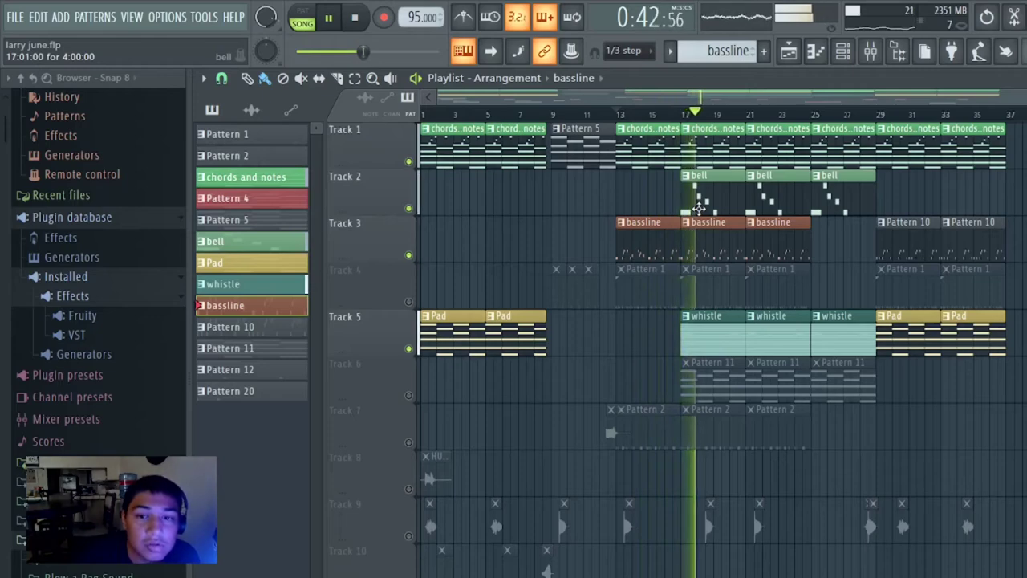
{"action": "left_click", "coordinate": [408, 349]}
{"action": "key", "text": "space"}
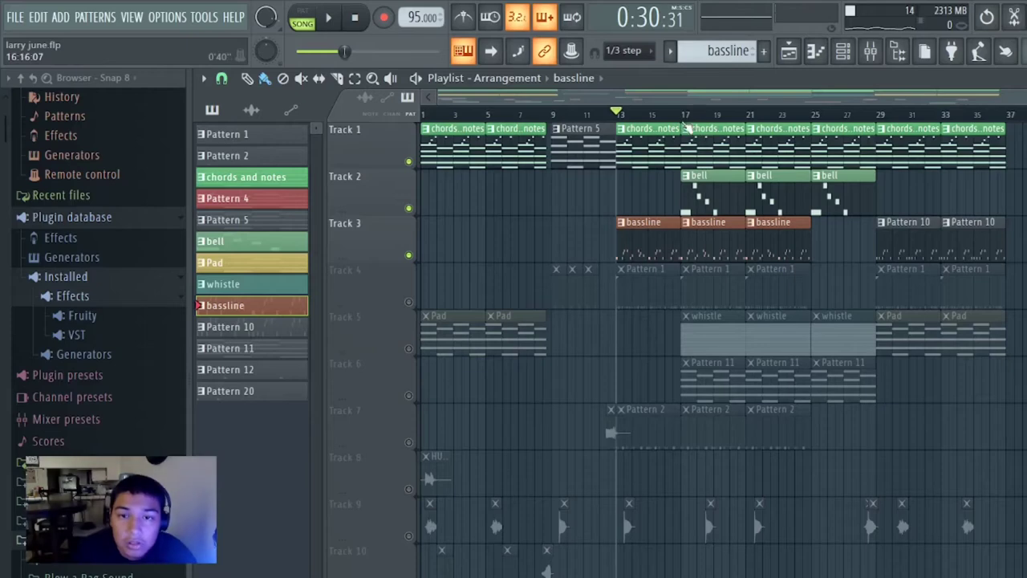
Step: Select the bell pattern, inspect its Hive instrument preset, and return to the playlist
{"action": "double_click", "coordinate": [714, 175]}
{"action": "left_click", "coordinate": [842, 53]}
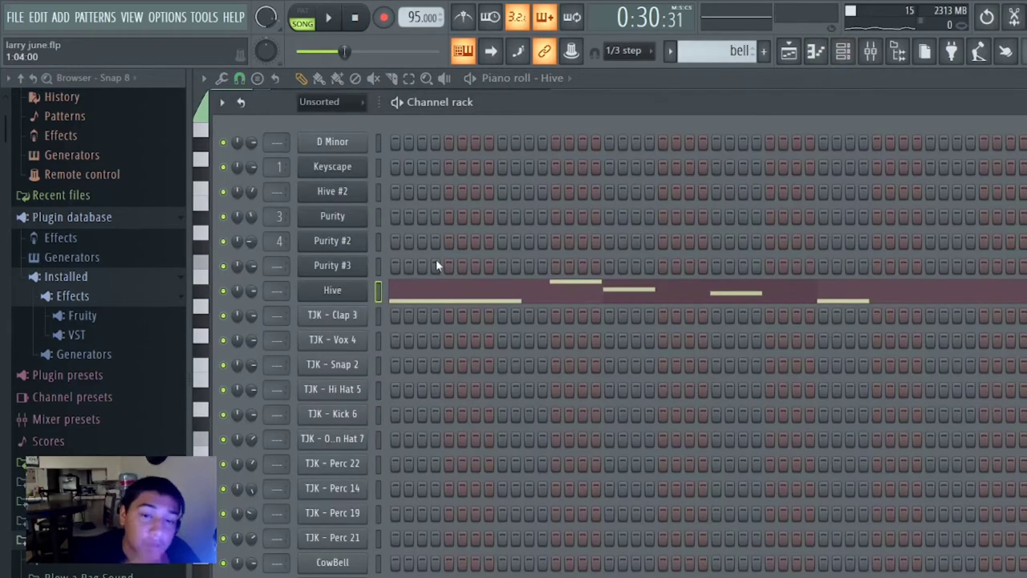
{"action": "left_click", "coordinate": [364, 293]}
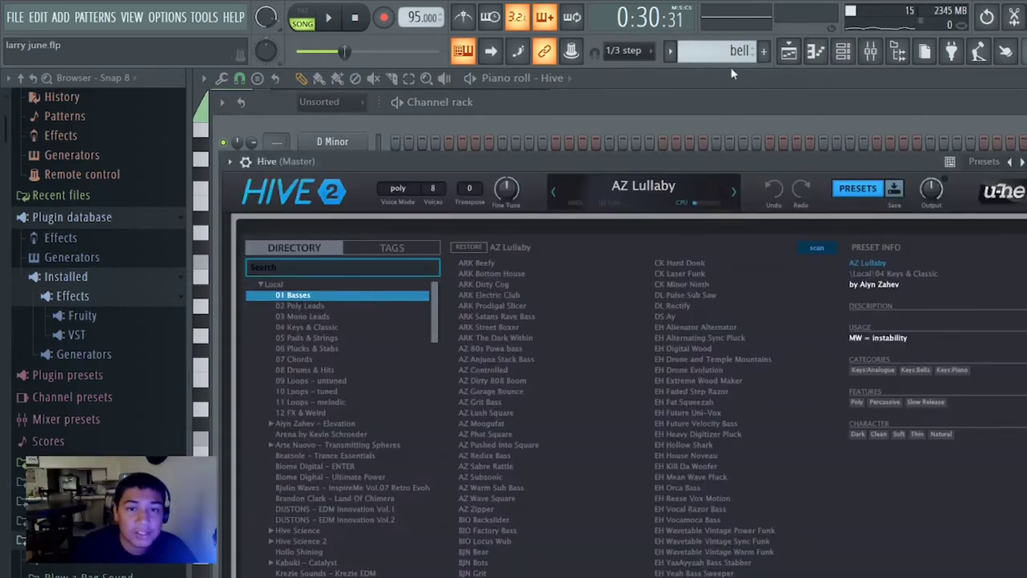
{"action": "left_click", "coordinate": [808, 56]}
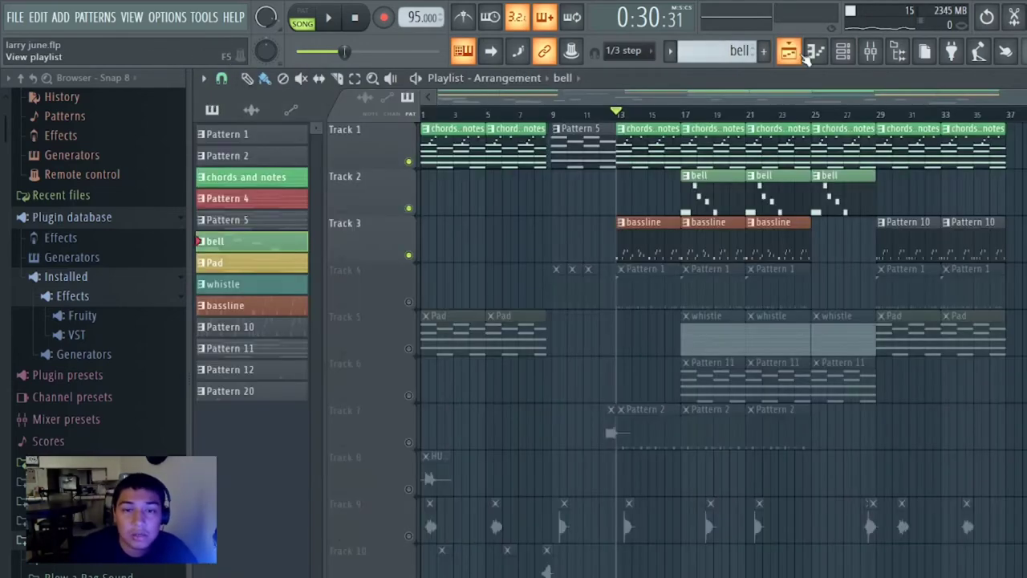
Step: Set the song position to bar 17 and play the bell pattern's notes in the Hive piano roll in pattern mode
{"action": "left_click", "coordinate": [682, 117]}
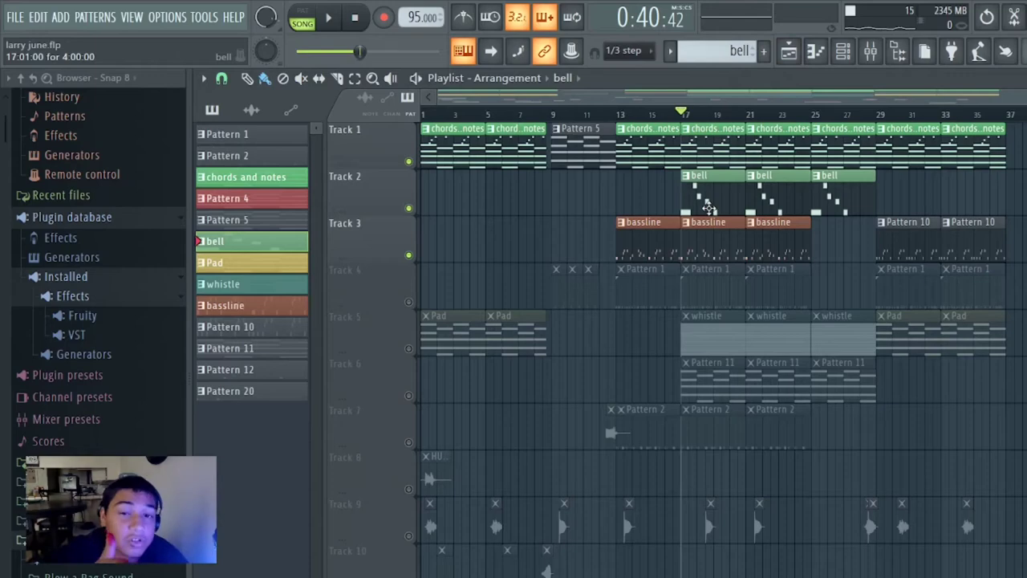
{"action": "double_click", "coordinate": [707, 207]}
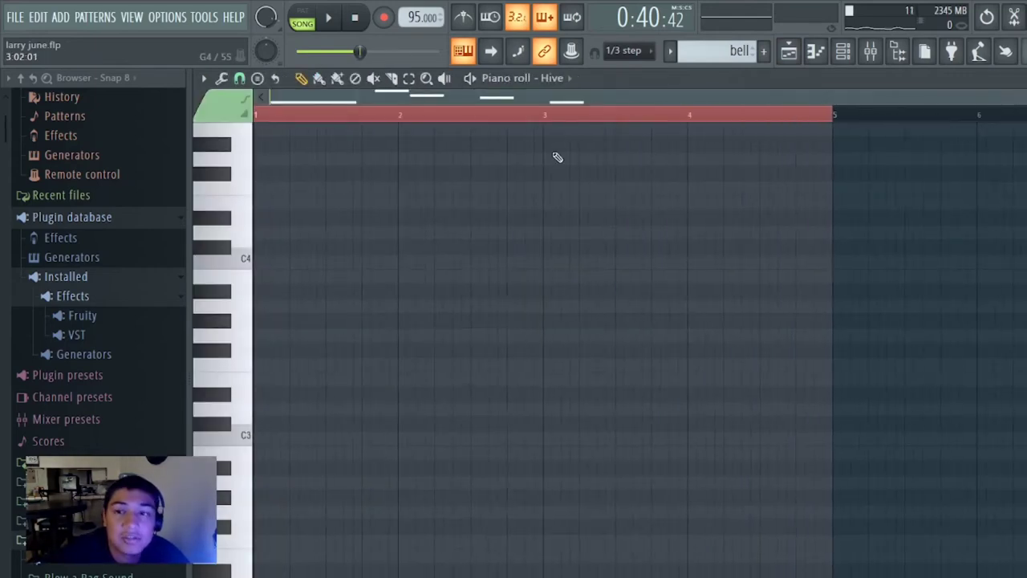
{"action": "left_click", "coordinate": [555, 158]}
{"action": "right_click", "coordinate": [567, 159]}
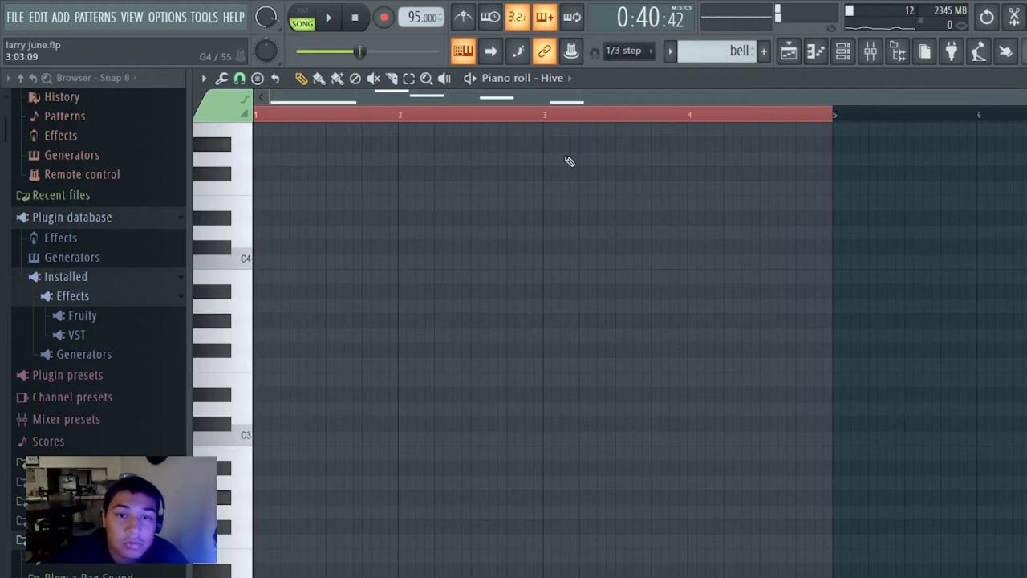
{"action": "left_click", "coordinate": [241, 409]}
{"action": "left_click", "coordinate": [241, 379]}
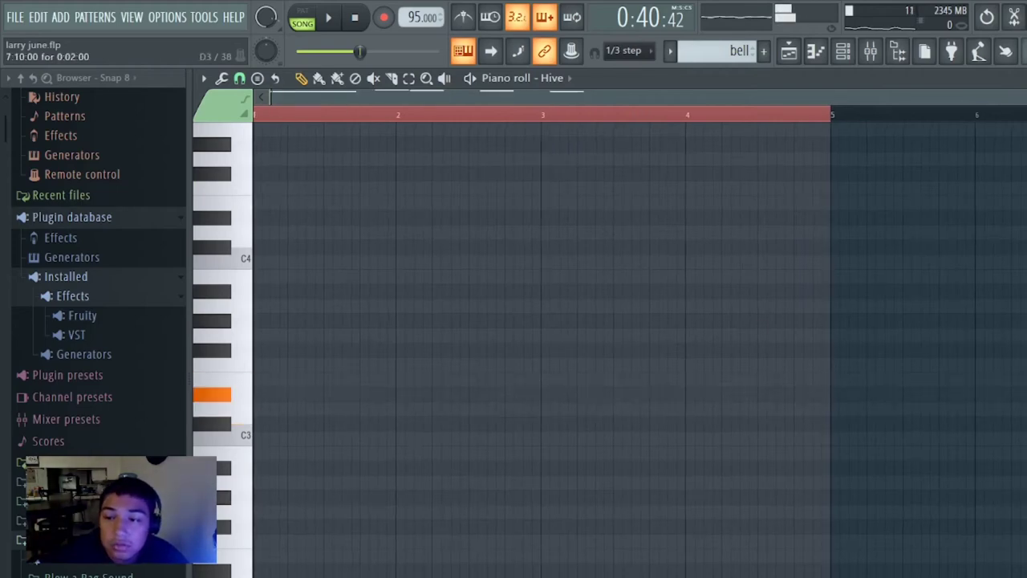
{"action": "scroll", "coordinate": [529, 337], "scroll_direction": "up", "scroll_amount": 10}
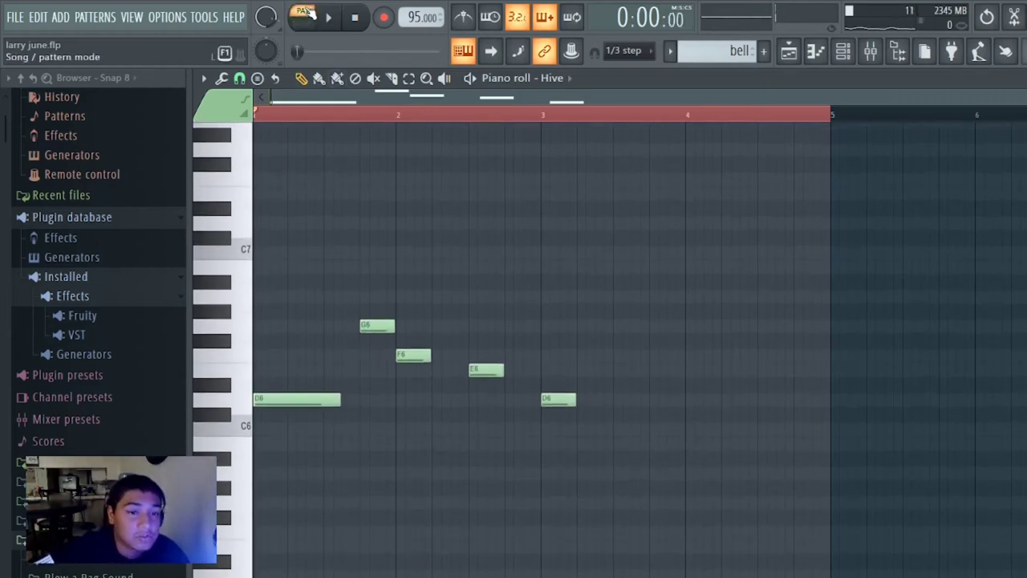
{"action": "key", "text": "space"}
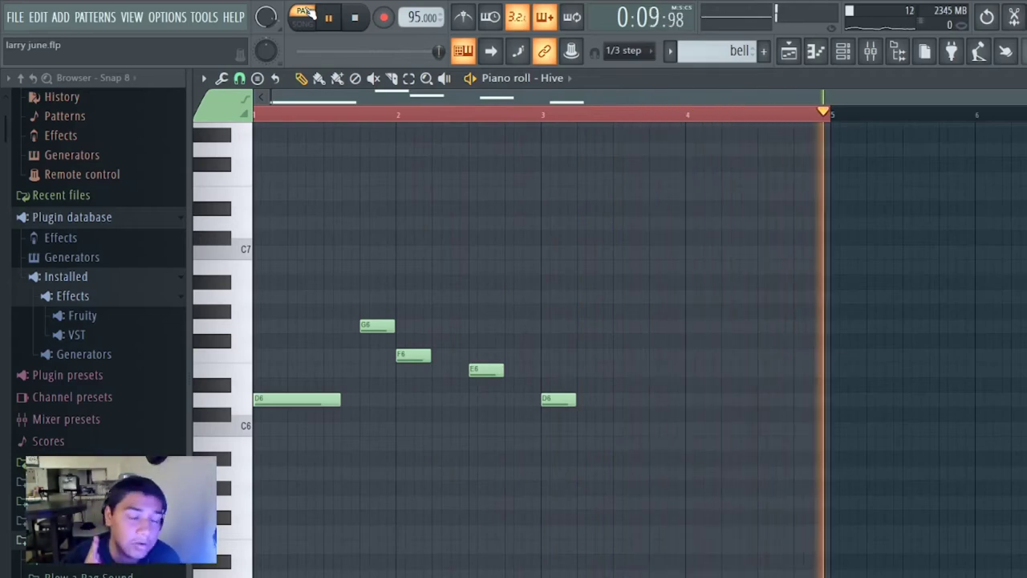
Step: Return to the playlist and play the bell with the chords and bassline from bar 17 in song mode
{"action": "left_click", "coordinate": [790, 58]}
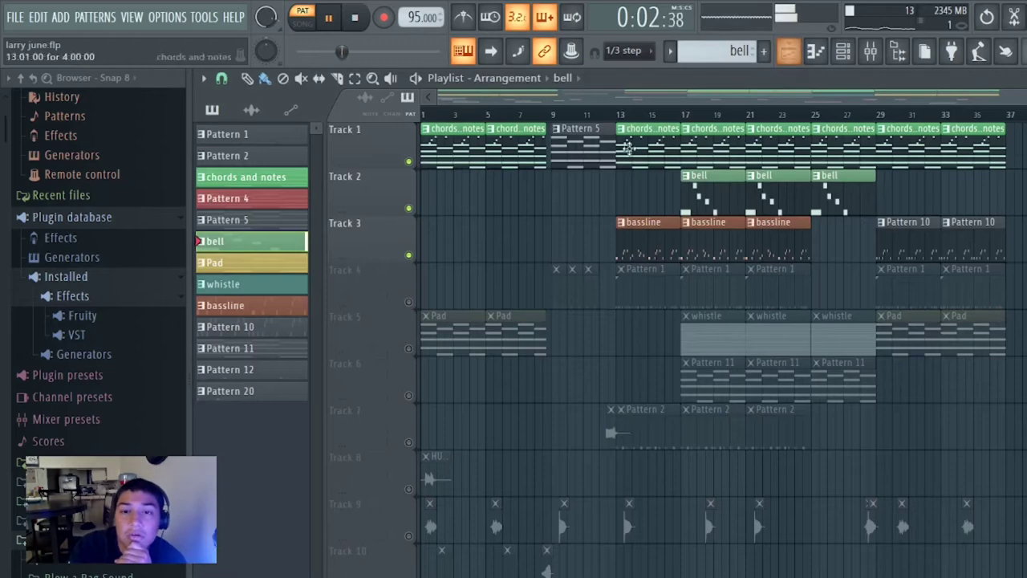
{"action": "left_click", "coordinate": [685, 115]}
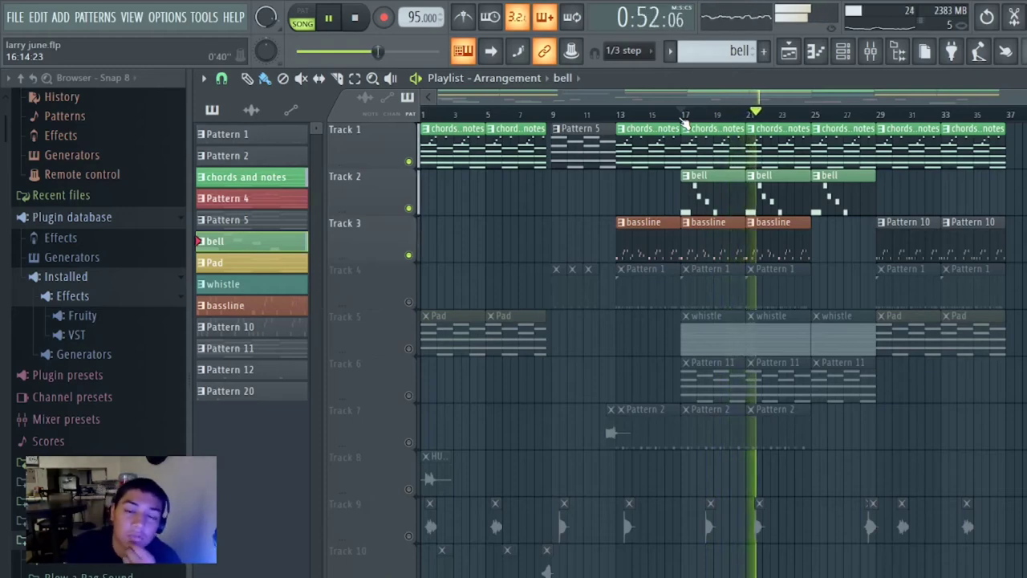
{"action": "key", "text": "space"}
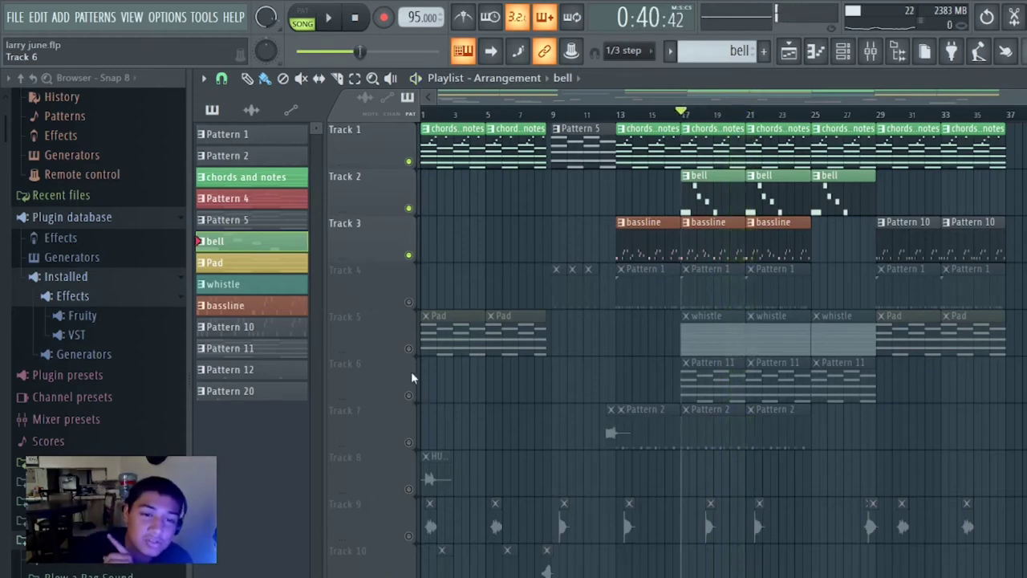
Step: Unmute Track 5, rename its Pad pattern as strings, and mute the track again
{"action": "left_click", "coordinate": [409, 348]}
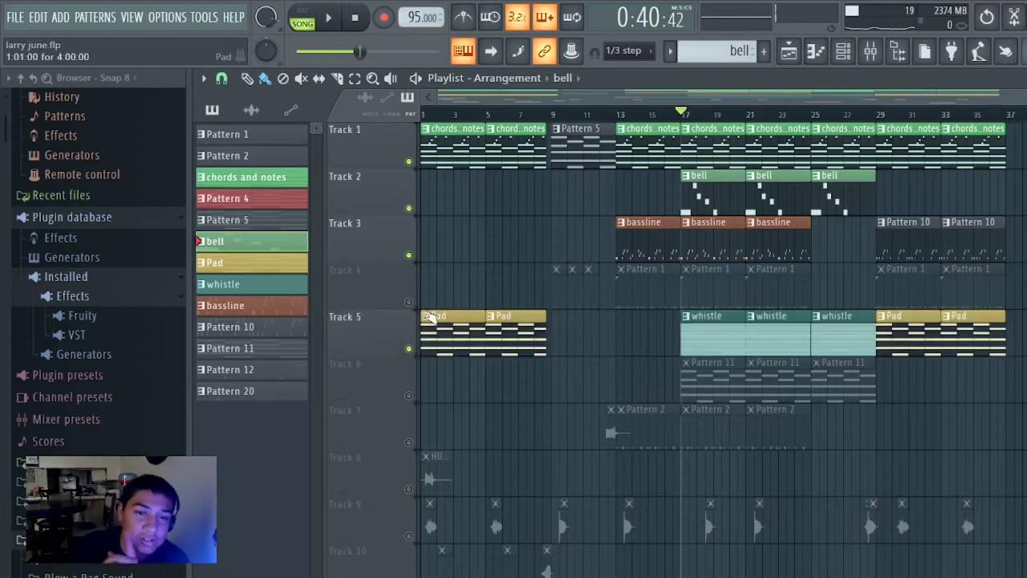
{"action": "right_click", "coordinate": [431, 325]}
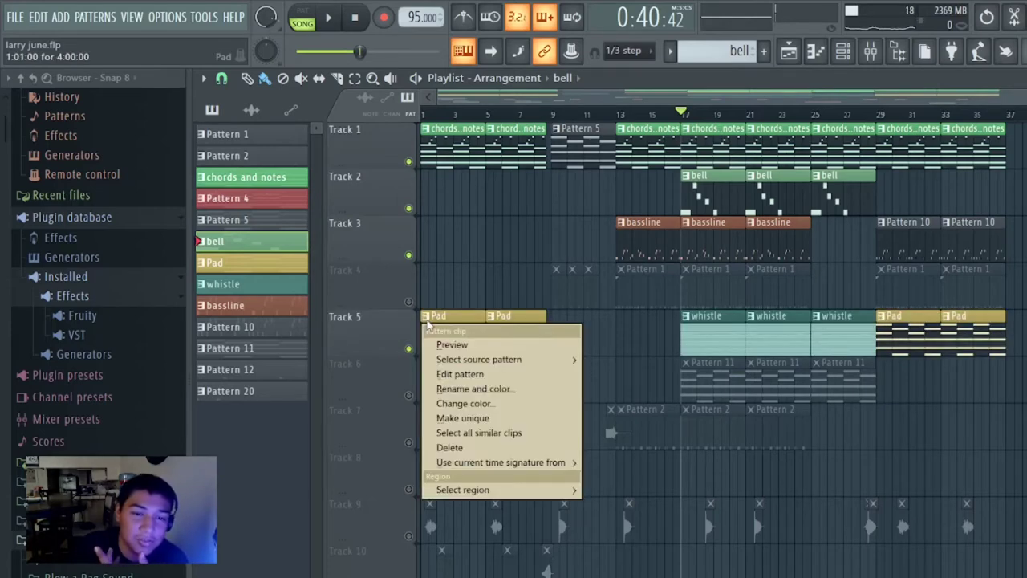
{"action": "left_click", "coordinate": [467, 389]}
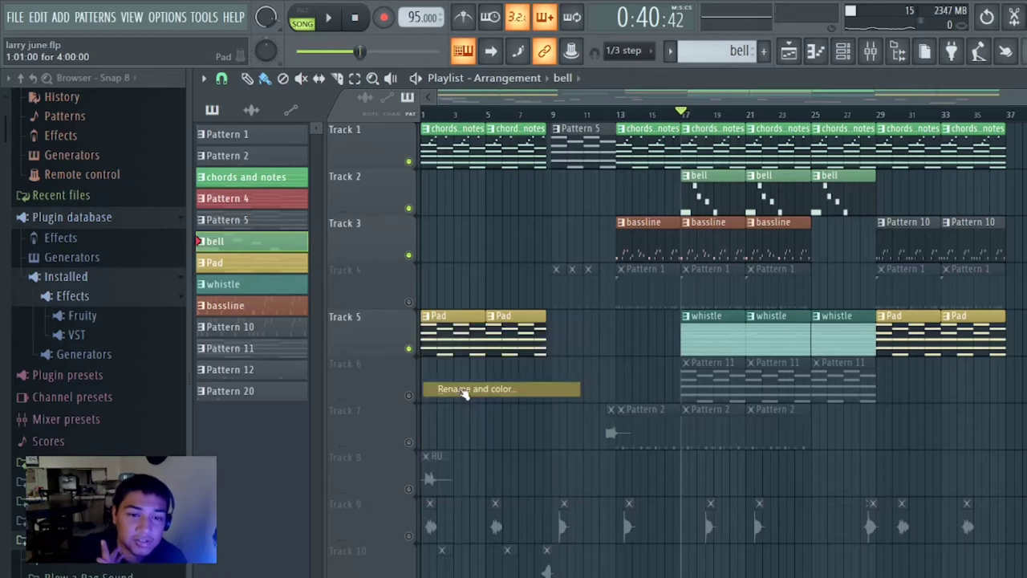
{"action": "type", "text": "stri"}
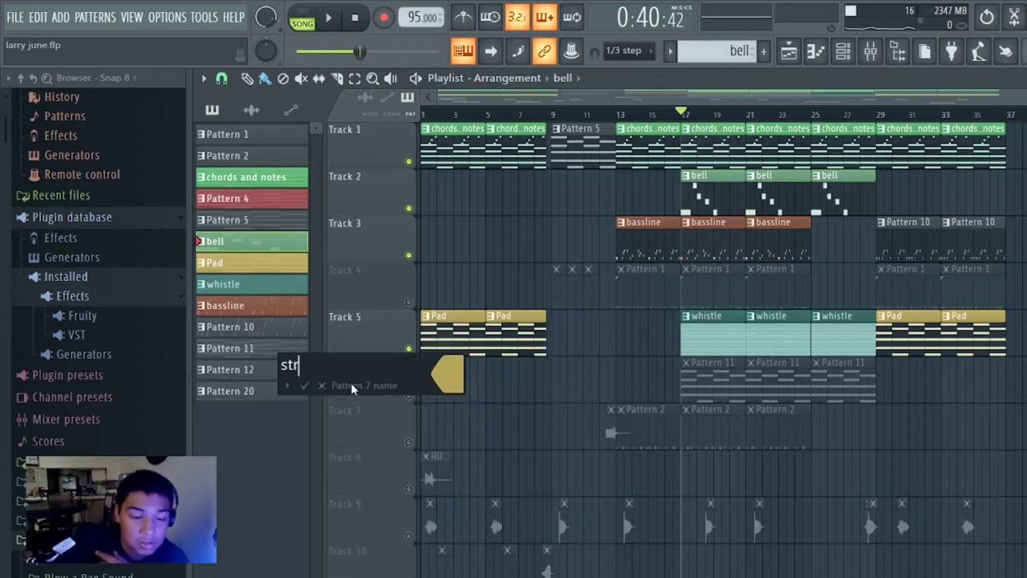
{"action": "type", "text": "ngs"}
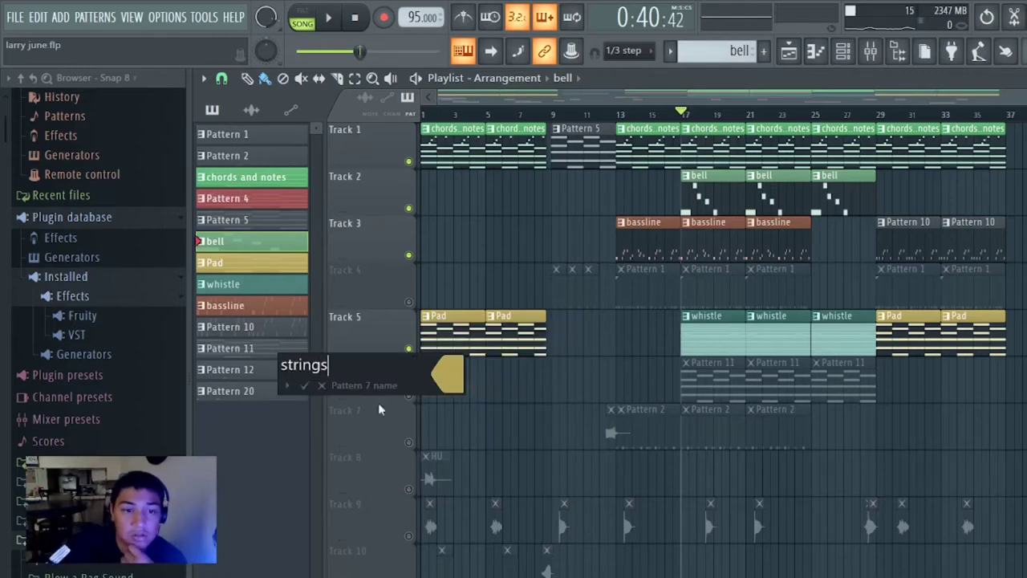
{"action": "left_click", "coordinate": [302, 384]}
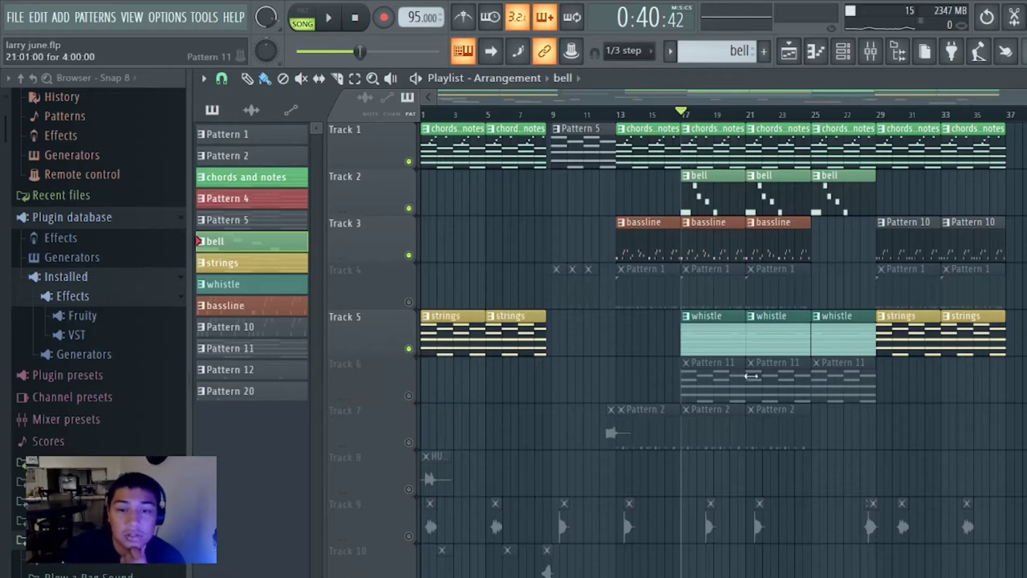
{"action": "left_click", "coordinate": [408, 350]}
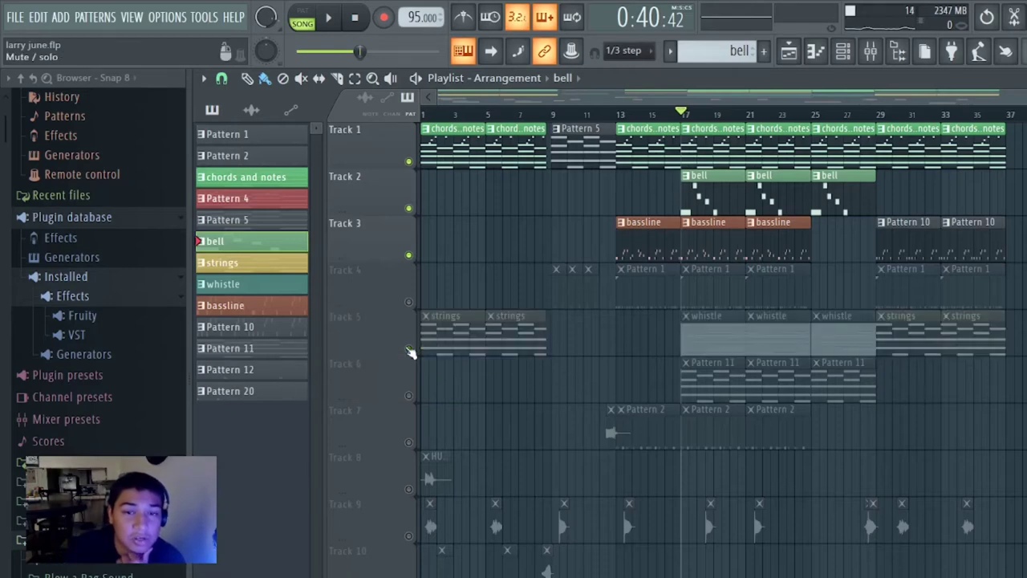
Step: Play from bar 17 and try an extra F6 note near bar 4 of the bell pattern, deleting it before returning to the playlist
{"action": "key", "text": "space"}
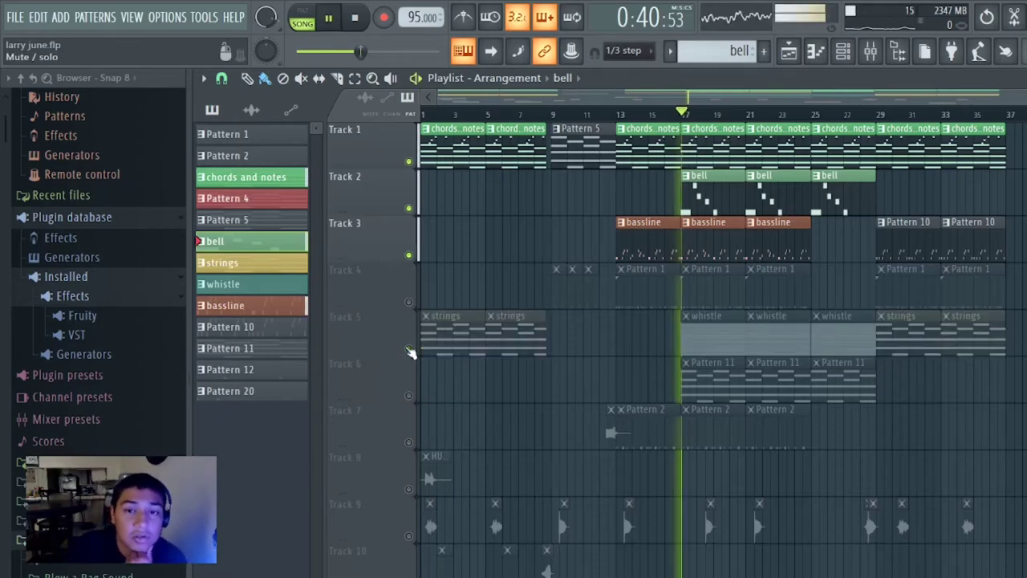
{"action": "double_click", "coordinate": [714, 211]}
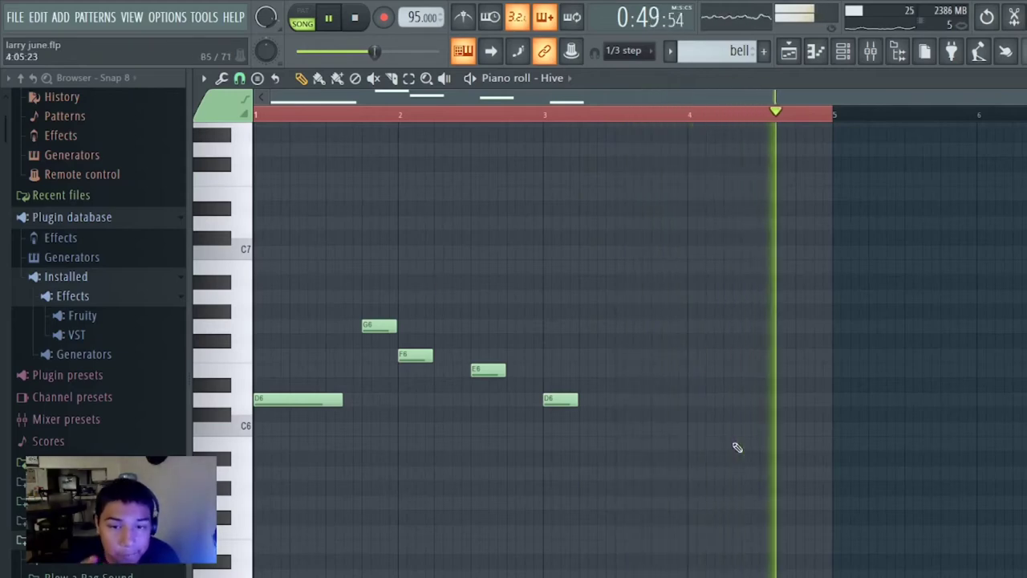
{"action": "left_click", "coordinate": [695, 354]}
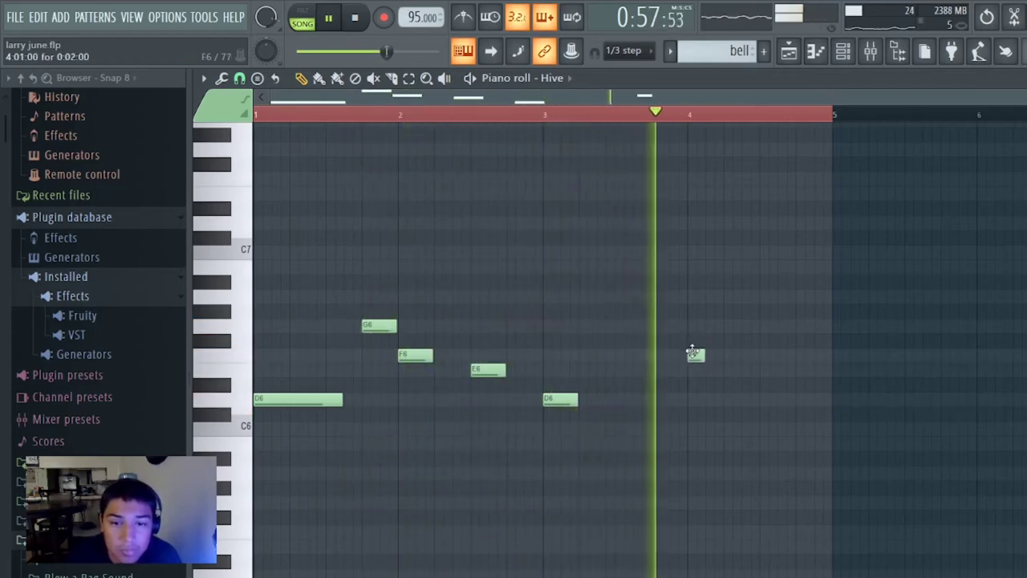
{"action": "left_click_drag", "start_coordinate": [691, 350], "coordinate": [675, 351]}
{"action": "right_click", "coordinate": [679, 354]}
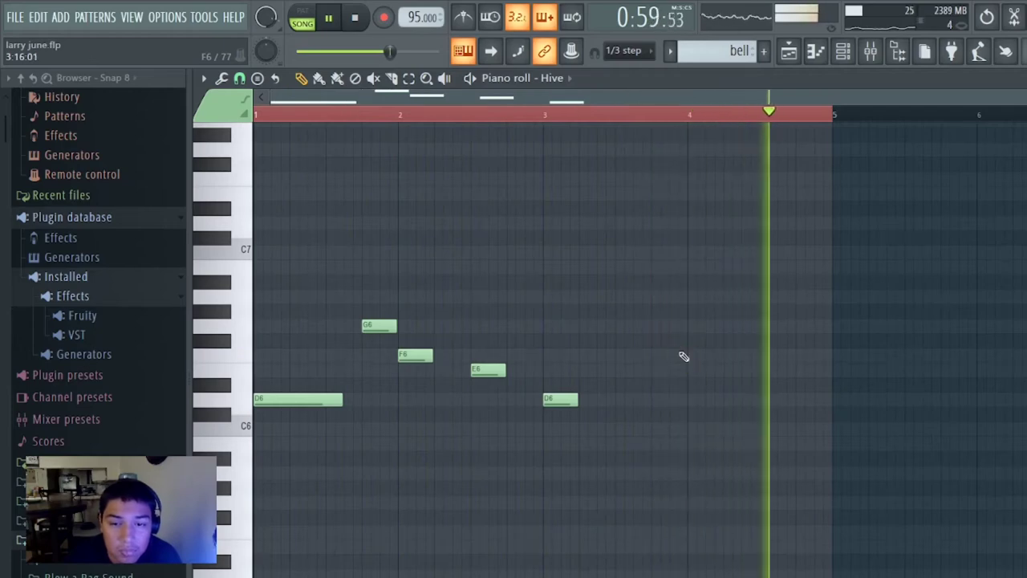
{"action": "left_click", "coordinate": [798, 63]}
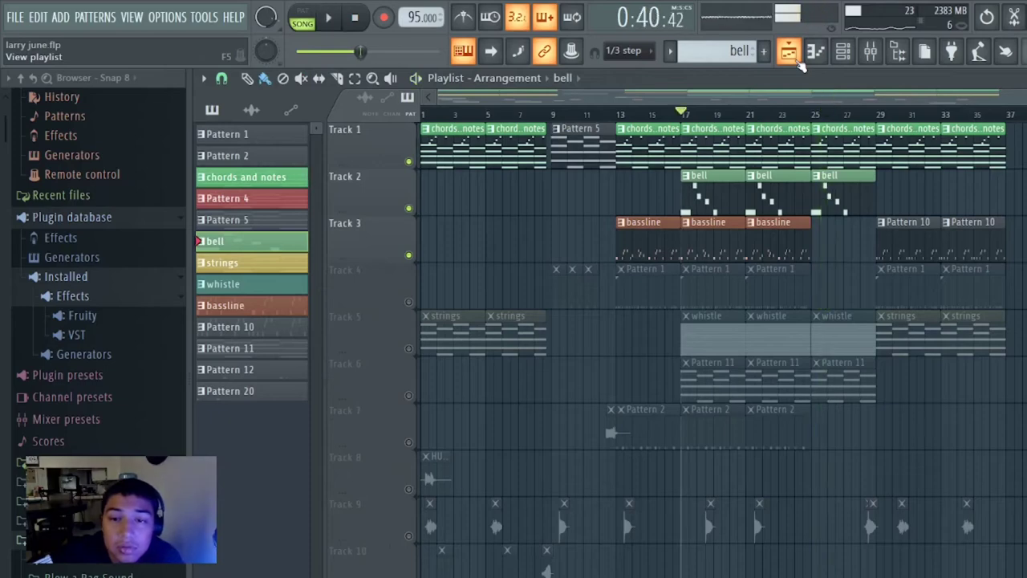
Step: Unmute Track 5, open the whistle pattern's Purity notes in the piano roll, and play them in pattern mode
{"action": "left_click", "coordinate": [409, 349]}
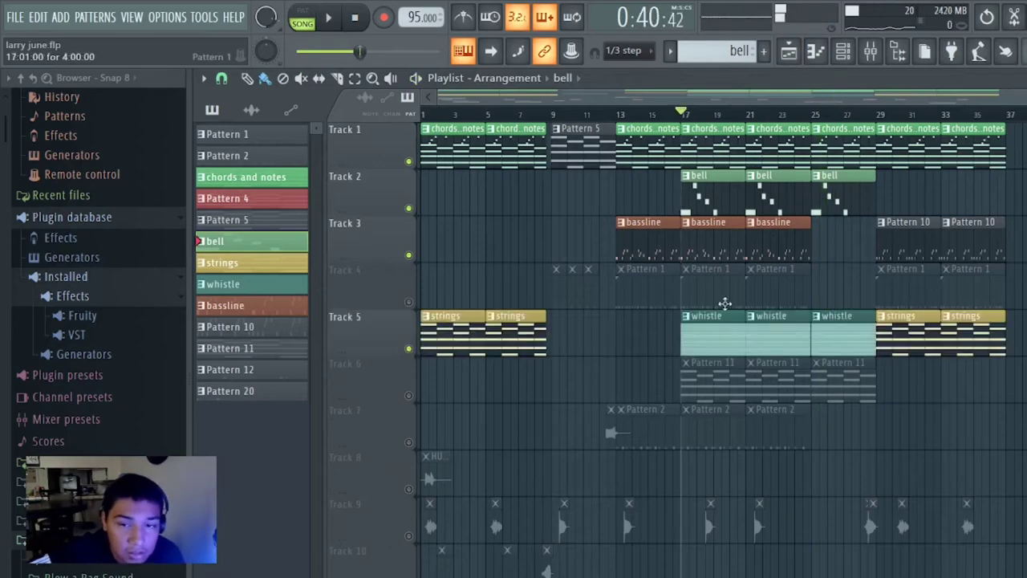
{"action": "double_click", "coordinate": [724, 332]}
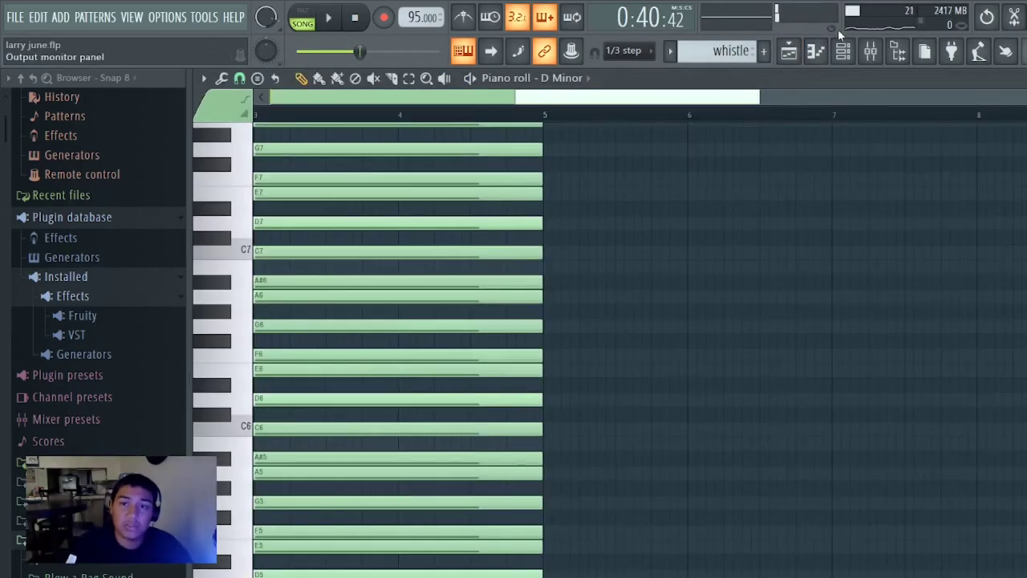
{"action": "left_click", "coordinate": [842, 53]}
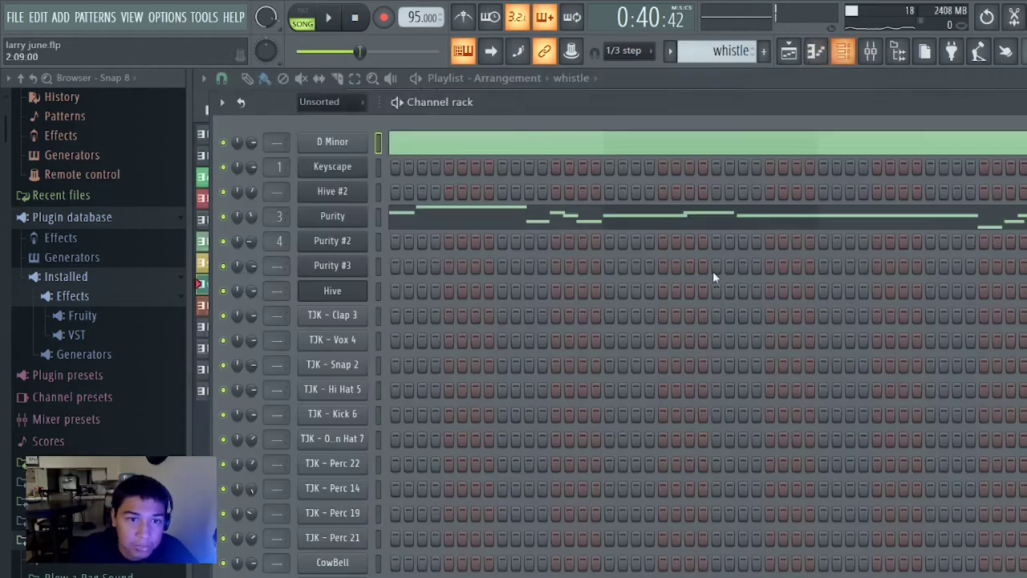
{"action": "left_click", "coordinate": [411, 218]}
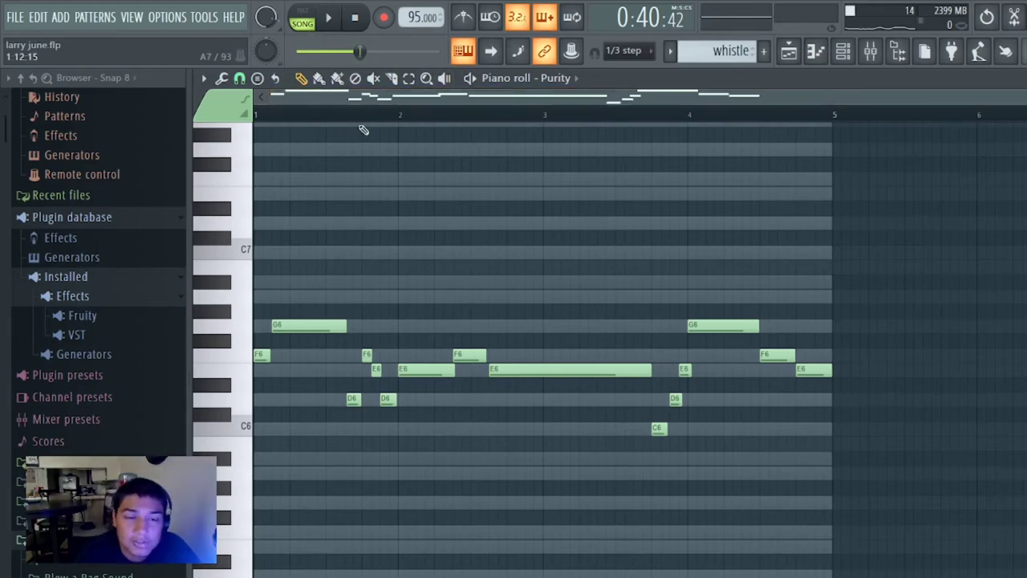
{"action": "left_click", "coordinate": [314, 16]}
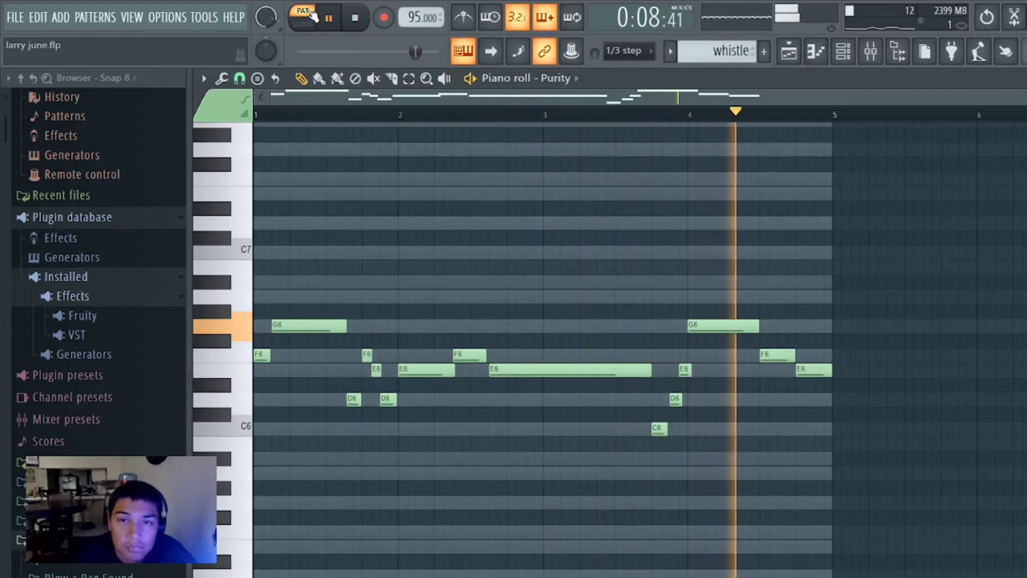
Step: Return to the playlist and play the whistle with the chords, bell and bassline from bar 17 in song mode
{"action": "left_click", "coordinate": [788, 53]}
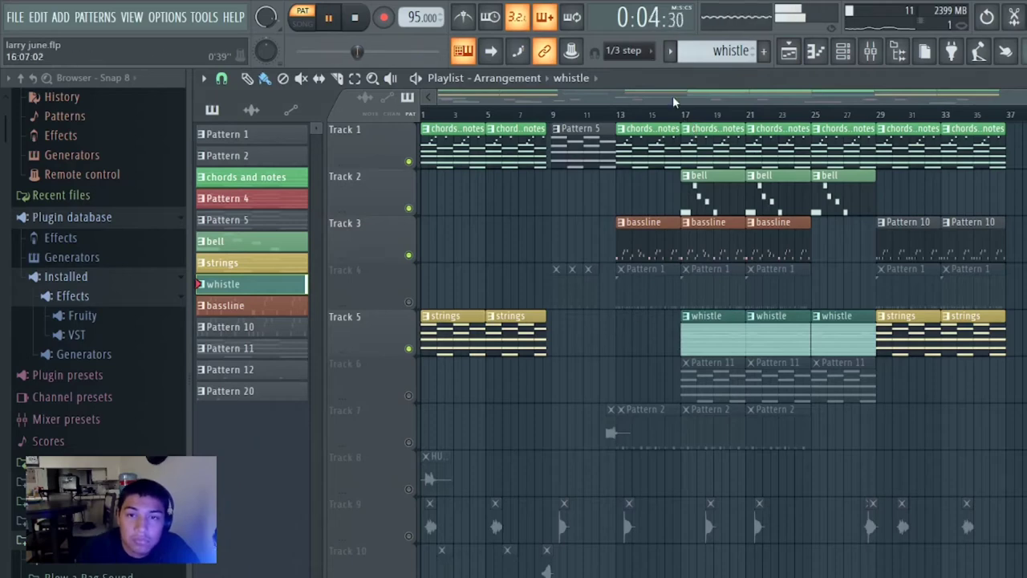
{"action": "left_click", "coordinate": [686, 116]}
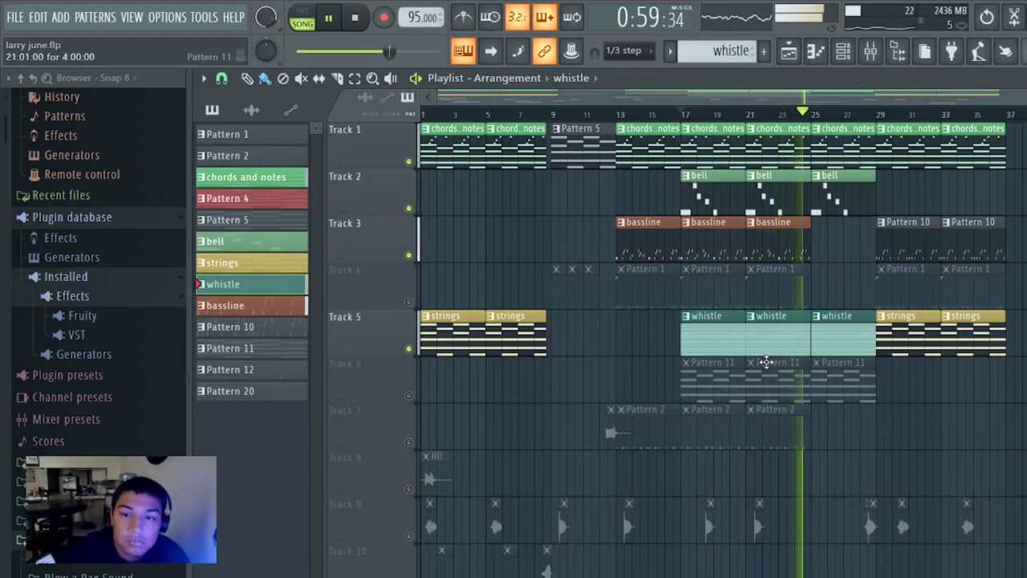
{"action": "key", "text": "space"}
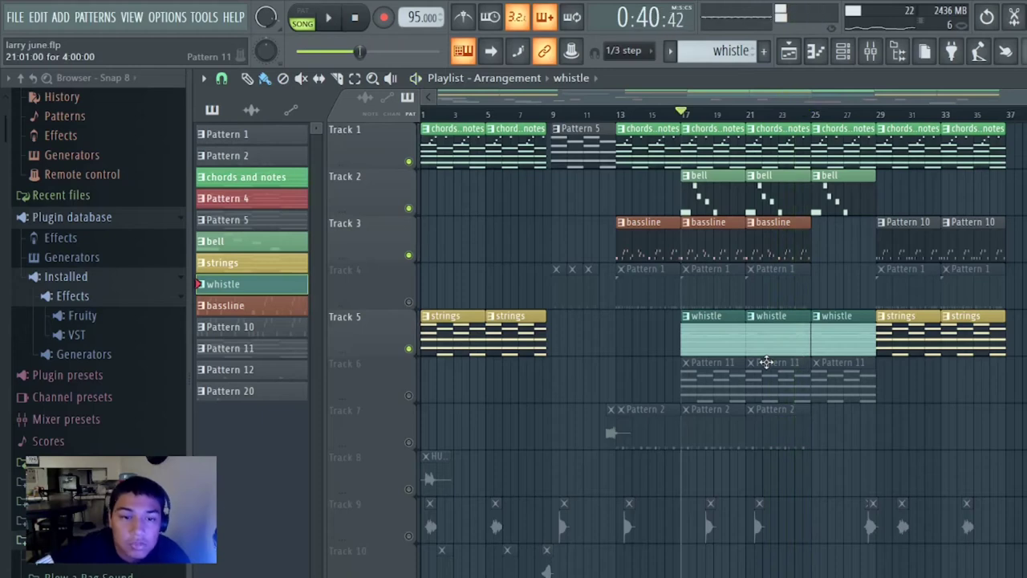
Step: Unmute Track 6 and show Pattern 11 in the channel rack with its Hive #2 channel selected
{"action": "left_click", "coordinate": [409, 395]}
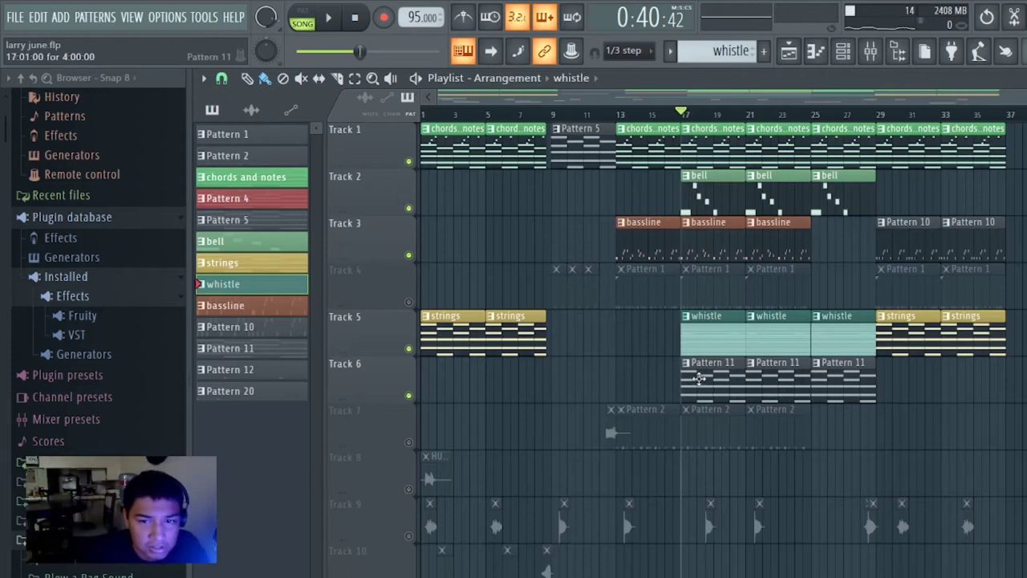
{"action": "left_click", "coordinate": [700, 378]}
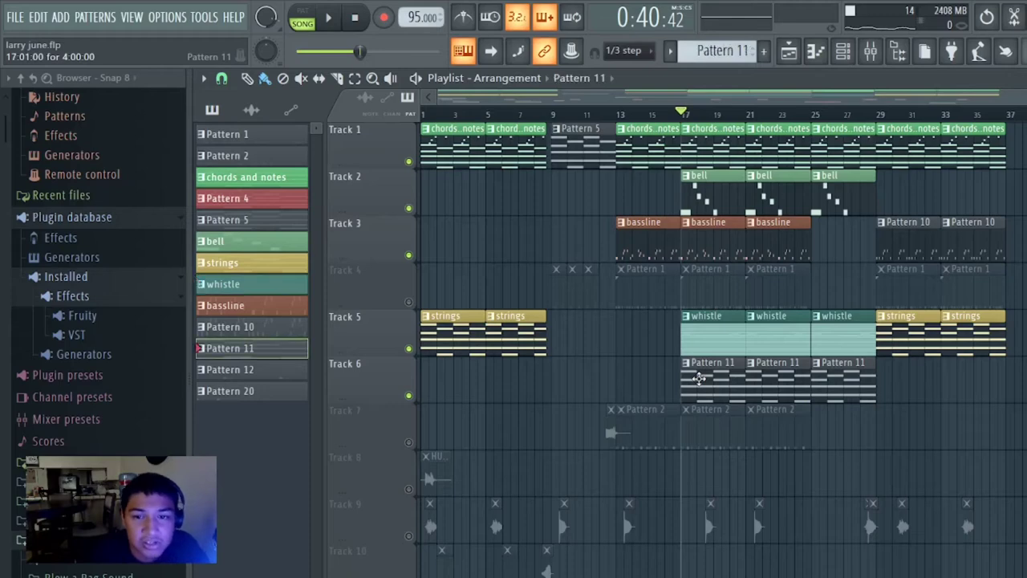
{"action": "left_click", "coordinate": [814, 53]}
{"action": "left_click", "coordinate": [843, 50]}
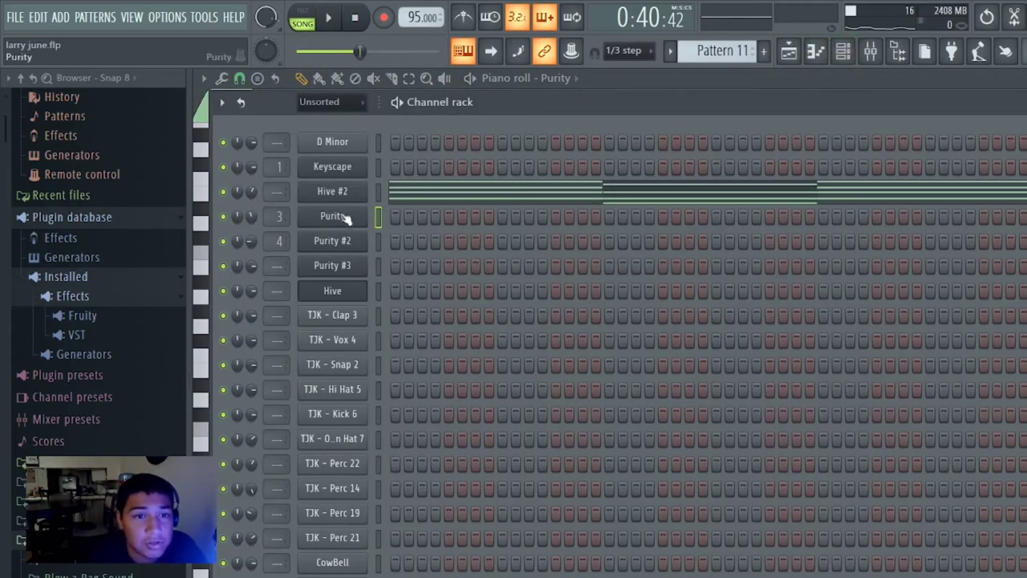
{"action": "left_click", "coordinate": [381, 190]}
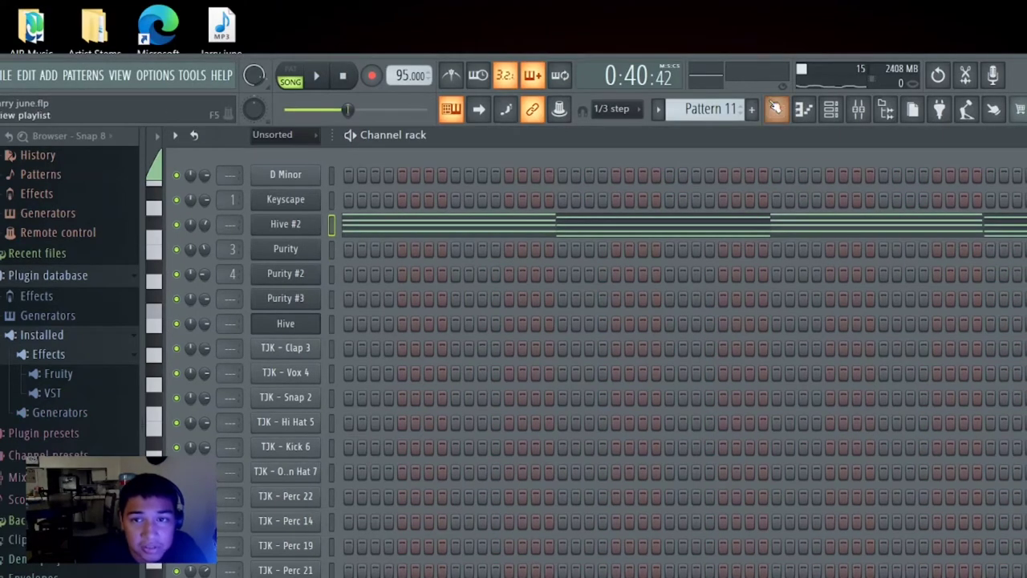
Step: Open Pattern 11's Hive #2 notes in the piano roll and play them in pattern mode
{"action": "left_click", "coordinate": [776, 109]}
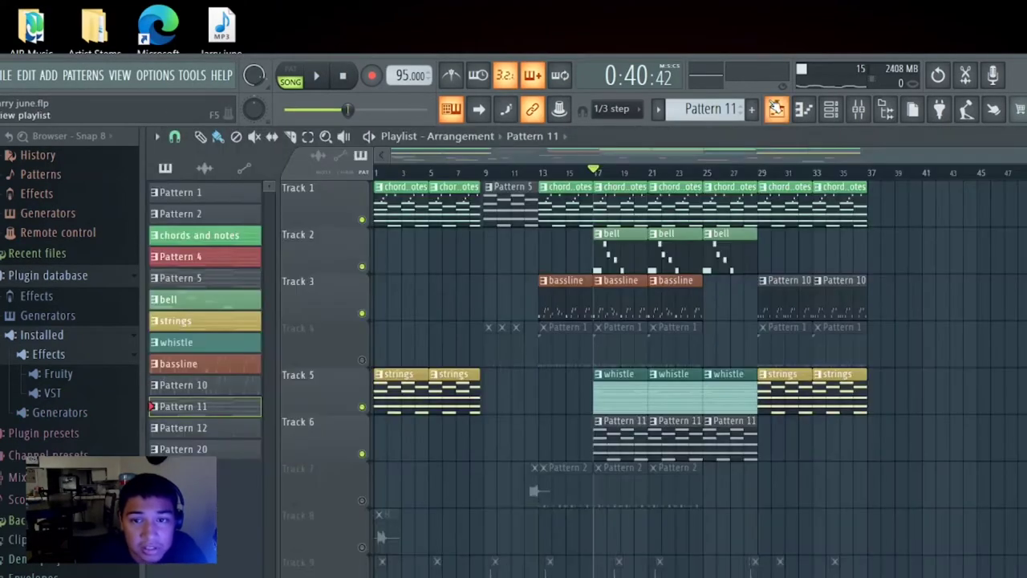
{"action": "right_click", "coordinate": [275, 65]}
{"action": "key", "text": "Escape"}
{"action": "key", "text": "F6"}
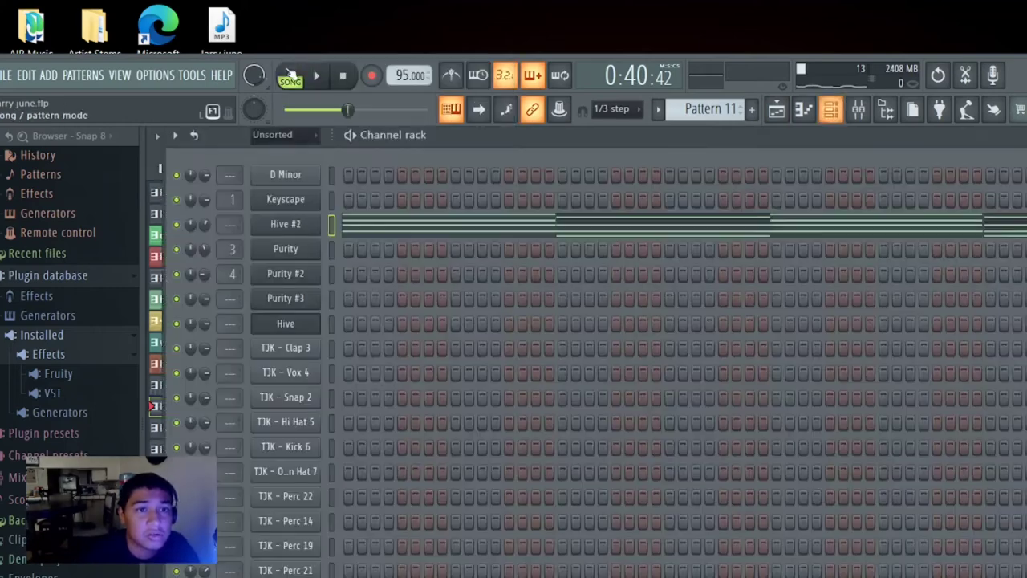
{"action": "left_click", "coordinate": [290, 69]}
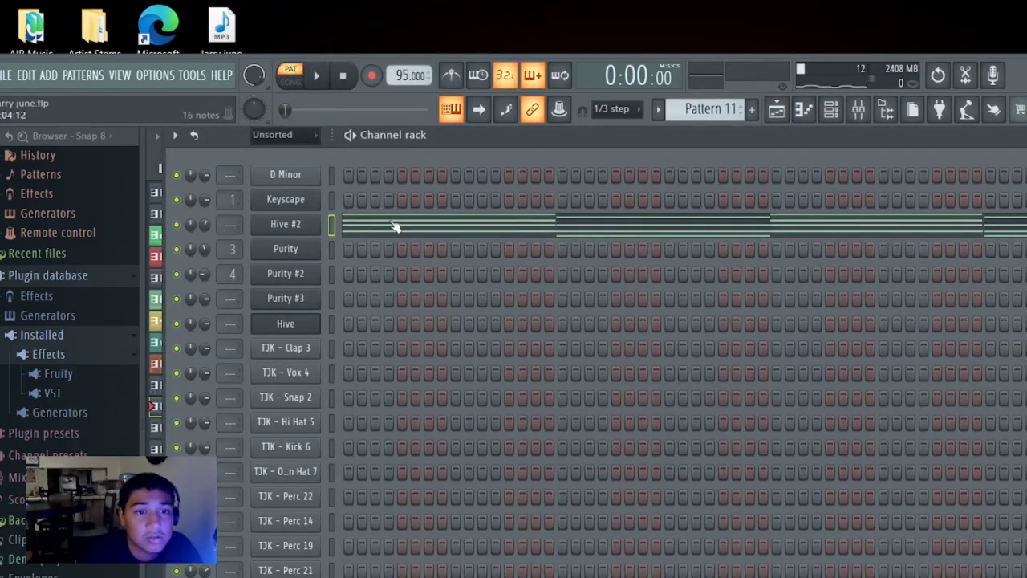
{"action": "left_click", "coordinate": [394, 227]}
{"action": "key", "text": "space"}
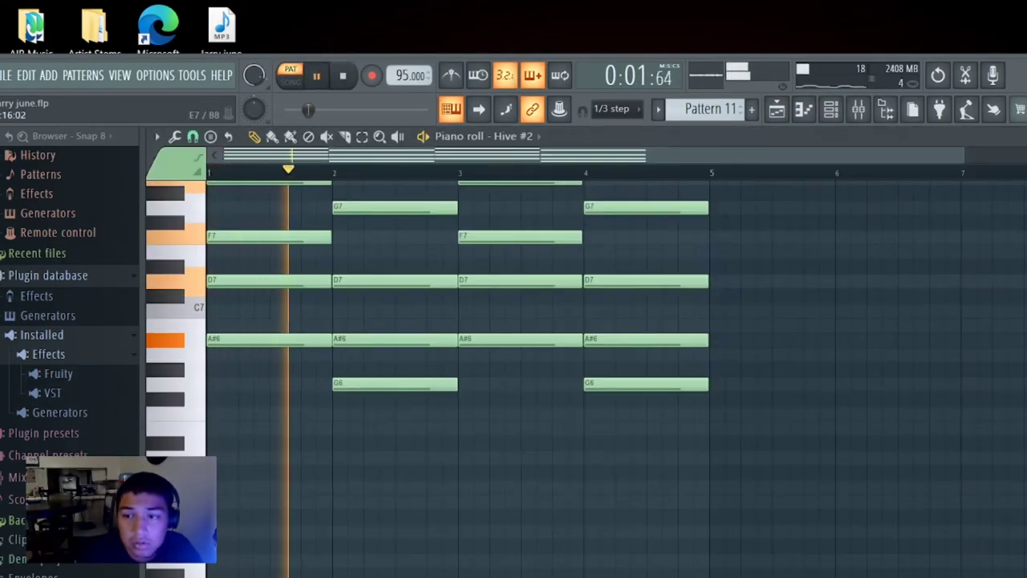
{"action": "scroll", "coordinate": [578, 377], "scroll_direction": "up", "scroll_amount": 4}
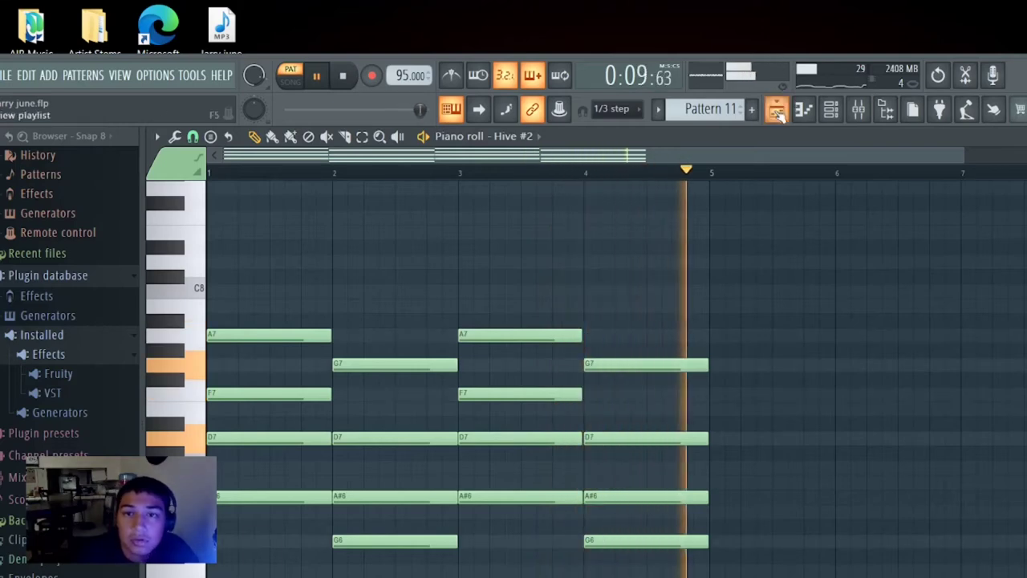
Step: Play the arrangement from bar 17 in song mode, raise the Hive #2 channel's volume to 82%, and stop playback in the playlist
{"action": "left_click", "coordinate": [777, 111]}
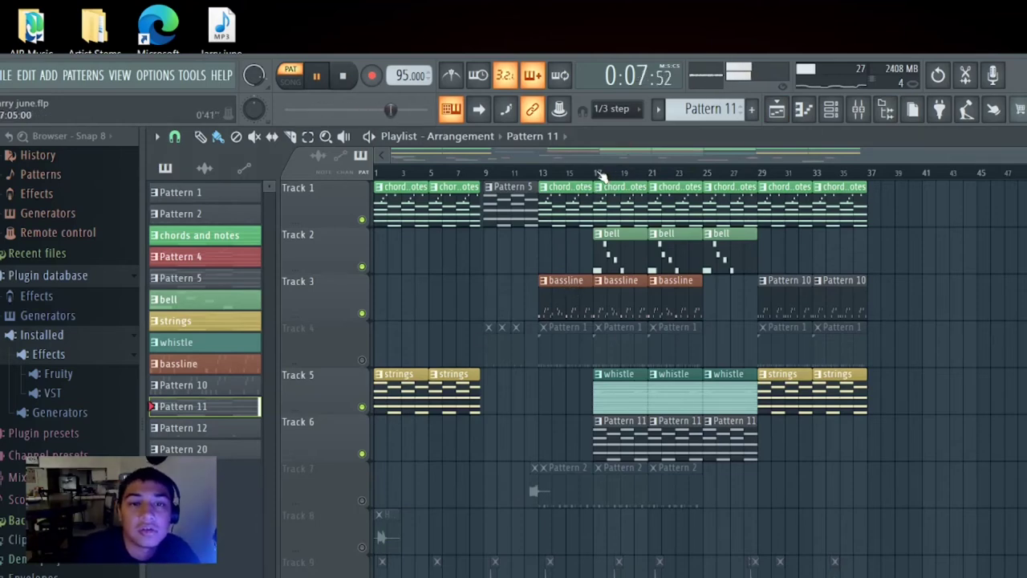
{"action": "left_click", "coordinate": [600, 174]}
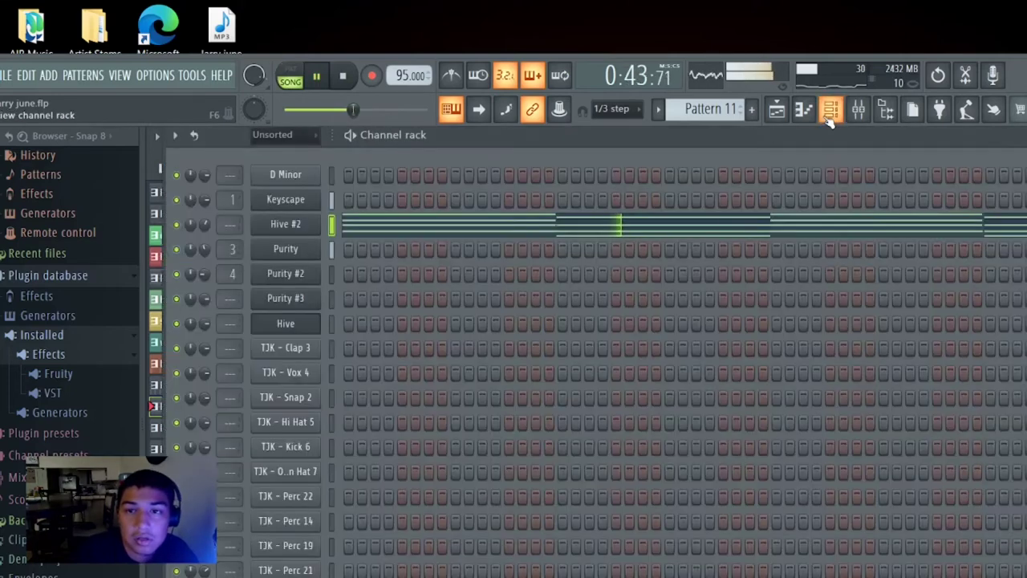
{"action": "left_click", "coordinate": [832, 108]}
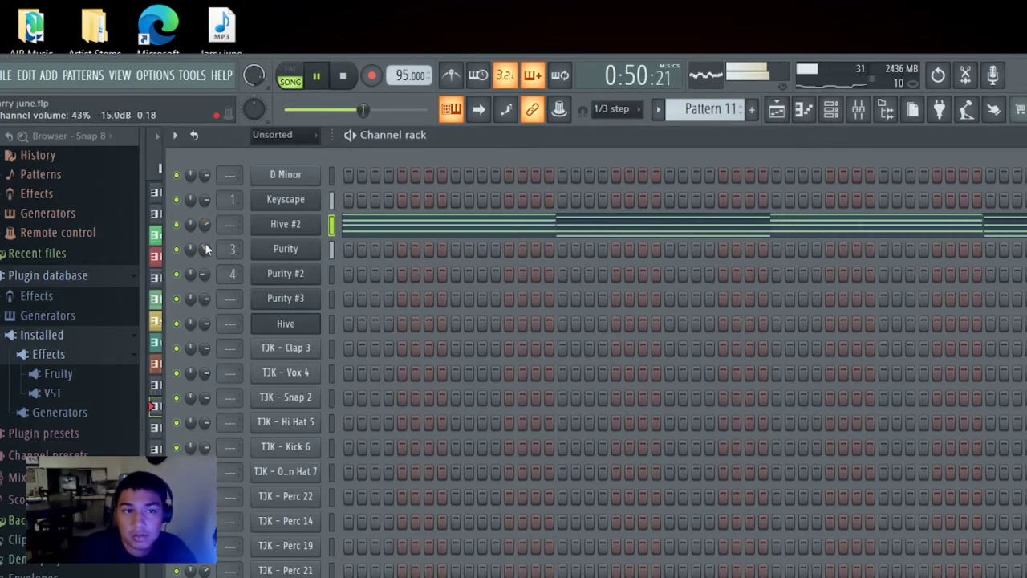
{"action": "left_click_drag", "start_coordinate": [205, 249], "coordinate": [210, 230]}
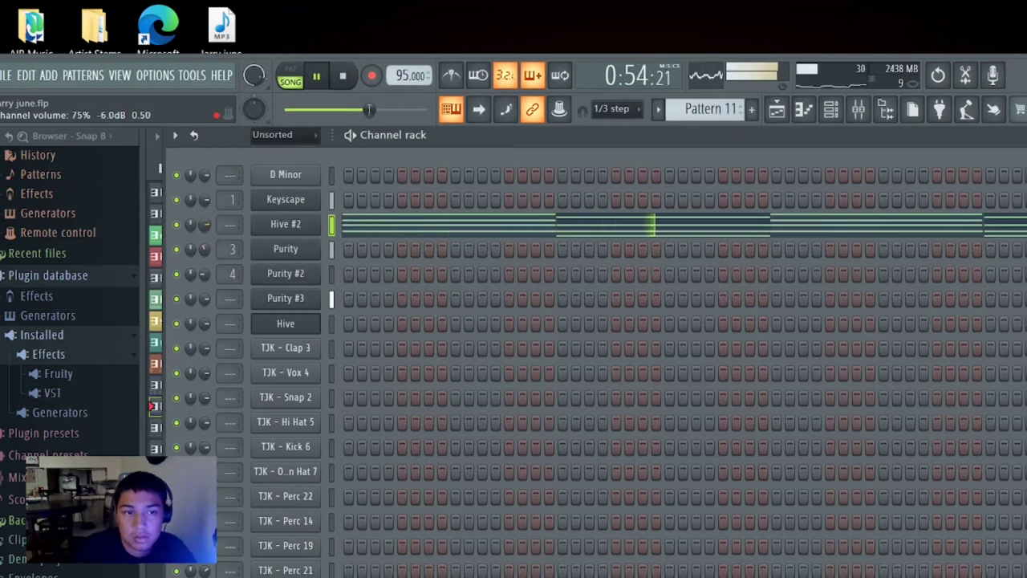
{"action": "left_click", "coordinate": [779, 111]}
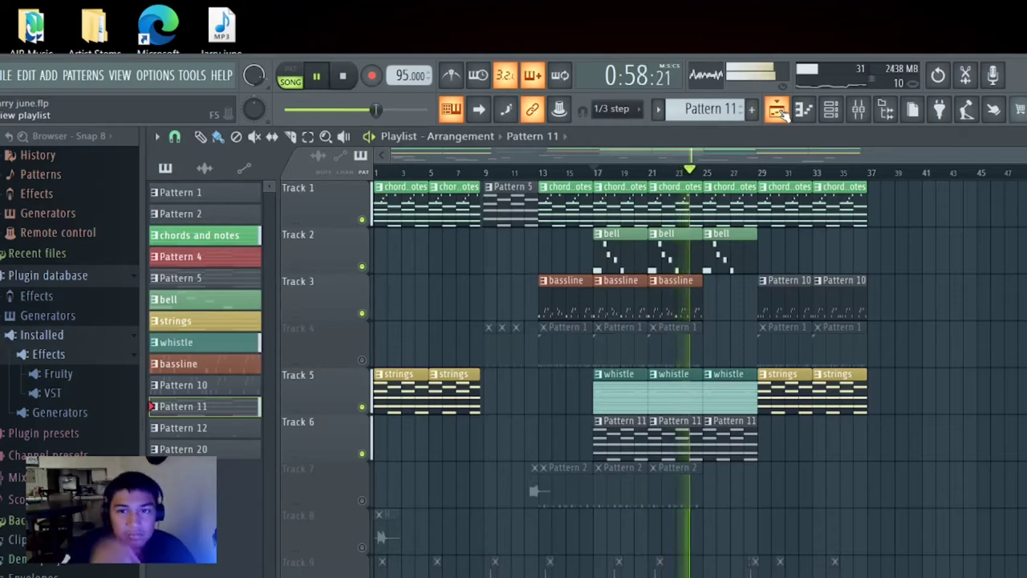
{"action": "left_click", "coordinate": [803, 109]}
{"action": "left_click", "coordinate": [831, 109]}
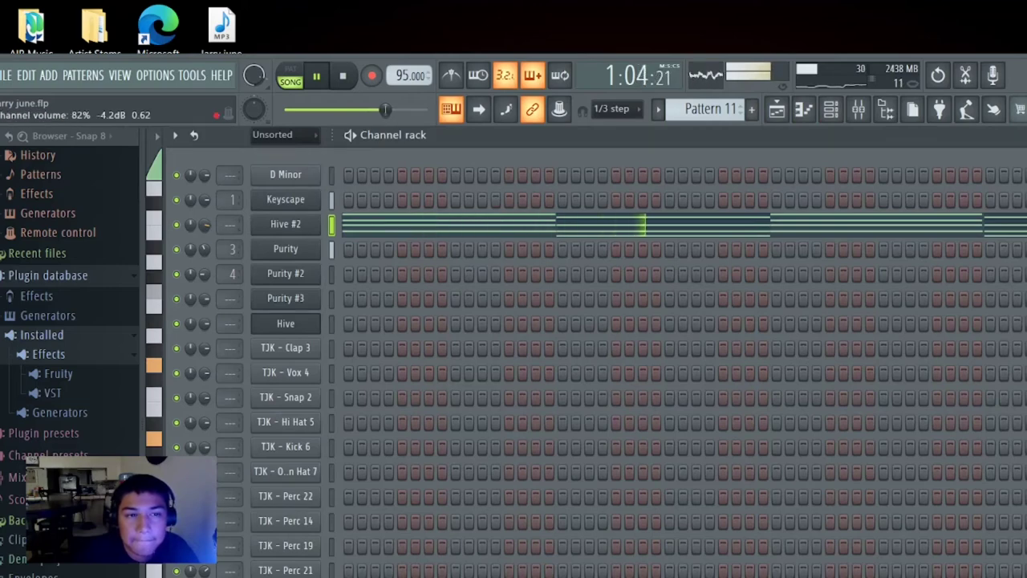
{"action": "left_click", "coordinate": [776, 110]}
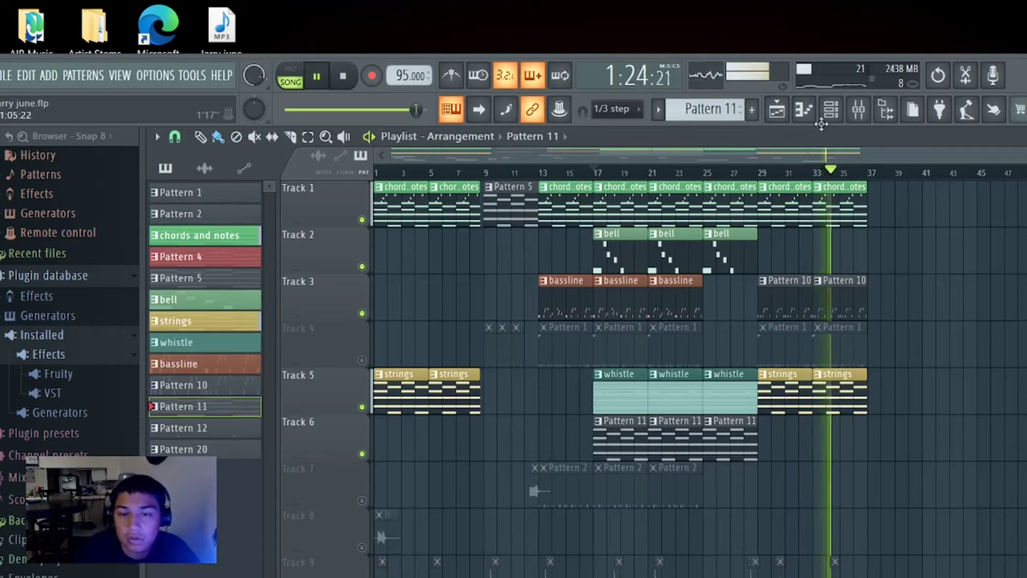
{"action": "key", "text": "space"}
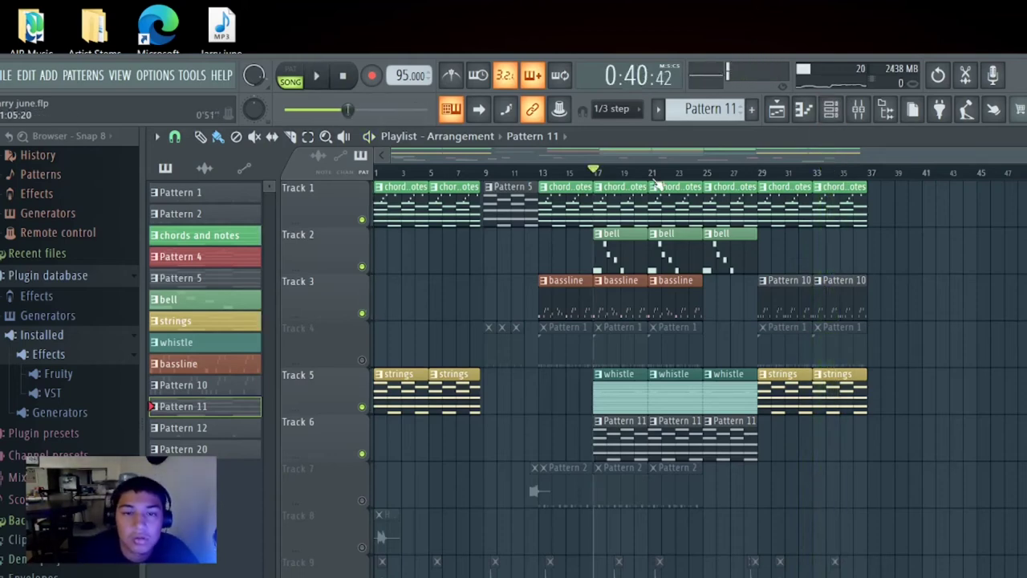
Step: Show Pattern 1 in the channel rack and mute the drum channels from TJK - Kick 6 down
{"action": "left_click", "coordinate": [804, 109]}
{"action": "left_click", "coordinate": [859, 109]}
{"action": "left_click", "coordinate": [833, 111]}
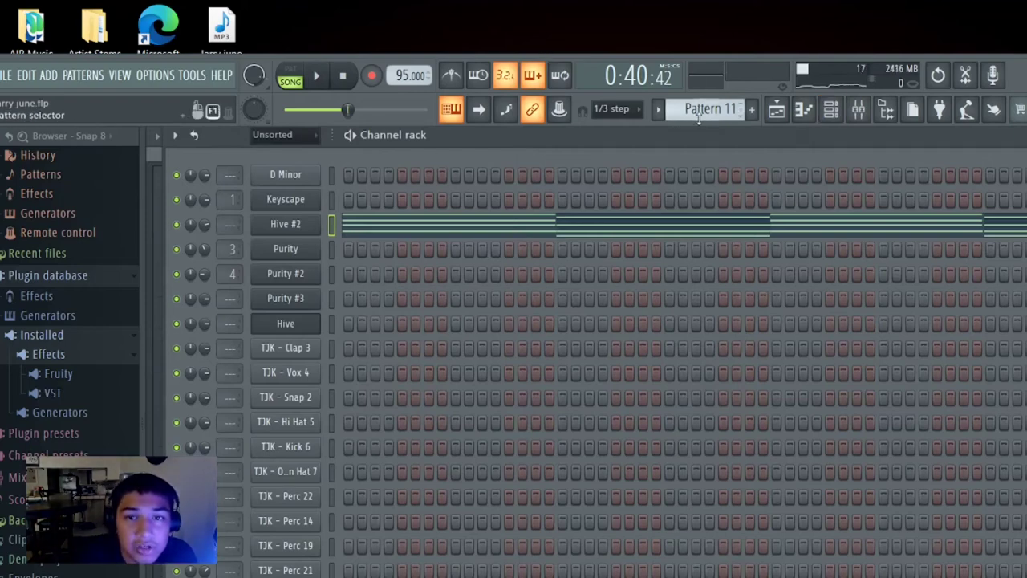
{"action": "scroll", "coordinate": [710, 109], "scroll_direction": "down", "scroll_amount": 10}
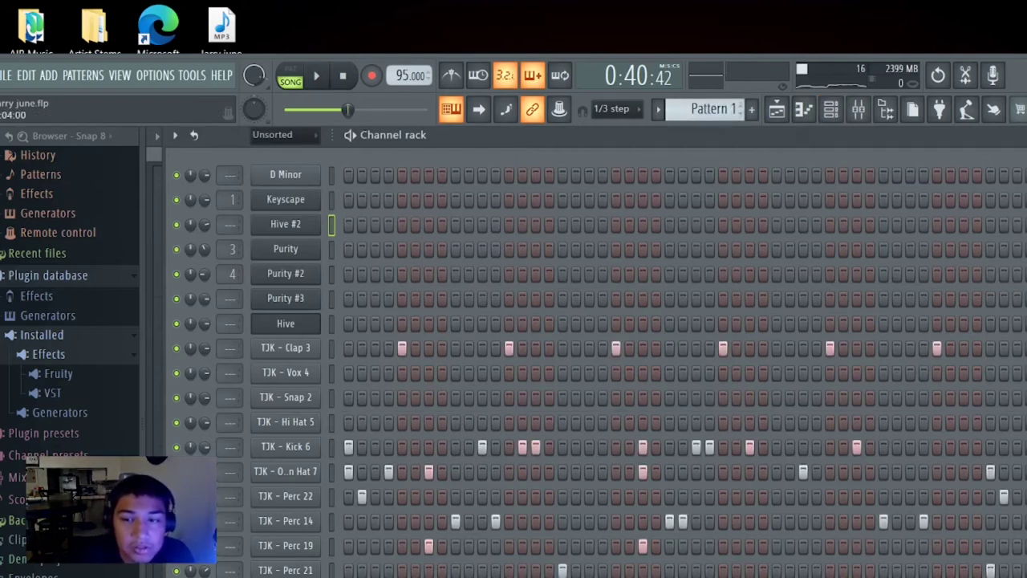
{"action": "key", "text": "alt+Return"}
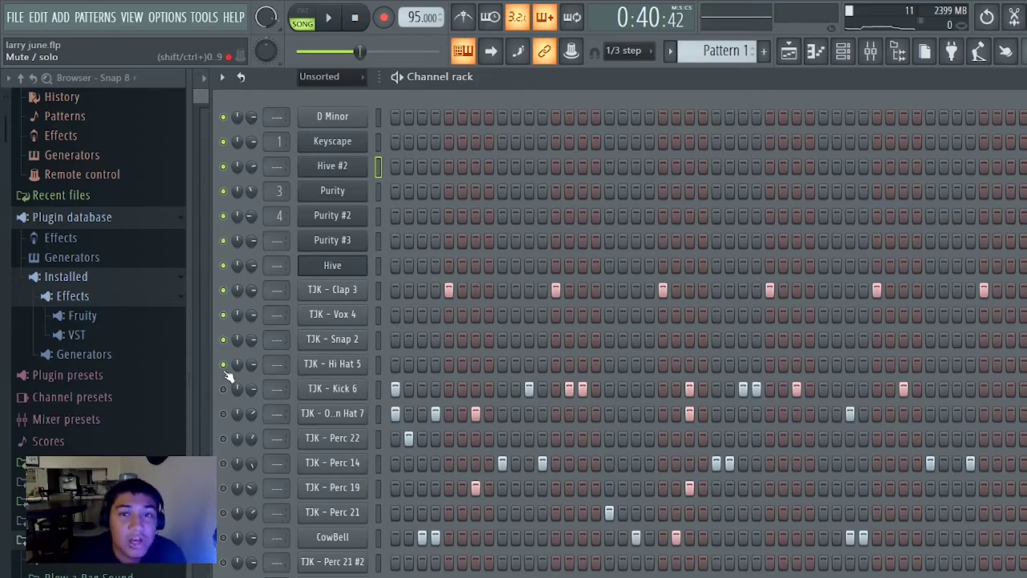
{"action": "left_click", "coordinate": [791, 53]}
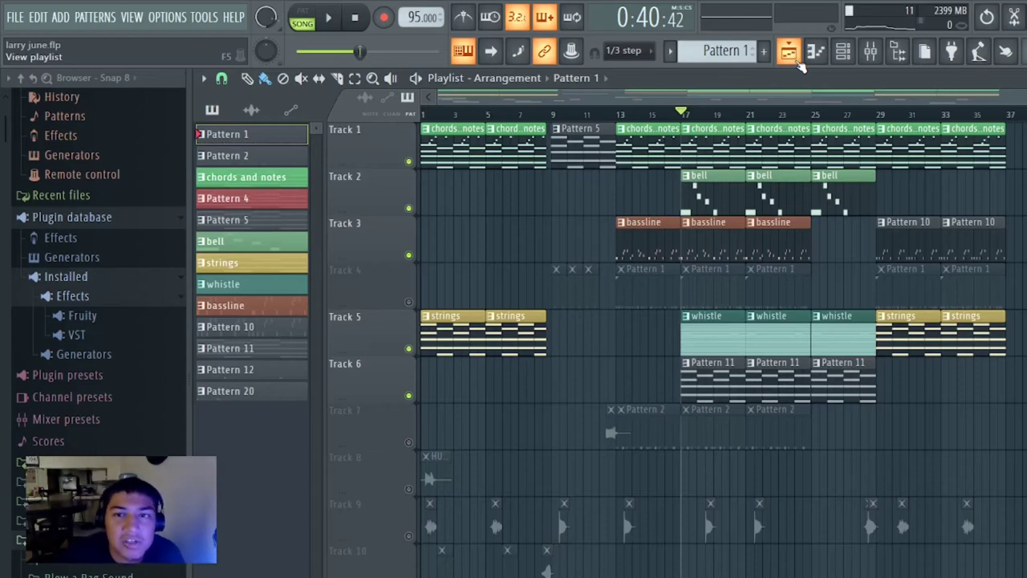
{"action": "left_click", "coordinate": [814, 62]}
{"action": "left_click", "coordinate": [841, 63]}
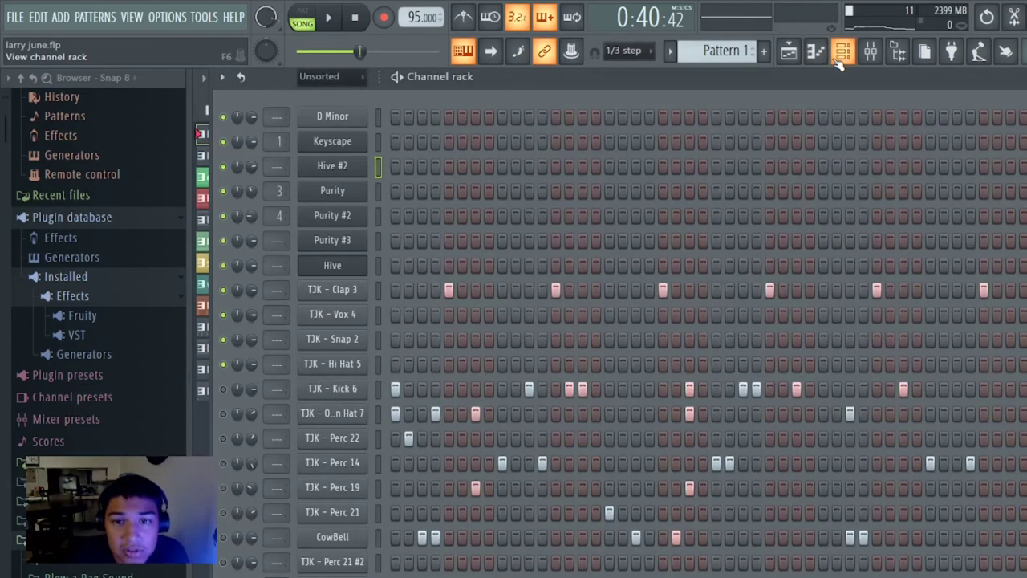
{"action": "left_click", "coordinate": [814, 63]}
{"action": "left_click", "coordinate": [843, 51]}
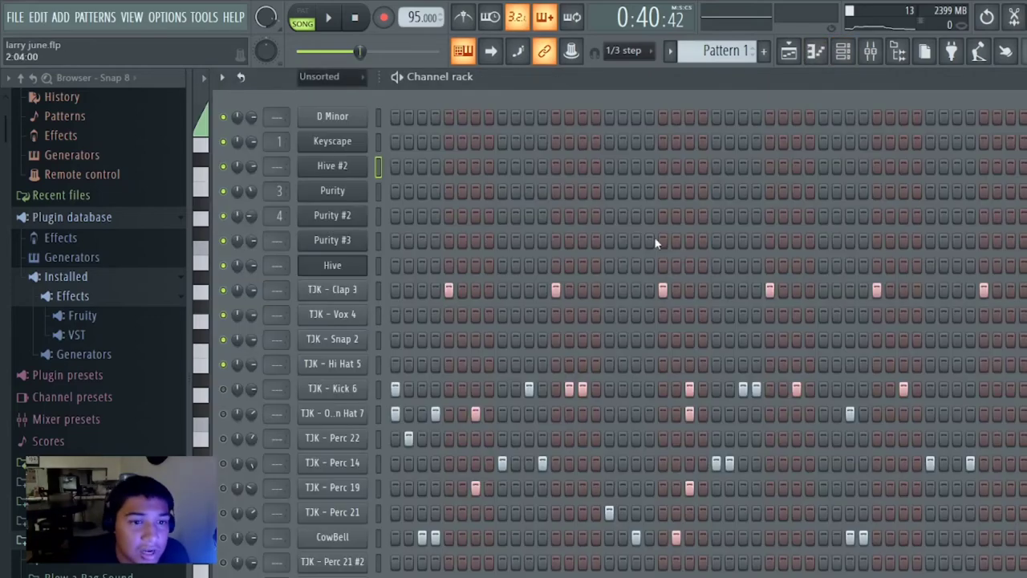
Step: Mute the Hi Hat 5, Snap 2 and Vox 4 channels, unmute Kick 6, and show the playlist beside the channel rack
{"action": "right_click", "coordinate": [223, 367]}
{"action": "key", "text": "Escape"}
{"action": "right_click", "coordinate": [223, 367]}
{"action": "key", "text": "Escape"}
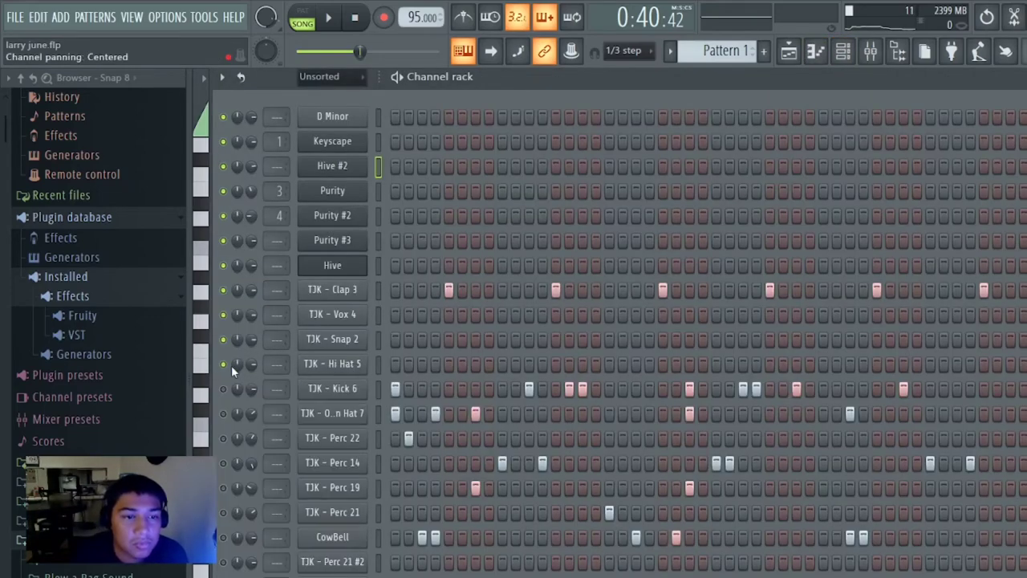
{"action": "left_click", "coordinate": [223, 365]}
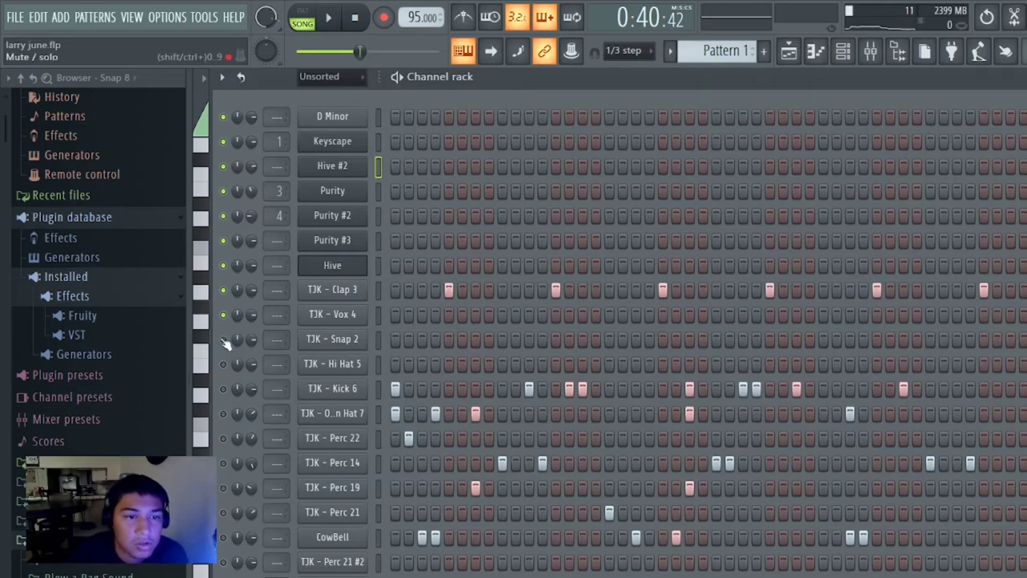
{"action": "left_click", "coordinate": [226, 313]}
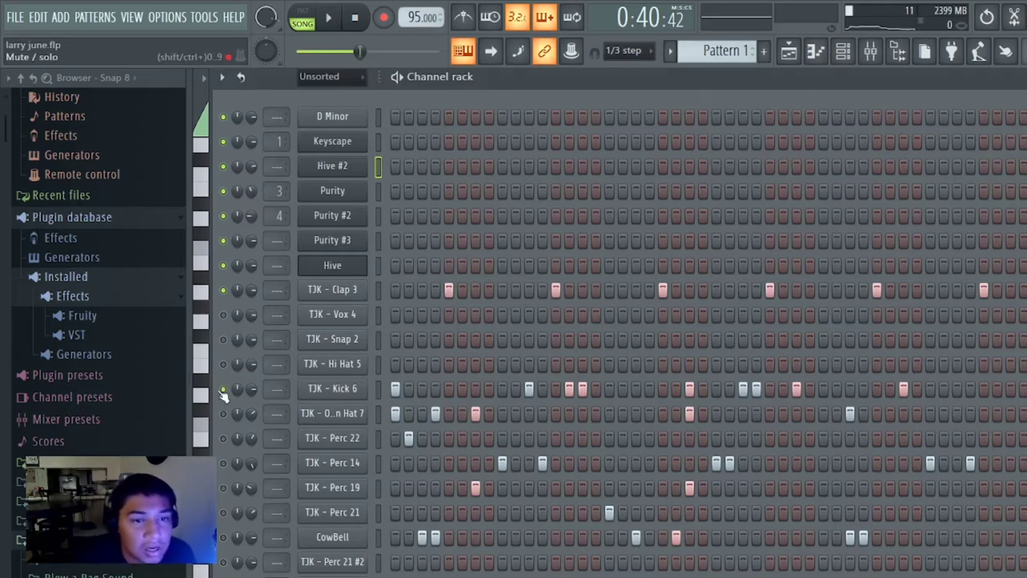
{"action": "left_click", "coordinate": [789, 56]}
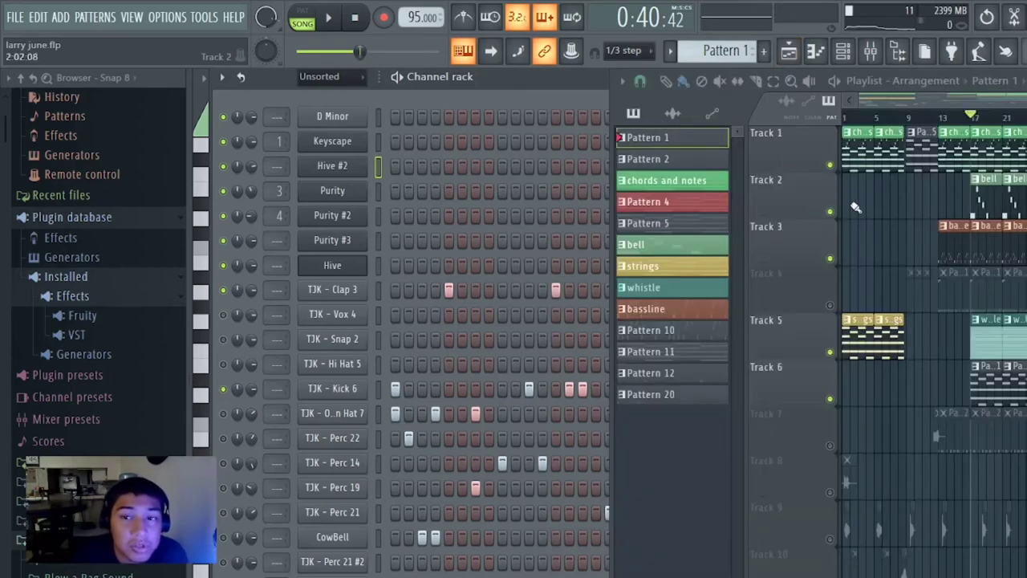
Step: Solo Track 4 briefly, turn all playlist tracks back on, and set the playback position to bar 13
{"action": "scroll", "coordinate": [947, 280], "scroll_direction": "up", "scroll_amount": 5}
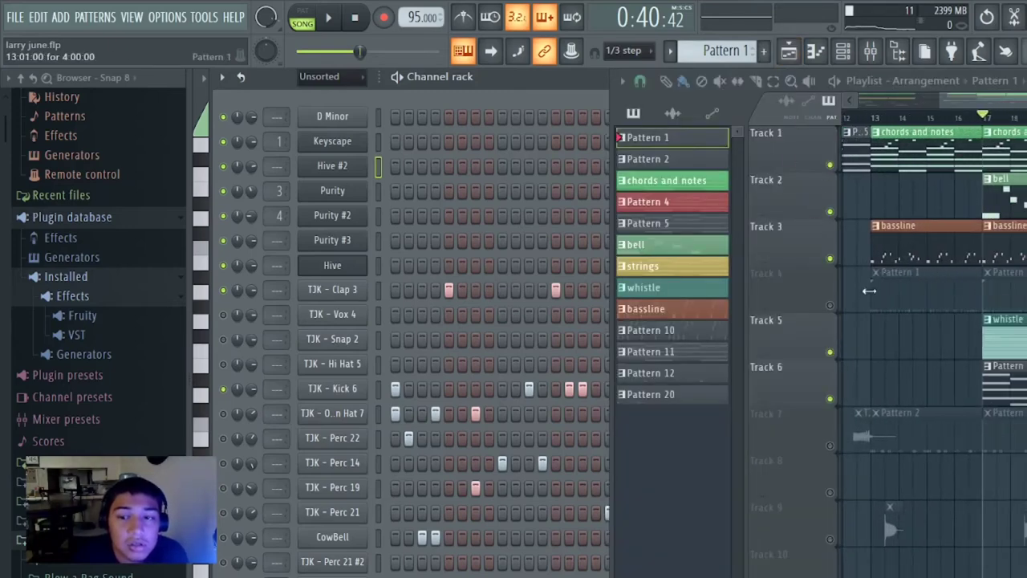
{"action": "right_click", "coordinate": [832, 306]}
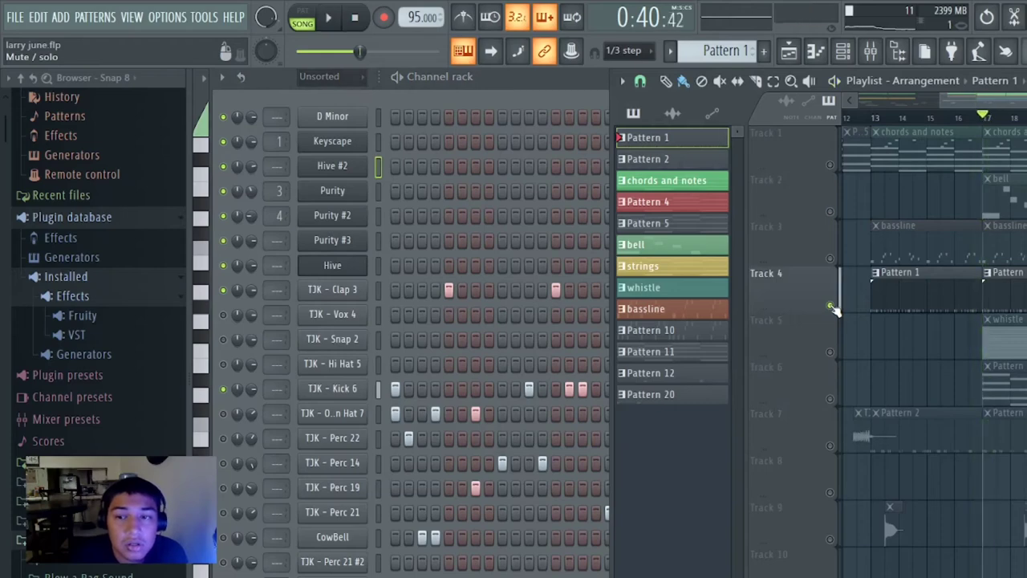
{"action": "right_click", "coordinate": [837, 275]}
{"action": "right_click", "coordinate": [831, 305]}
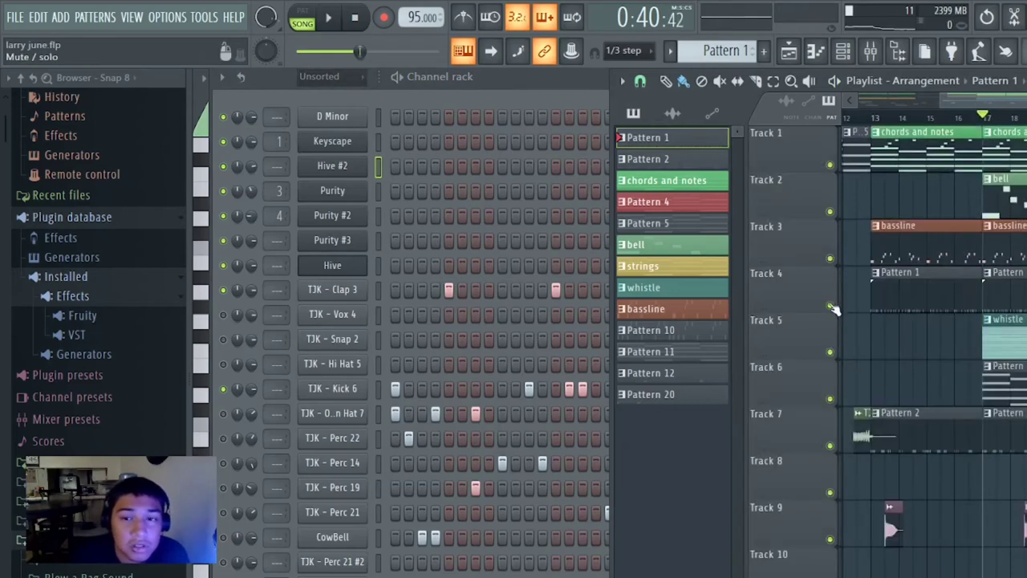
{"action": "scroll", "coordinate": [816, 290], "scroll_direction": "down", "scroll_amount": 3}
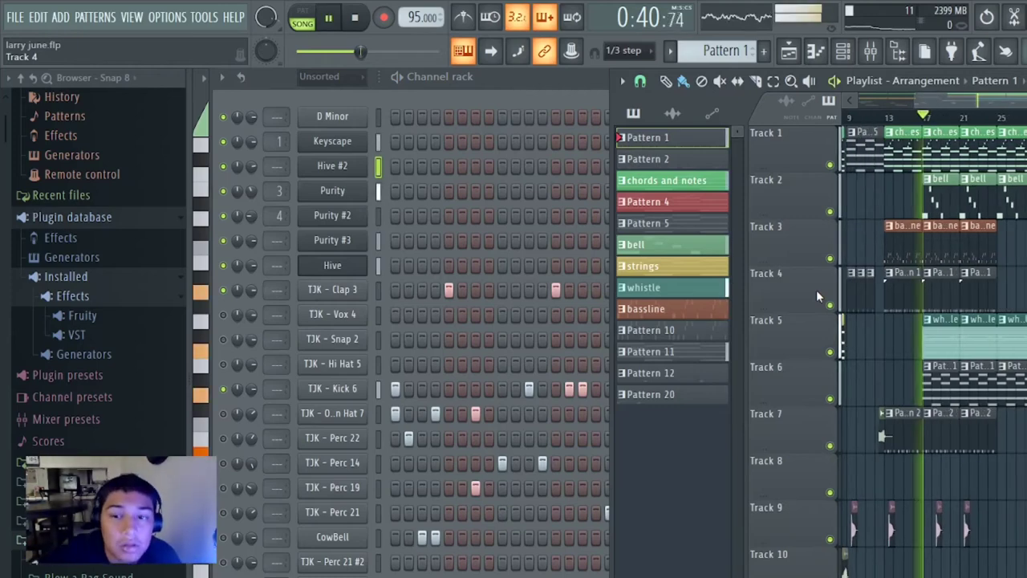
{"action": "left_click", "coordinate": [885, 119]}
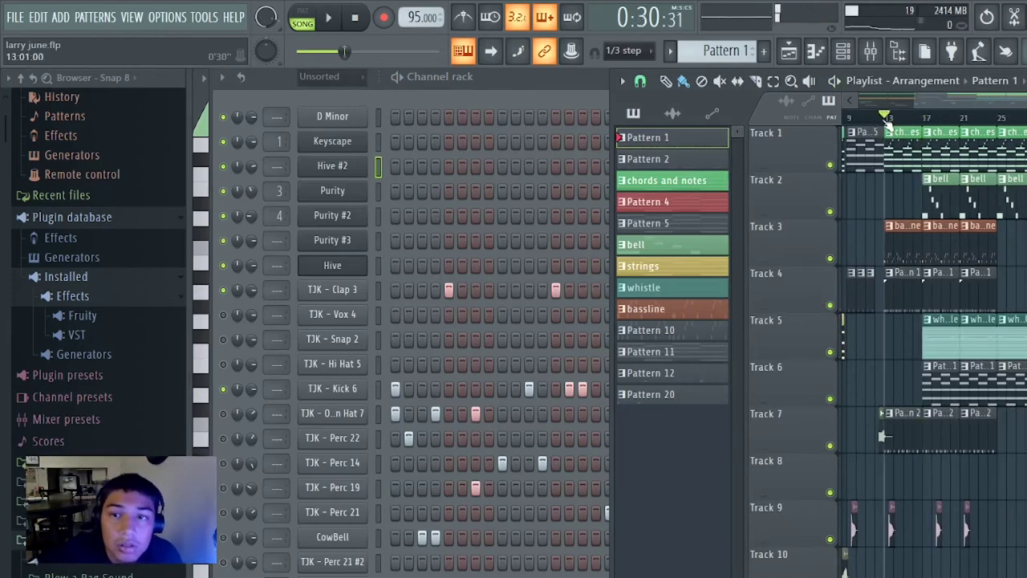
Step: Switch to pattern mode, unmute all drum channels including Vox 4, Snap 2 and Hi Hat 5, and play Pattern 1 in the channel rack
{"action": "left_click", "coordinate": [302, 16]}
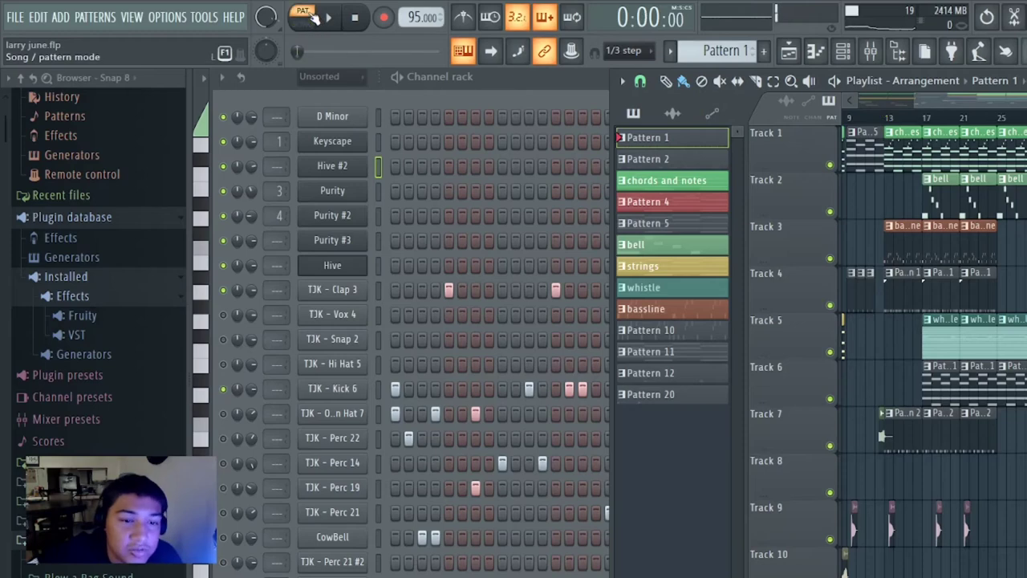
{"action": "key", "text": "F5"}
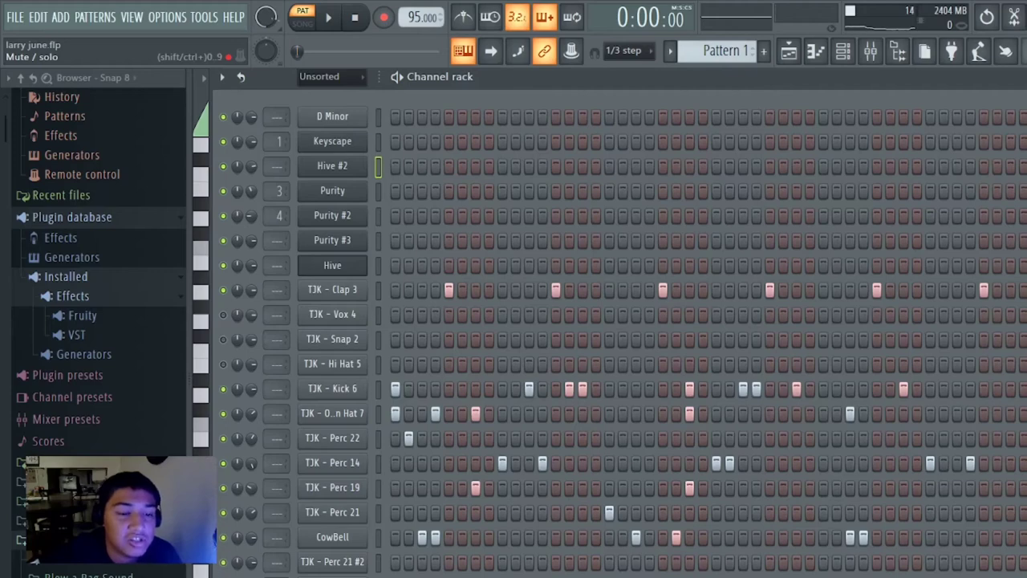
{"action": "left_click", "coordinate": [225, 314]}
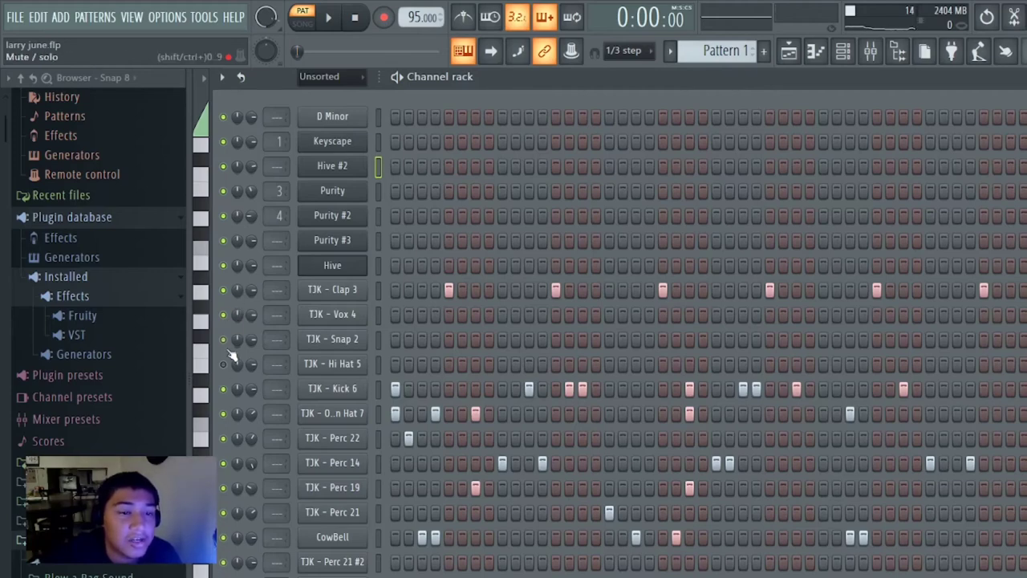
{"action": "key", "text": "space"}
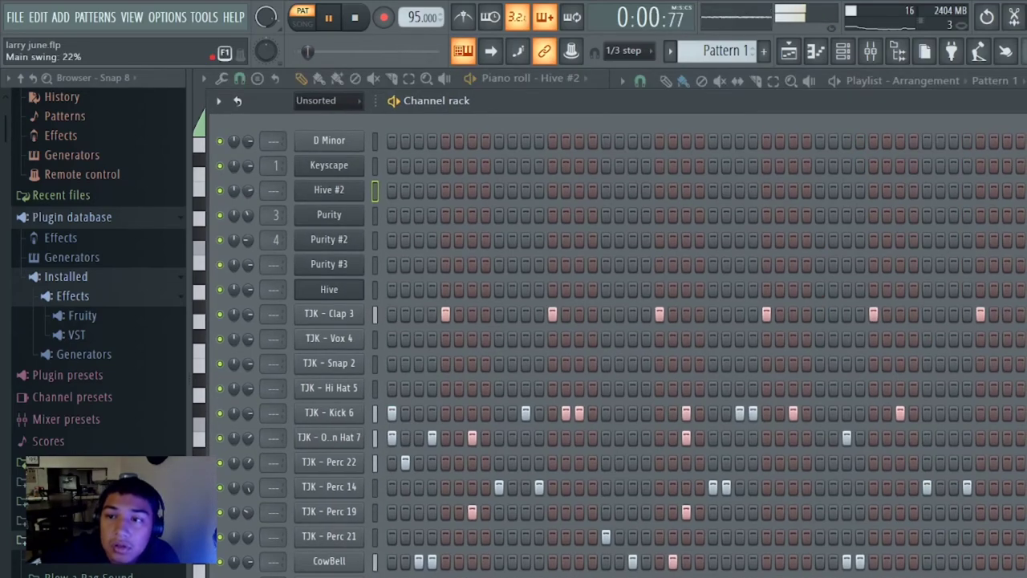
Step: Lower the main swing to 7% while Pattern 1 plays, and toggle the mutes of the open hat 7 and Perc 22 channels
{"action": "left_click_drag", "start_coordinate": [308, 51], "coordinate": [349, 52]}
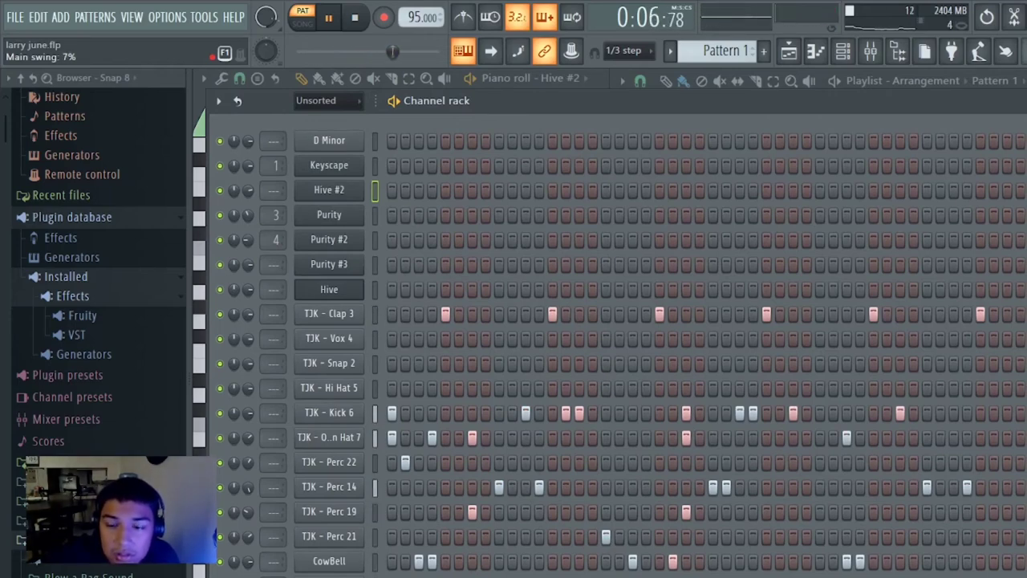
{"action": "left_click_drag", "start_coordinate": [391, 51], "coordinate": [399, 52]}
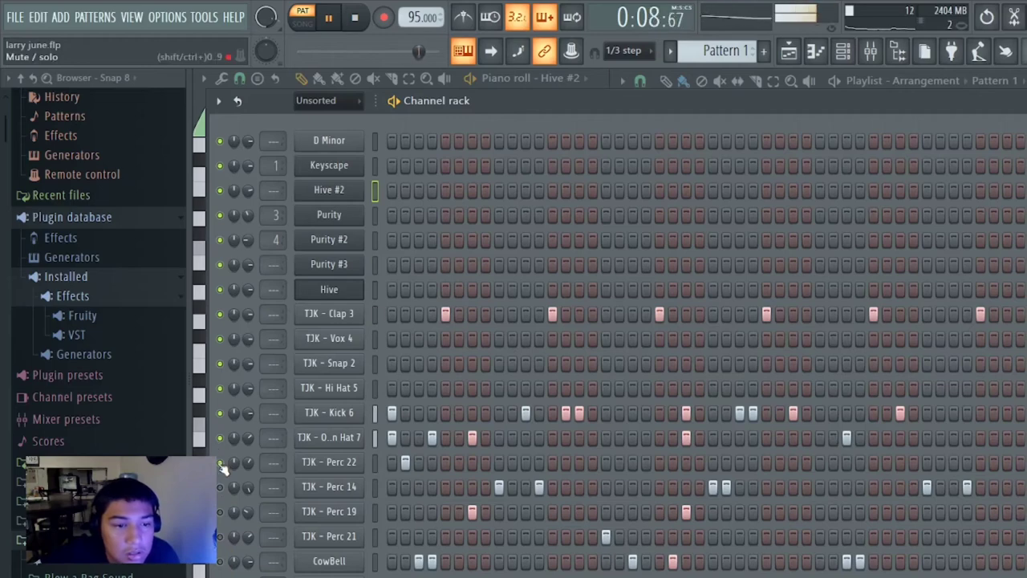
{"action": "left_click_drag", "start_coordinate": [220, 439], "coordinate": [219, 463]}
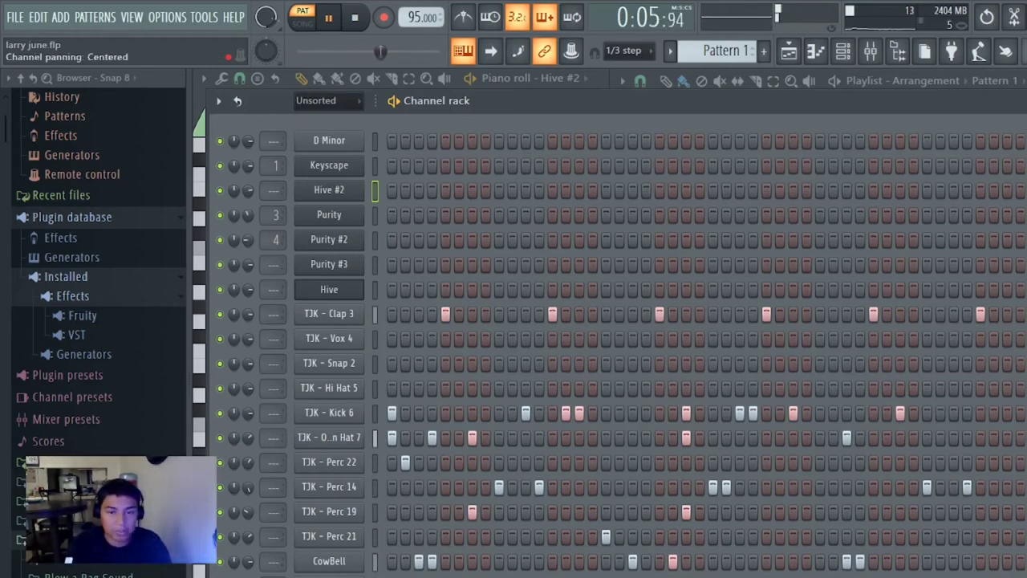
Step: Show the playlist in song mode and play the arrangement from bar 17
{"action": "left_click", "coordinate": [794, 53]}
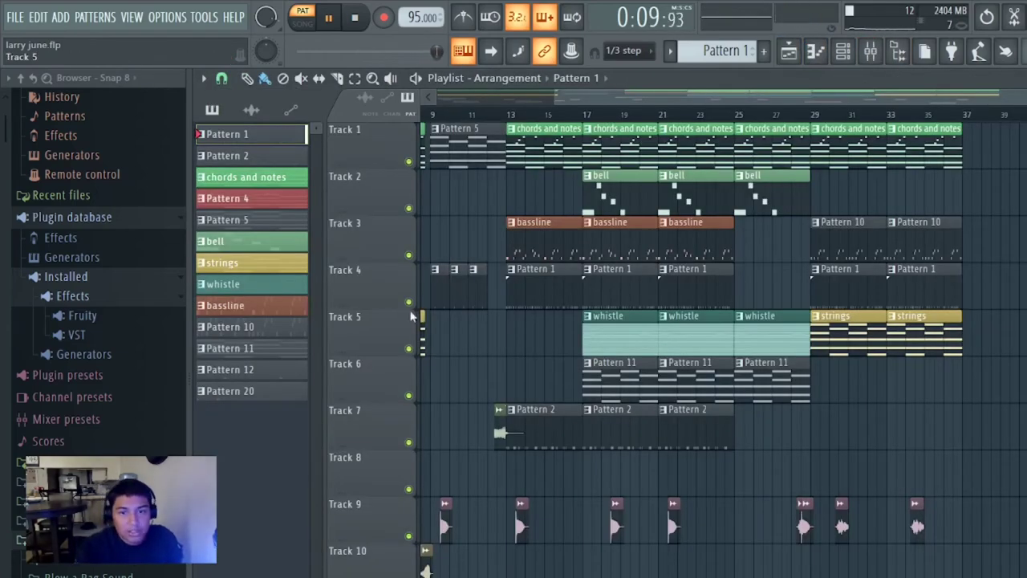
{"action": "scroll", "coordinate": [621, 152], "scroll_direction": "down", "scroll_amount": 1}
{"action": "left_click", "coordinate": [581, 115]}
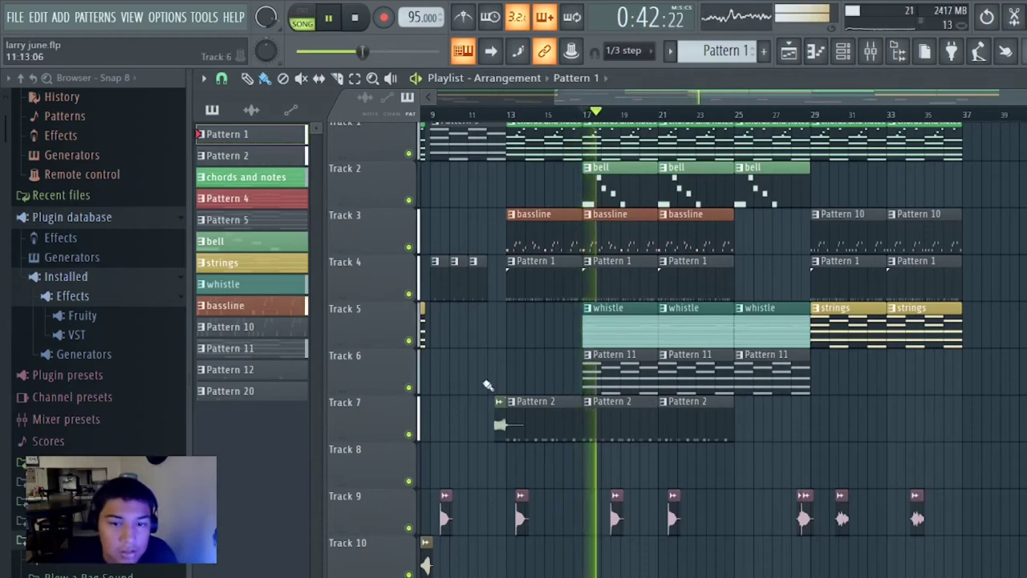
{"action": "key", "text": "space"}
Step: Solo Track 7 with its Pattern 2 clips and then mute the track
{"action": "right_click", "coordinate": [409, 435]}
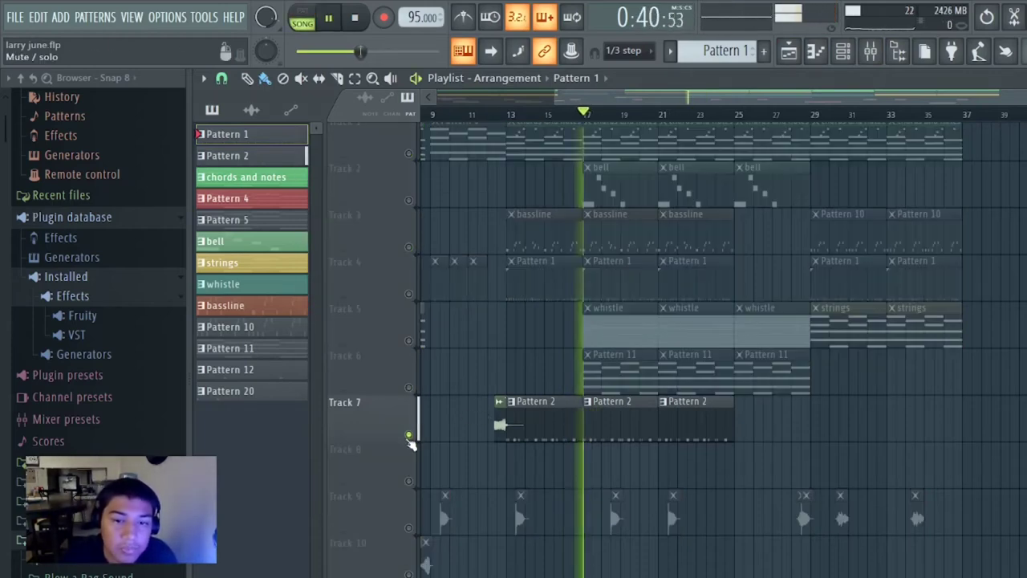
{"action": "right_click", "coordinate": [408, 436]}
{"action": "right_click", "coordinate": [408, 435]}
{"action": "left_click", "coordinate": [408, 437]}
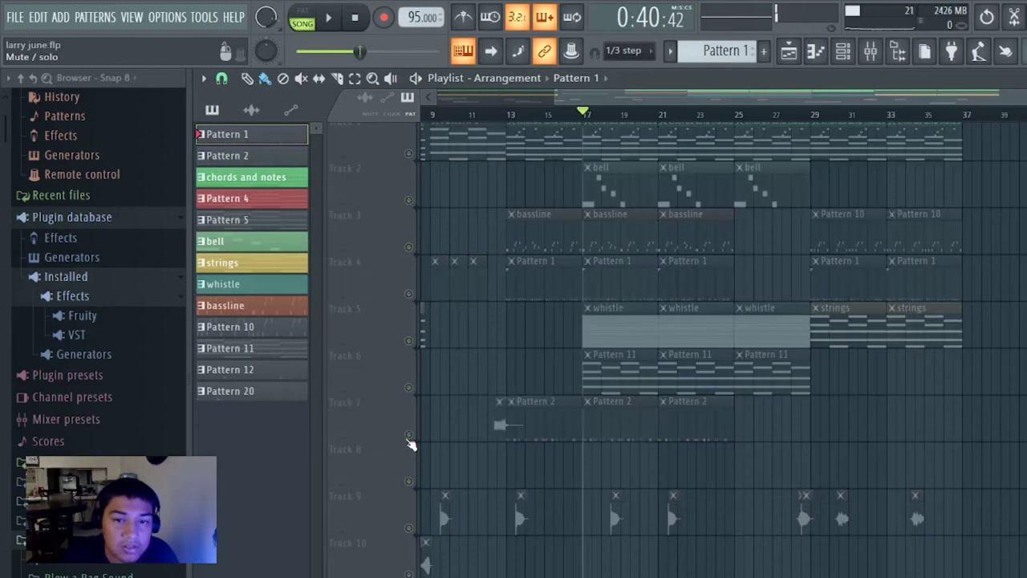
Step: Enable only Tracks 1 to 6 in the playlist, keeping Track 7 and the tracks below it muted
{"action": "right_click", "coordinate": [410, 388]}
{"action": "right_click", "coordinate": [409, 341]}
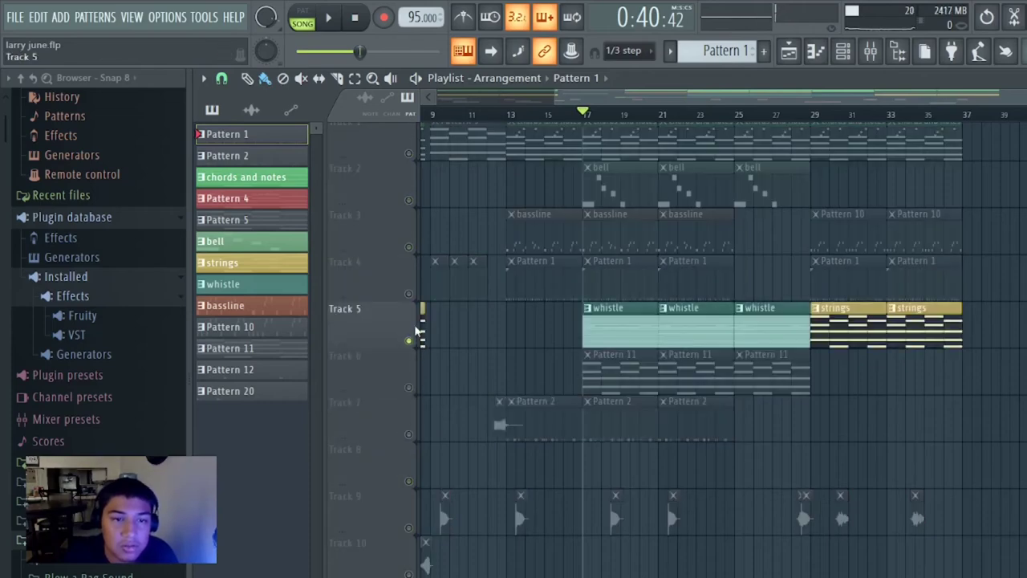
{"action": "right_click", "coordinate": [410, 294]}
{"action": "right_click", "coordinate": [408, 247]}
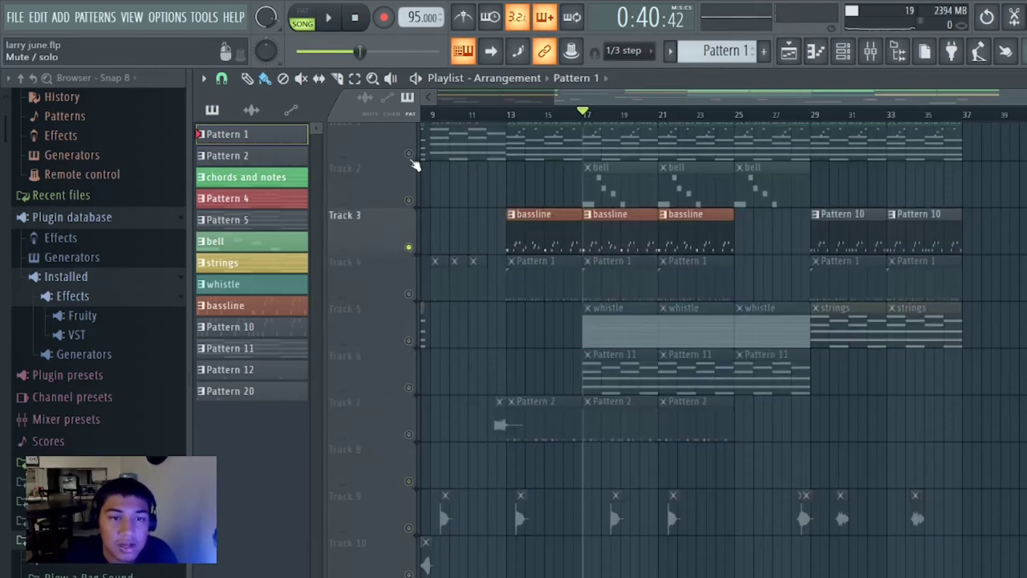
{"action": "left_click", "coordinate": [409, 153]}
{"action": "left_click", "coordinate": [409, 200]}
{"action": "left_click", "coordinate": [410, 294]}
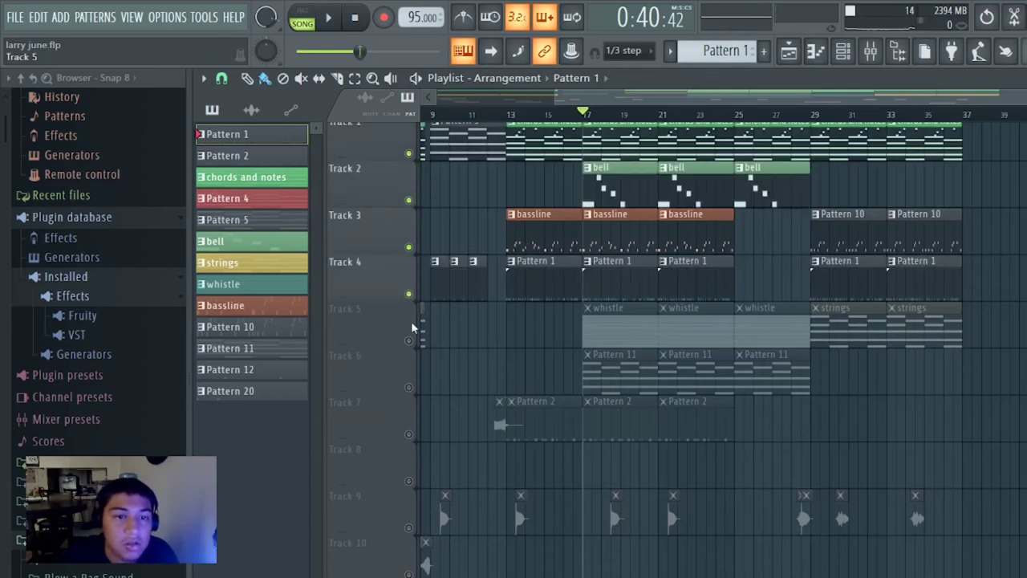
{"action": "left_click", "coordinate": [410, 341]}
{"action": "left_click", "coordinate": [409, 387]}
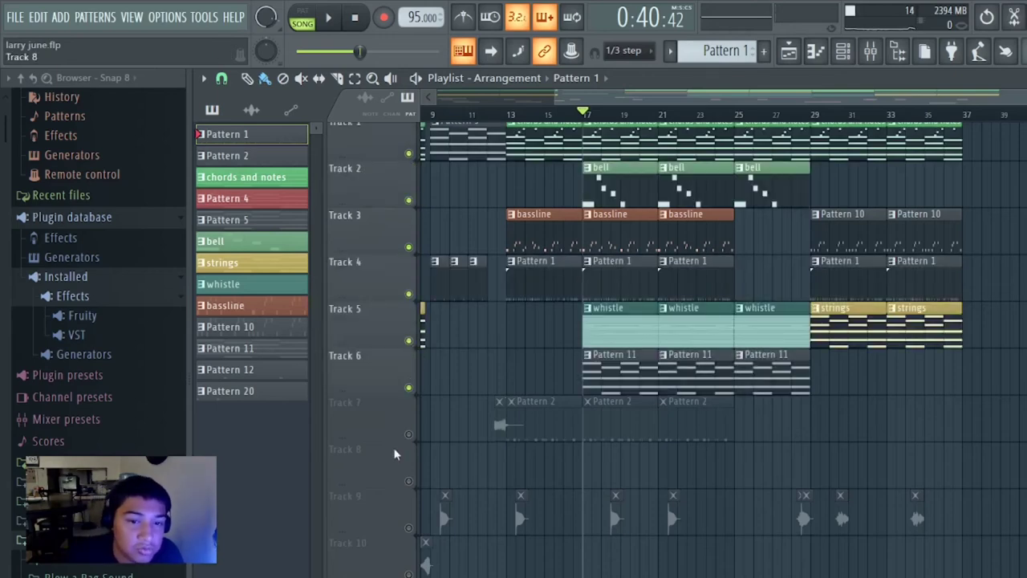
Step: Play the arrangement from bar 17, view the TJK - Kick 6 piano roll meanwhile, and stop playback back in the playlist
{"action": "key", "text": "space"}
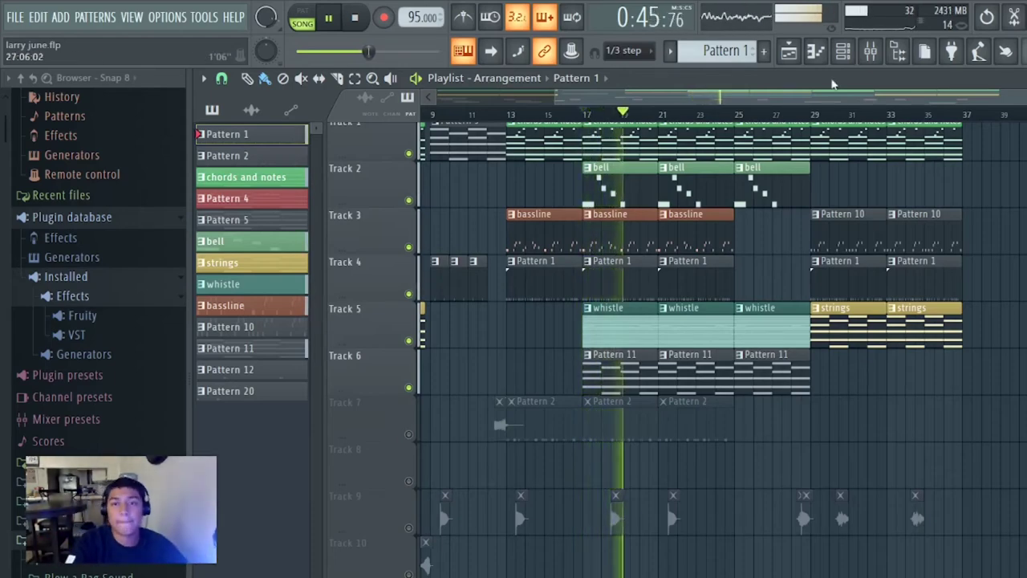
{"action": "left_click", "coordinate": [857, 53]}
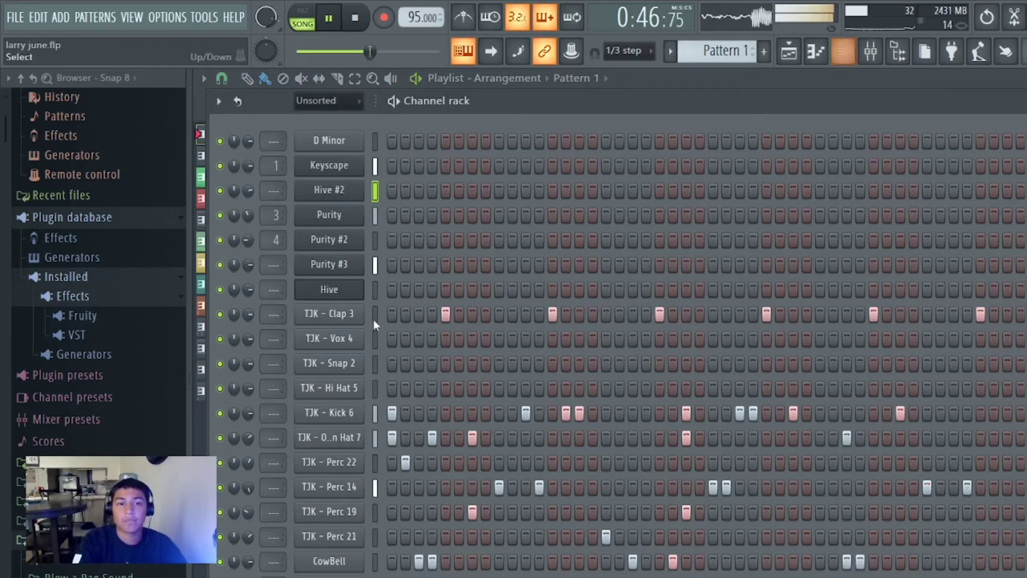
{"action": "left_click", "coordinate": [379, 416]}
{"action": "left_click", "coordinate": [817, 52]}
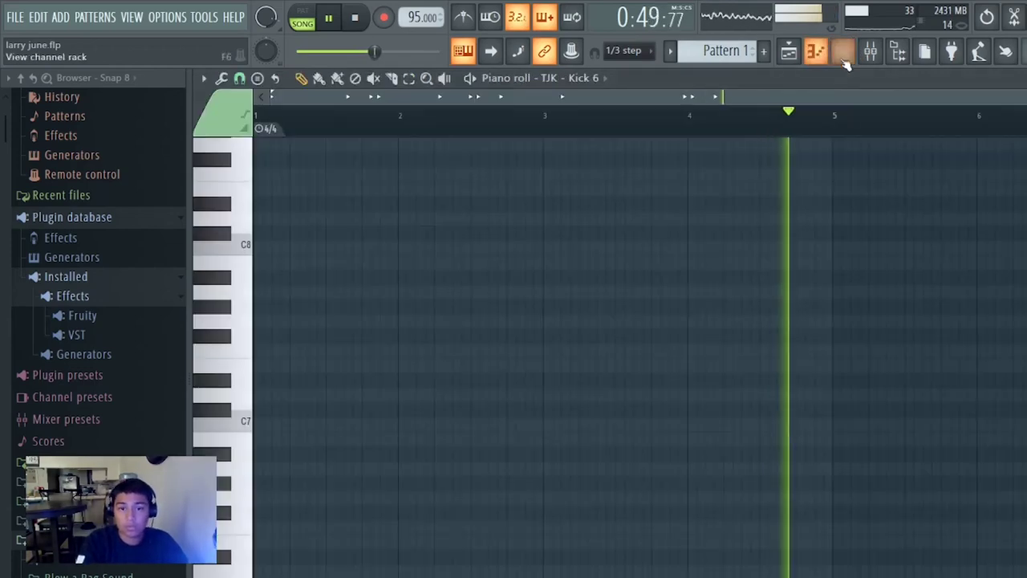
{"action": "left_click", "coordinate": [791, 51]}
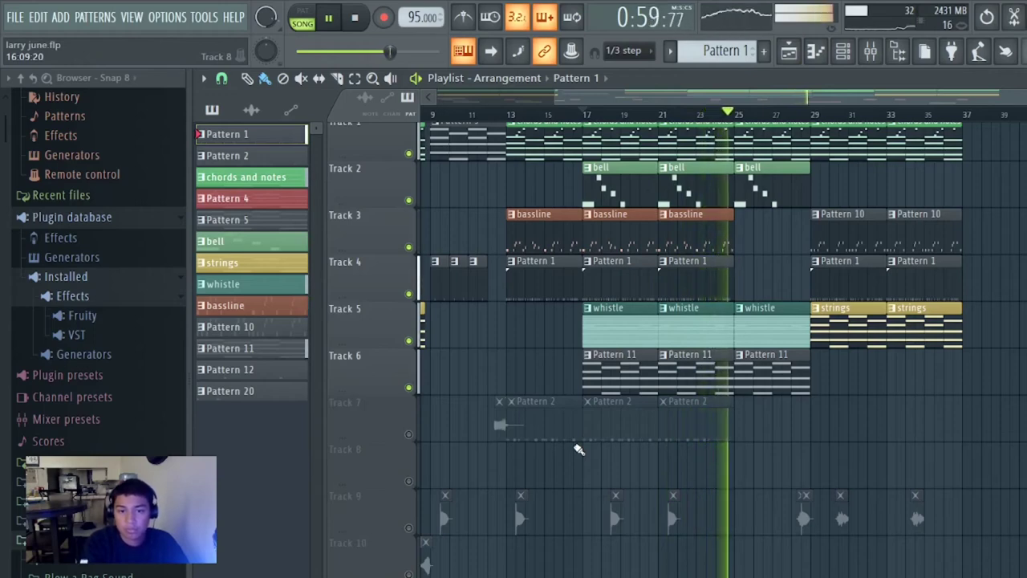
{"action": "key", "text": "space"}
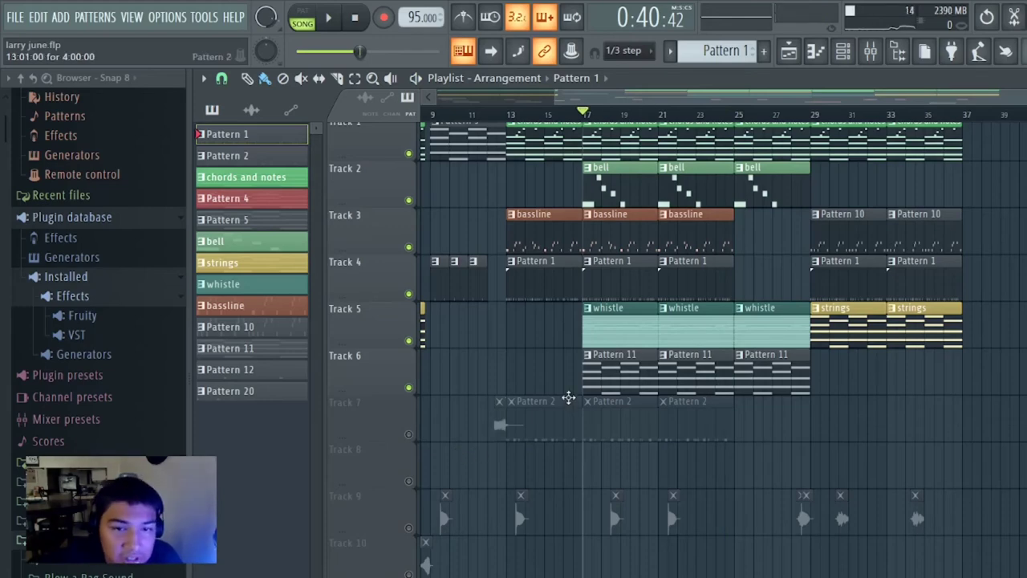
Step: Unmute and solo Track 7, and set the playback position to bar 13
{"action": "left_click", "coordinate": [409, 435]}
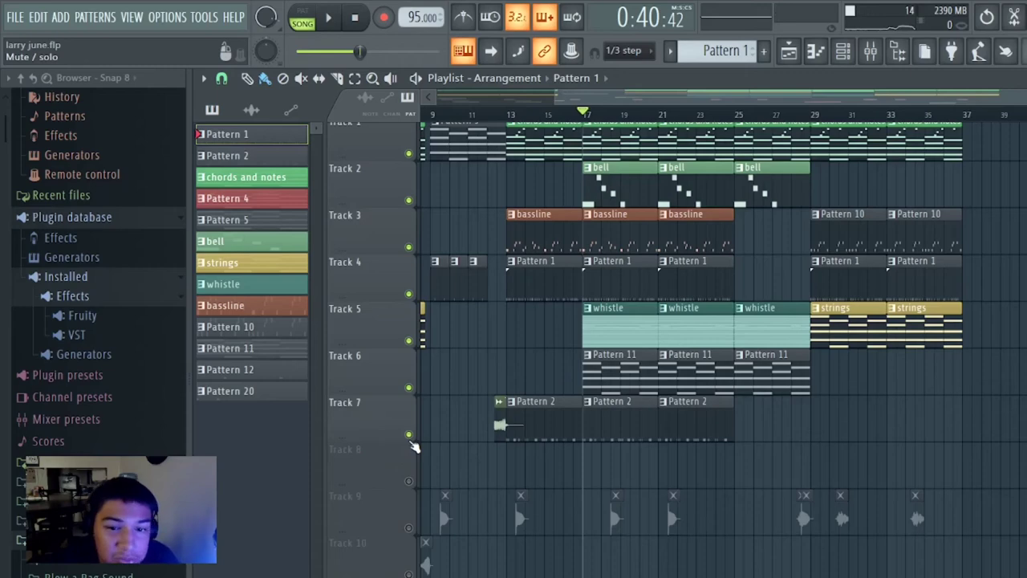
{"action": "left_click_drag", "start_coordinate": [468, 114], "coordinate": [508, 120]}
{"action": "right_click", "coordinate": [410, 449]}
{"action": "right_click", "coordinate": [409, 436]}
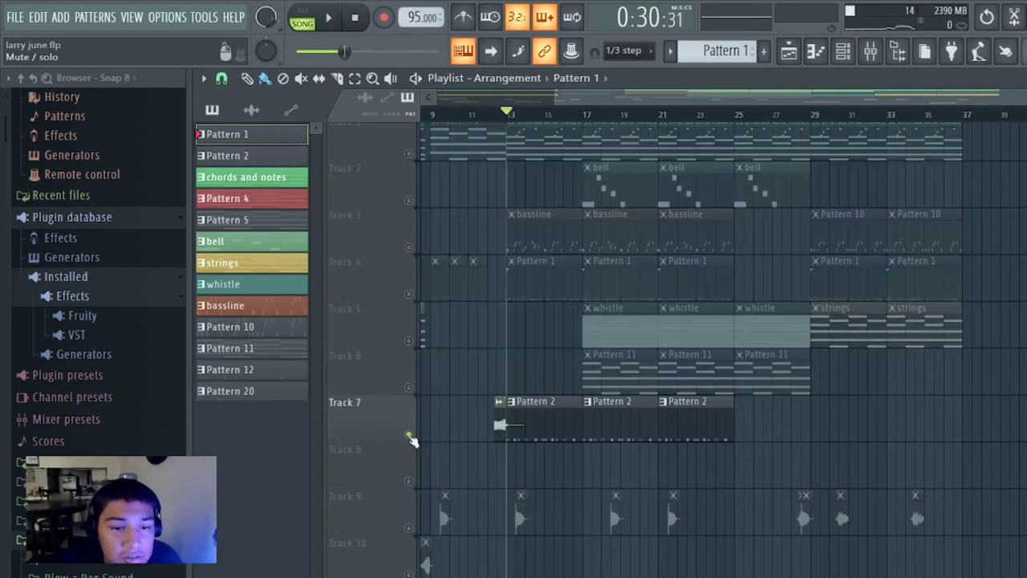
Step: Play the soloed Pattern 2 with its TJK - Hi Hat 5 notes shown in the piano roll, and stop playback in the playlist
{"action": "double_click", "coordinate": [540, 419]}
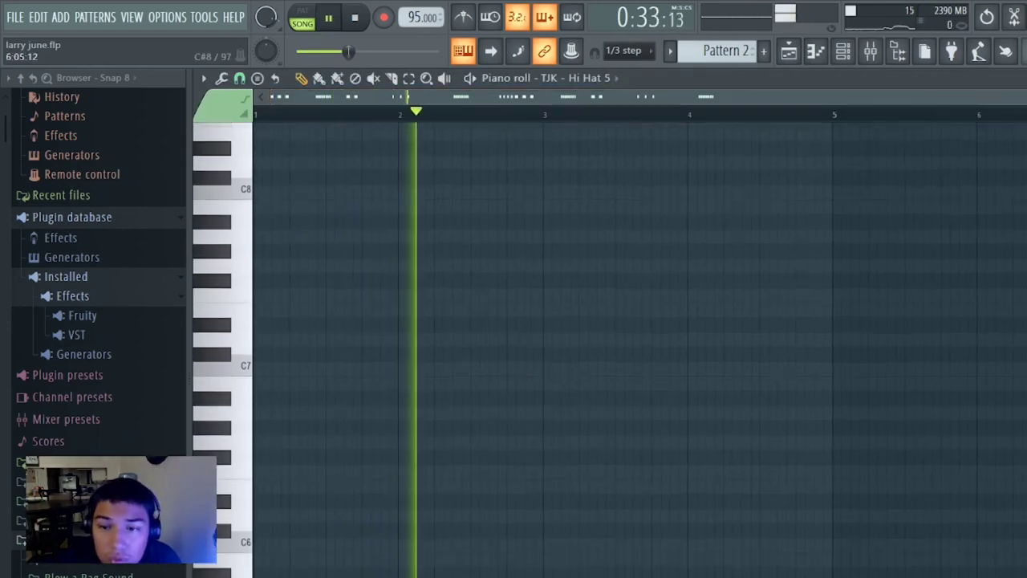
{"action": "scroll", "coordinate": [902, 504], "scroll_direction": "down", "scroll_amount": 5}
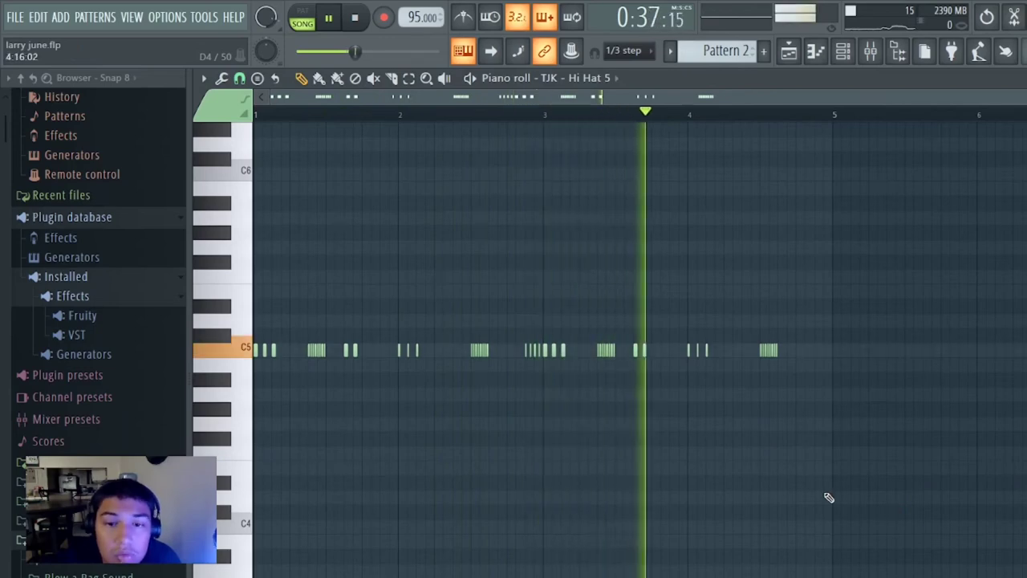
{"action": "left_click", "coordinate": [790, 51]}
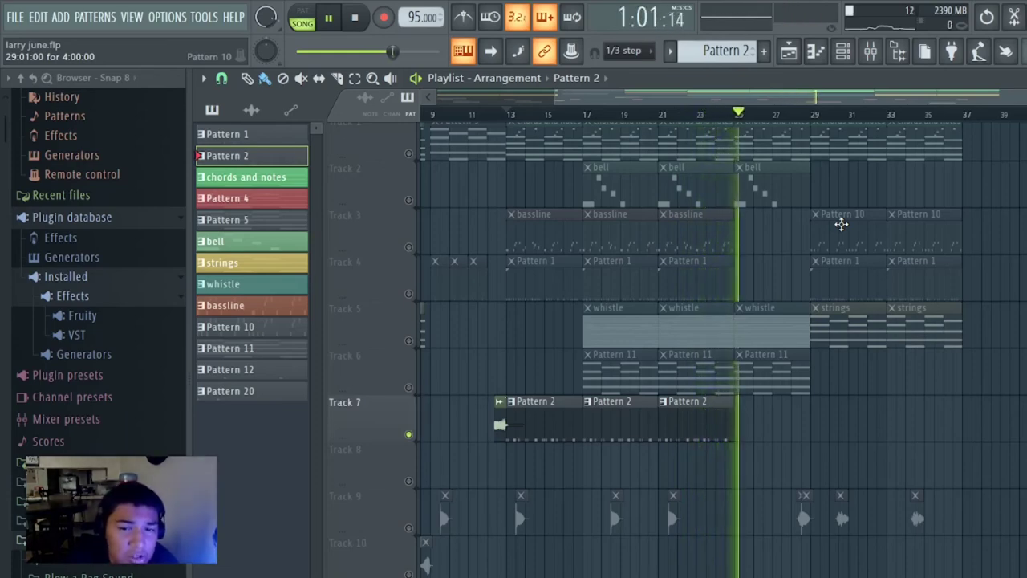
{"action": "key", "text": "space"}
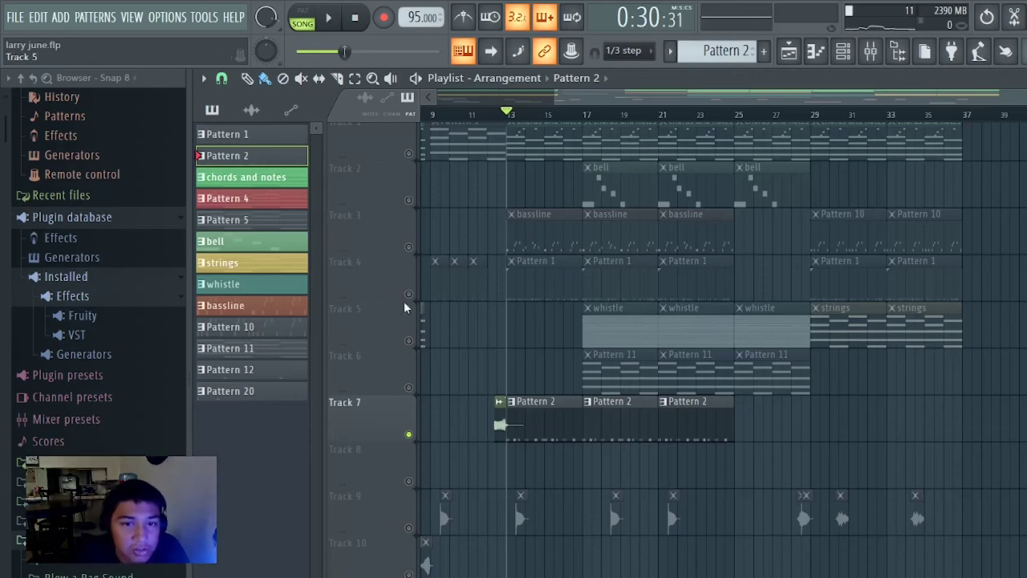
Step: Reopen Pattern 2's Hi Hat 5 notes, play them again from bar 13, and toggle Track 7's mute off and on in the playlist
{"action": "double_click", "coordinate": [530, 422]}
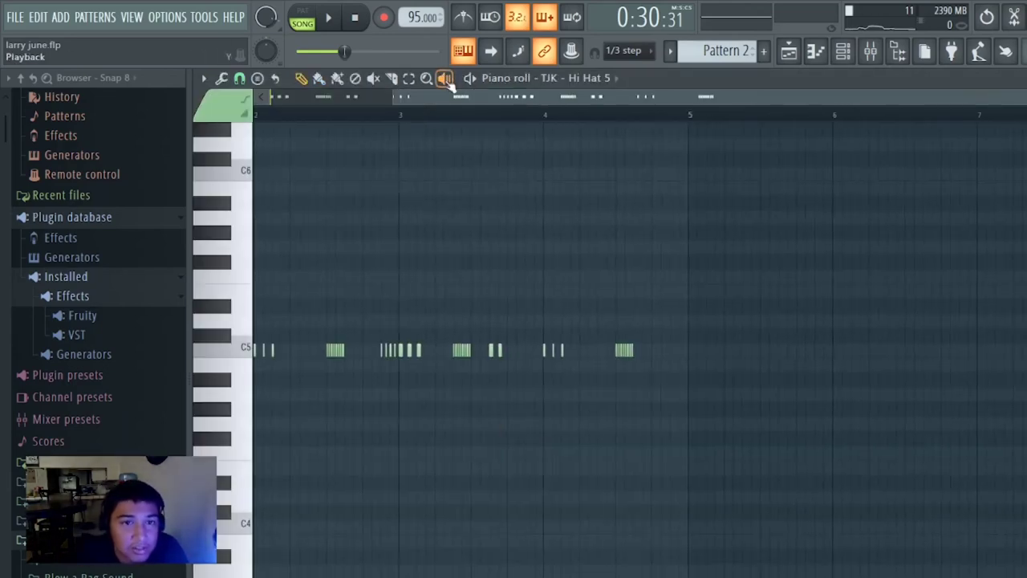
{"action": "scroll", "coordinate": [281, 130], "scroll_direction": "left", "scroll_amount": 3}
{"action": "key", "text": "space"}
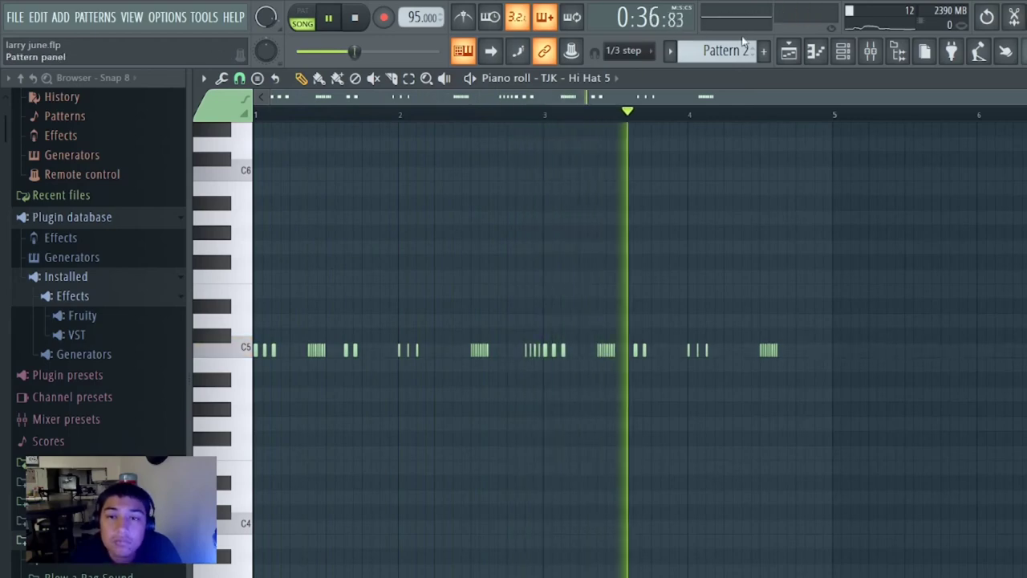
{"action": "left_click", "coordinate": [796, 52]}
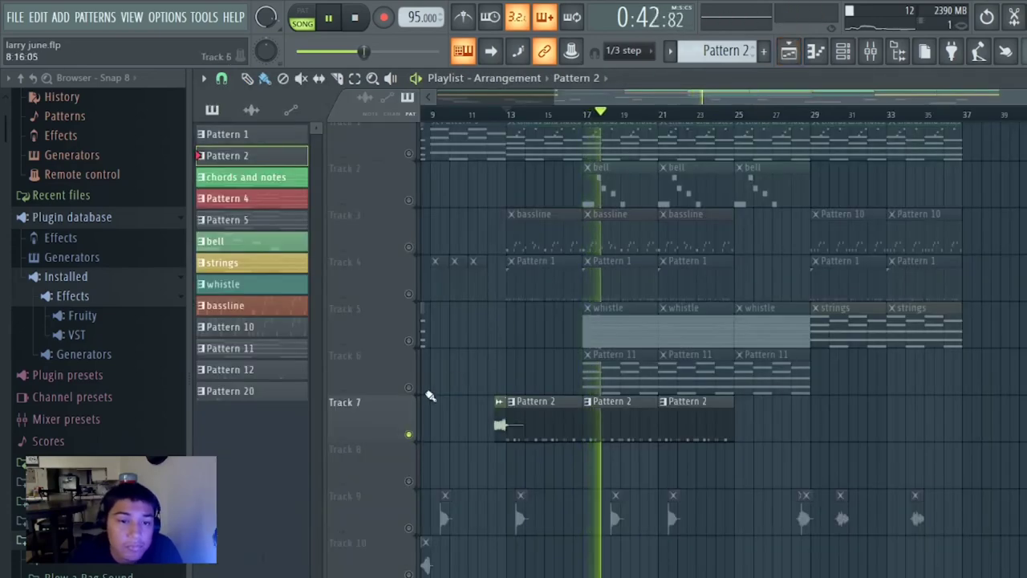
{"action": "left_click", "coordinate": [410, 434]}
{"action": "left_click", "coordinate": [410, 434]}
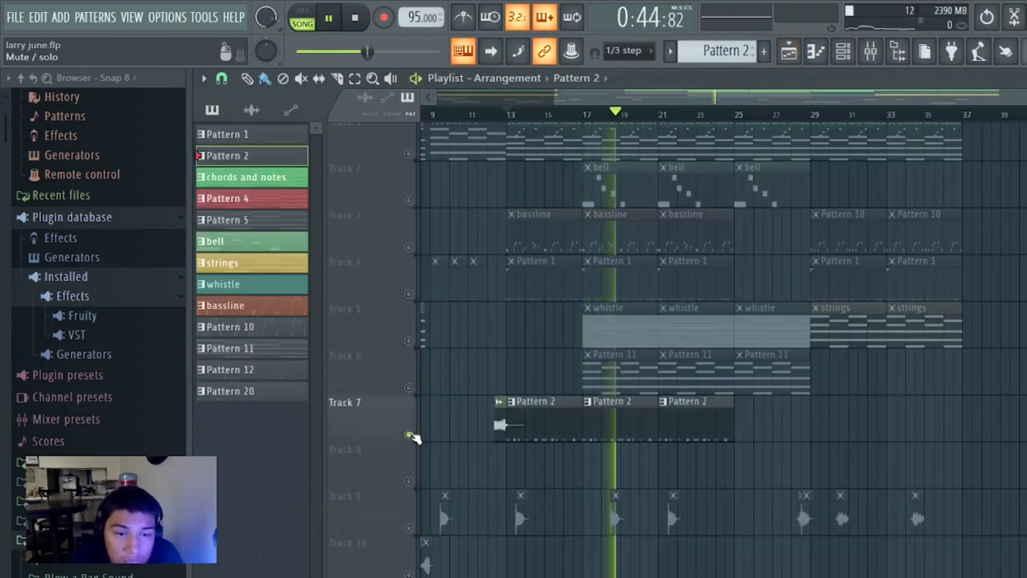
Step: Turn off Track 7's solo, play the full arrangement with Track 9 muted, and stop playback
{"action": "right_click", "coordinate": [409, 434]}
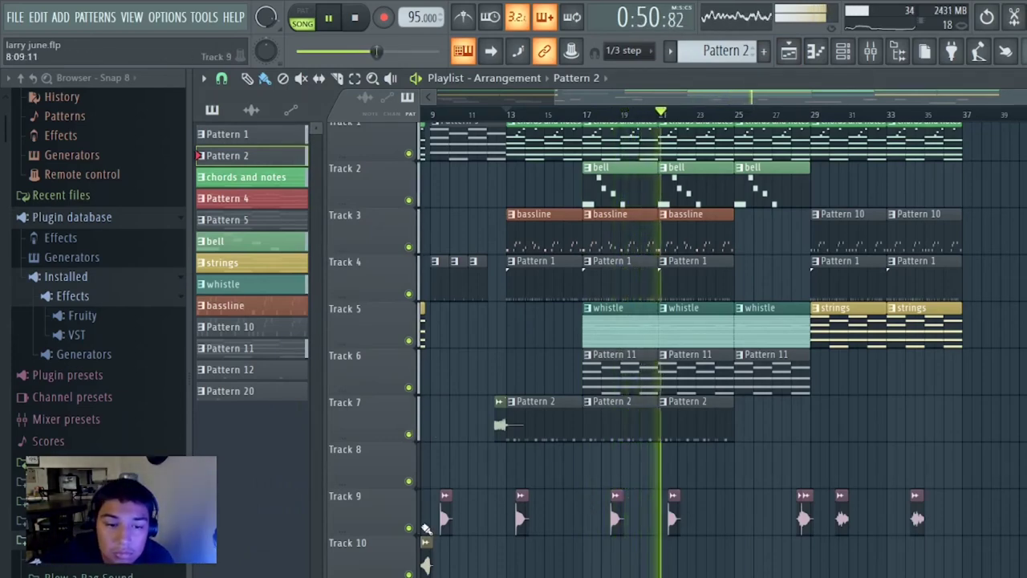
{"action": "left_click", "coordinate": [408, 527]}
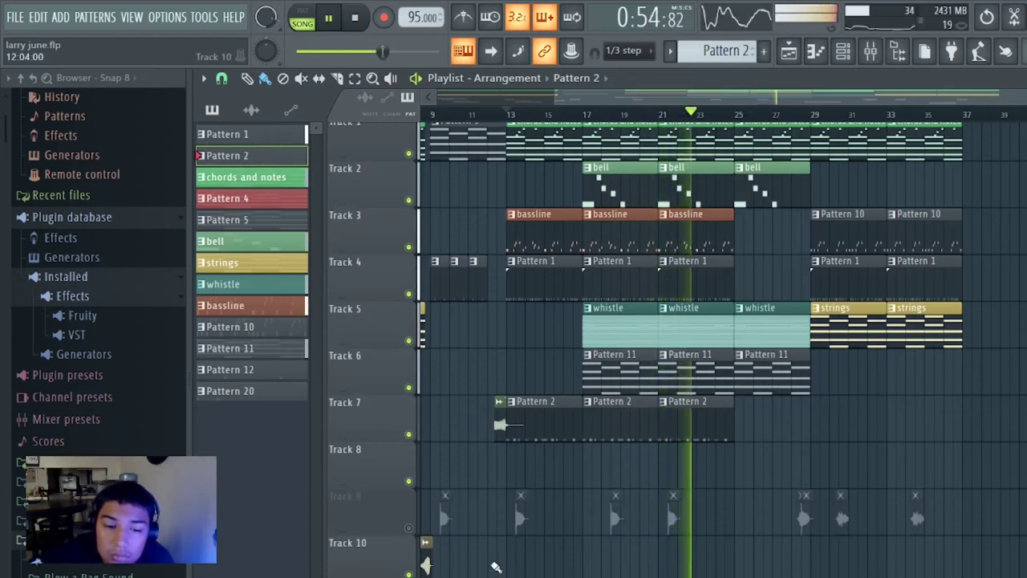
{"action": "left_click", "coordinate": [496, 567]}
{"action": "right_click", "coordinate": [516, 552]}
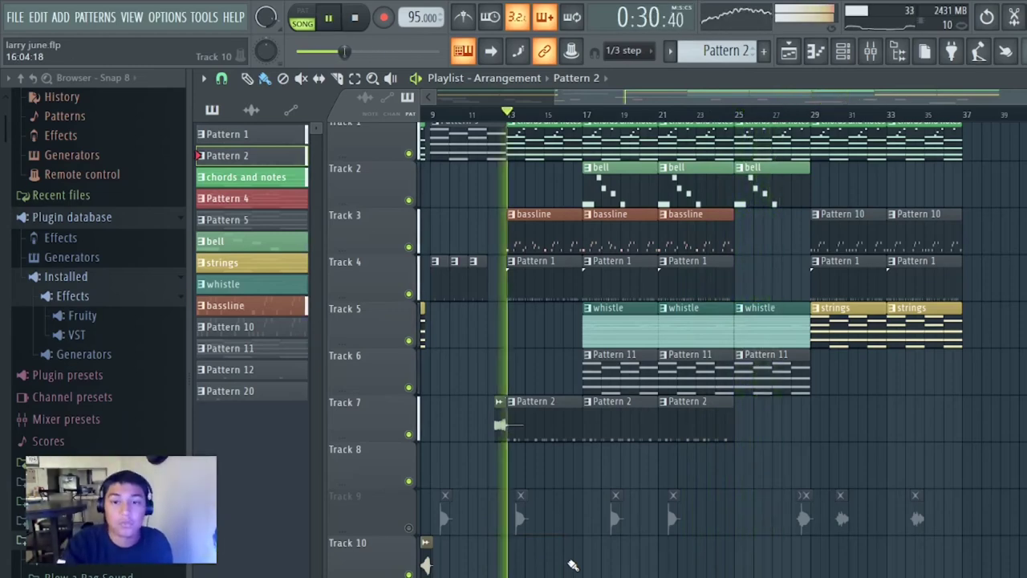
{"action": "key", "text": "space"}
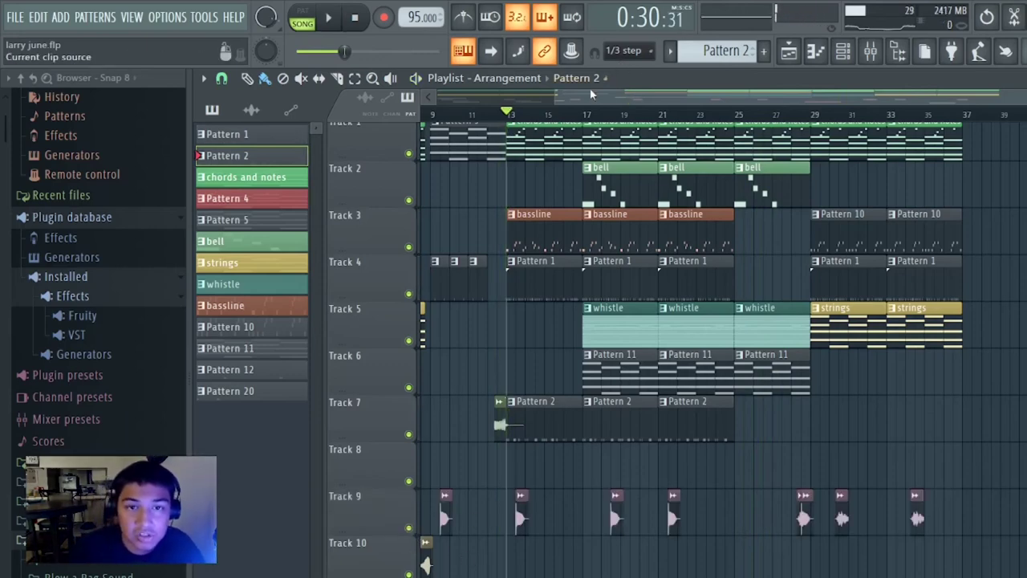
Step: Solo Track 9 and play its audio clips, moving the playback position from bar 13 to bar 5
{"action": "left_click", "coordinate": [429, 103]}
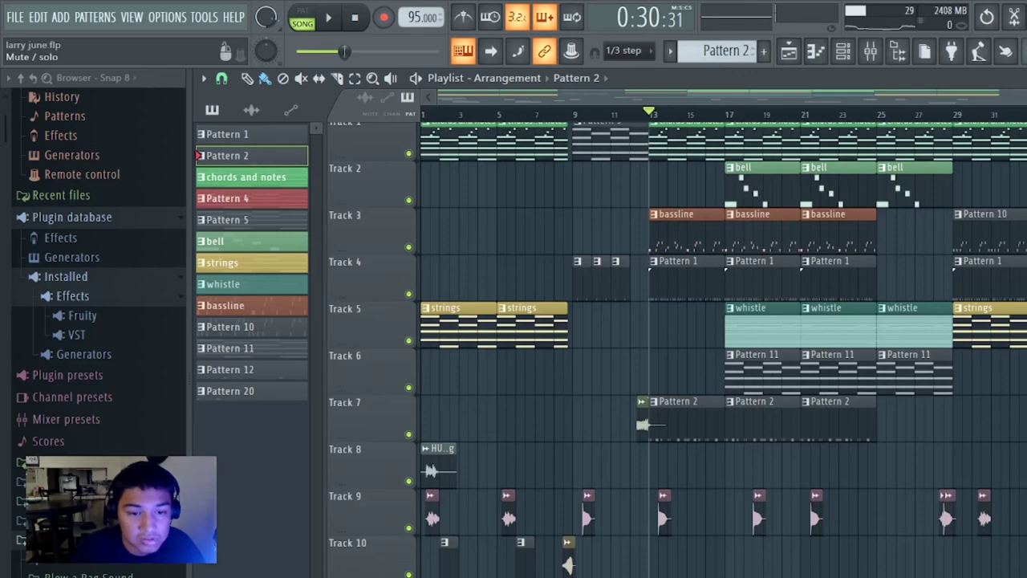
{"action": "right_click", "coordinate": [411, 550]}
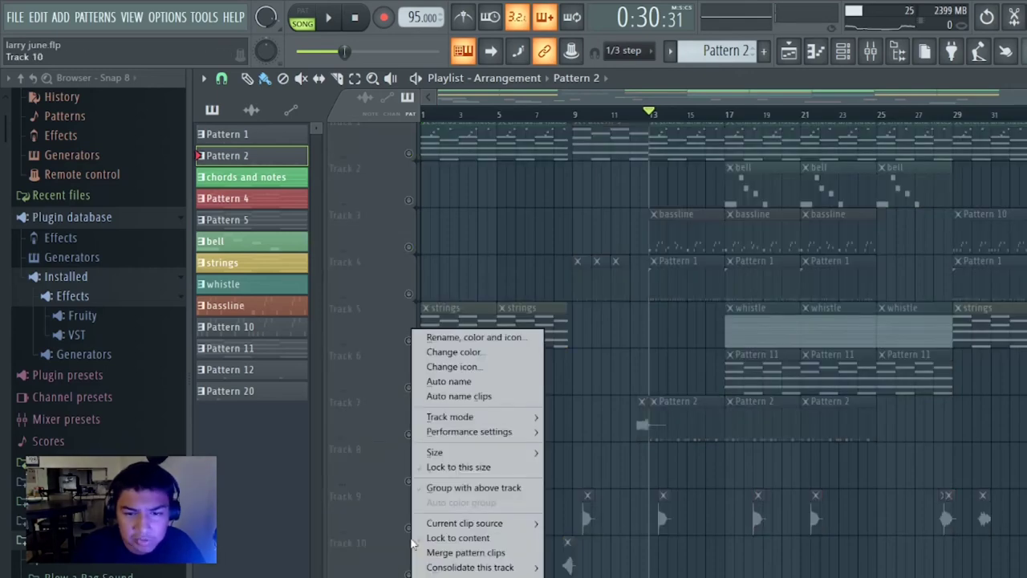
{"action": "left_click", "coordinate": [408, 530]}
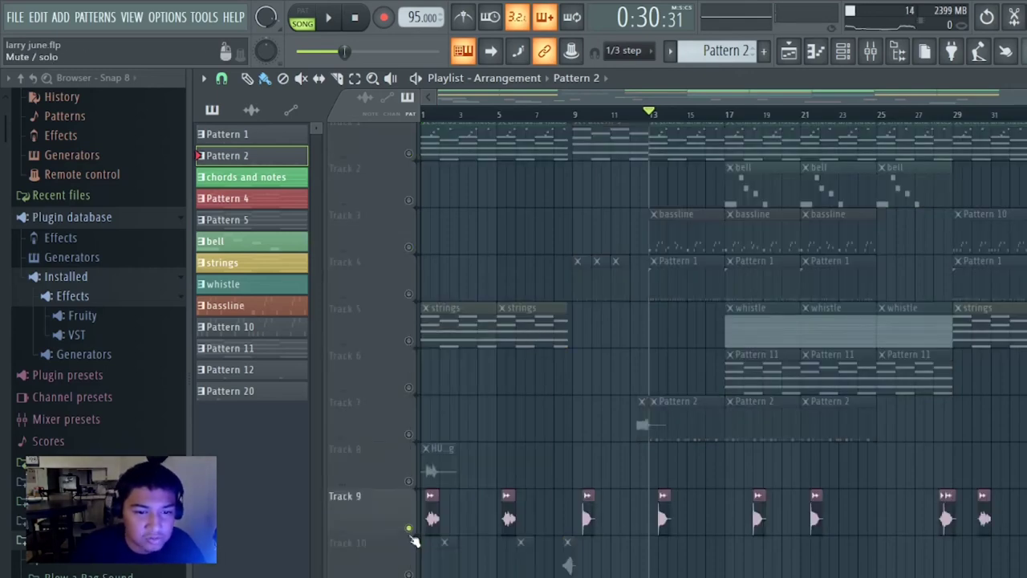
{"action": "key", "text": "space"}
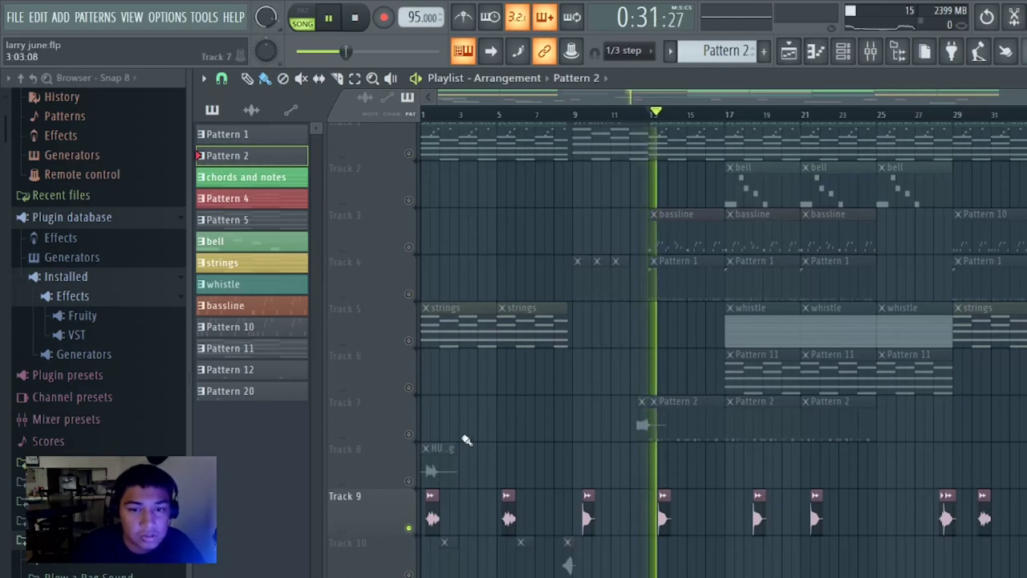
{"action": "left_click", "coordinate": [499, 116]}
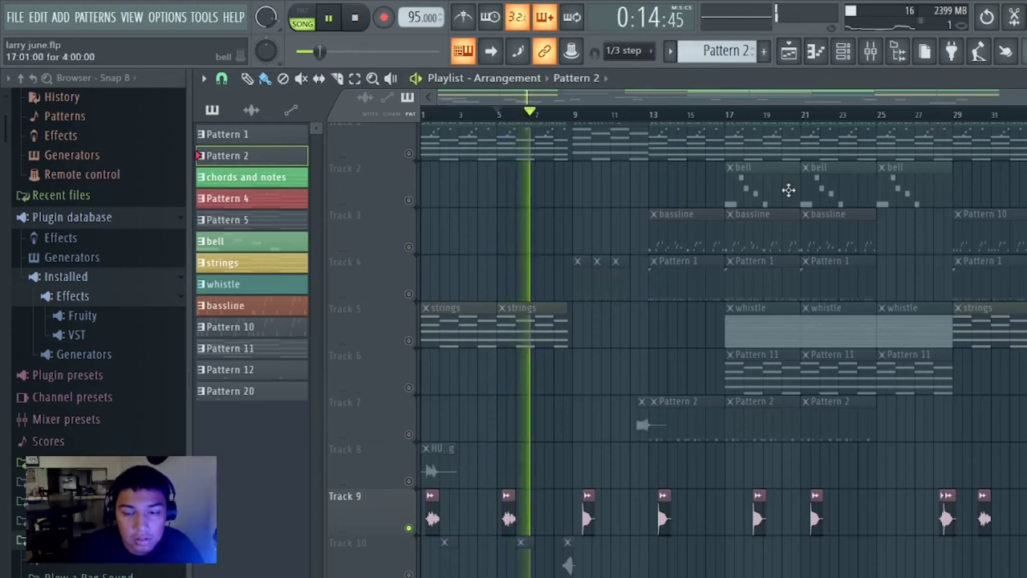
Step: Unmute Track 10 alongside Track 9 and control playback to hear both tracks' clips together
{"action": "scroll", "coordinate": [789, 191], "scroll_direction": "down", "scroll_amount": 1}
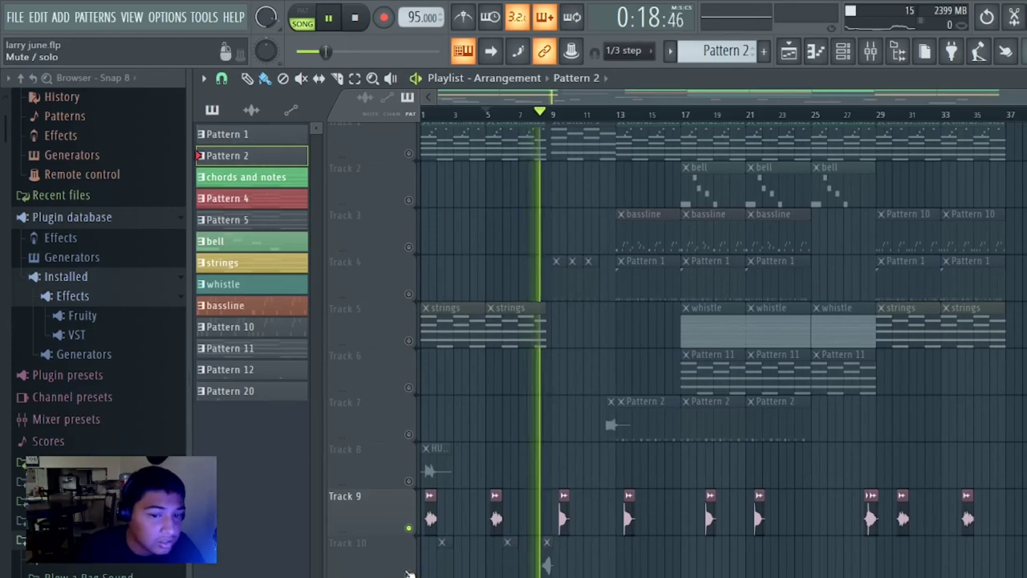
{"action": "left_click", "coordinate": [408, 574]}
{"action": "key", "text": "space"}
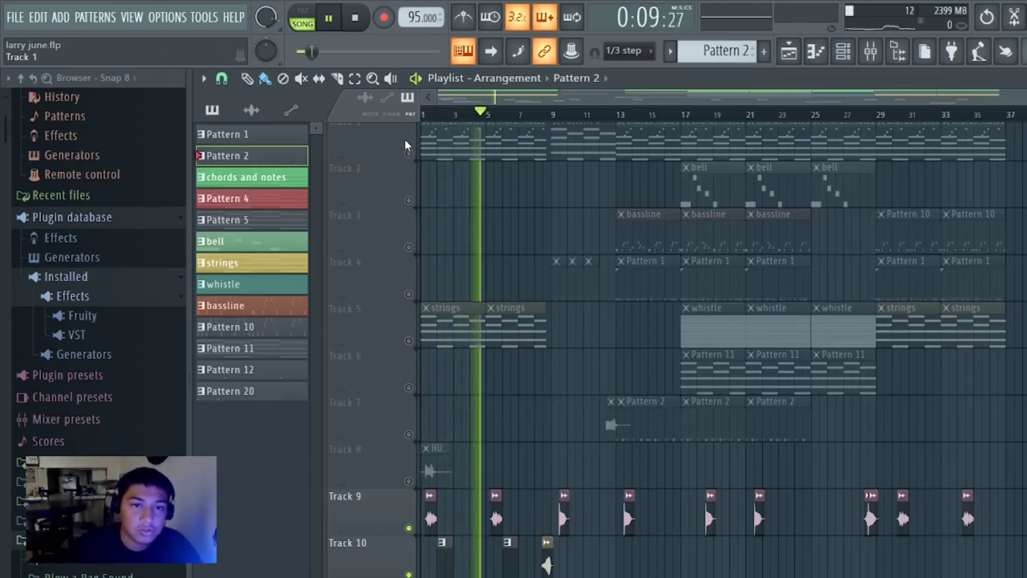
Step: Bring the remaining tracks back in during playback by unmuting Tracks 1, 5, 8, 7, 6, 4, 3 and 2
{"action": "left_click", "coordinate": [409, 153]}
{"action": "left_click", "coordinate": [408, 341]}
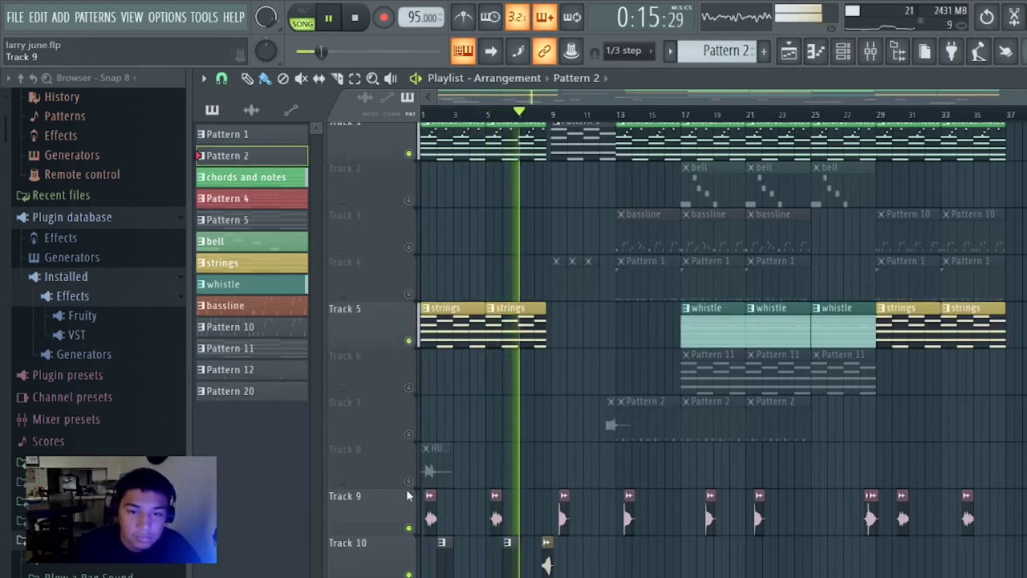
{"action": "left_click", "coordinate": [409, 481]}
{"action": "left_click", "coordinate": [409, 434]}
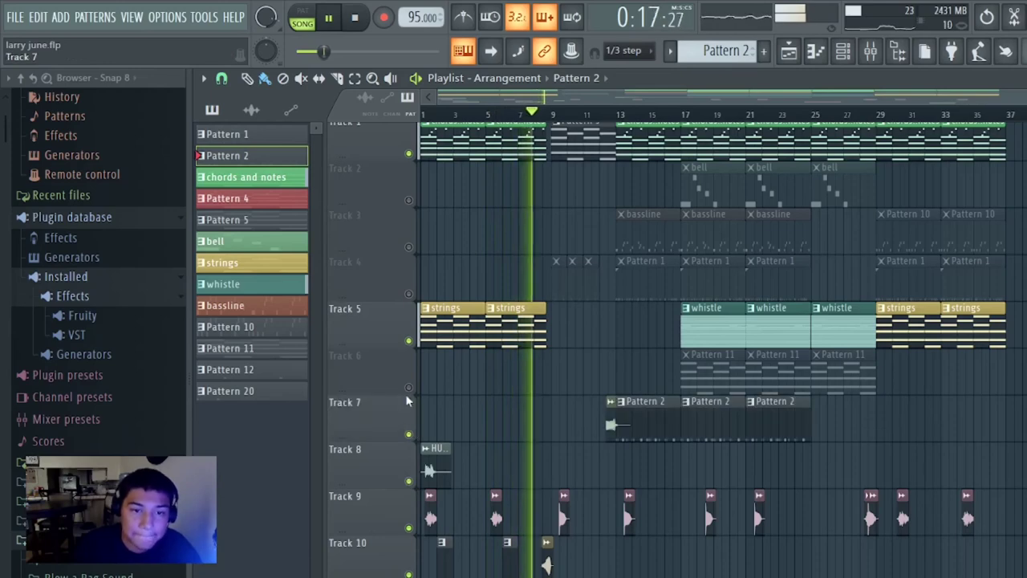
{"action": "left_click", "coordinate": [408, 388]}
{"action": "left_click", "coordinate": [408, 294]}
{"action": "left_click", "coordinate": [409, 248]}
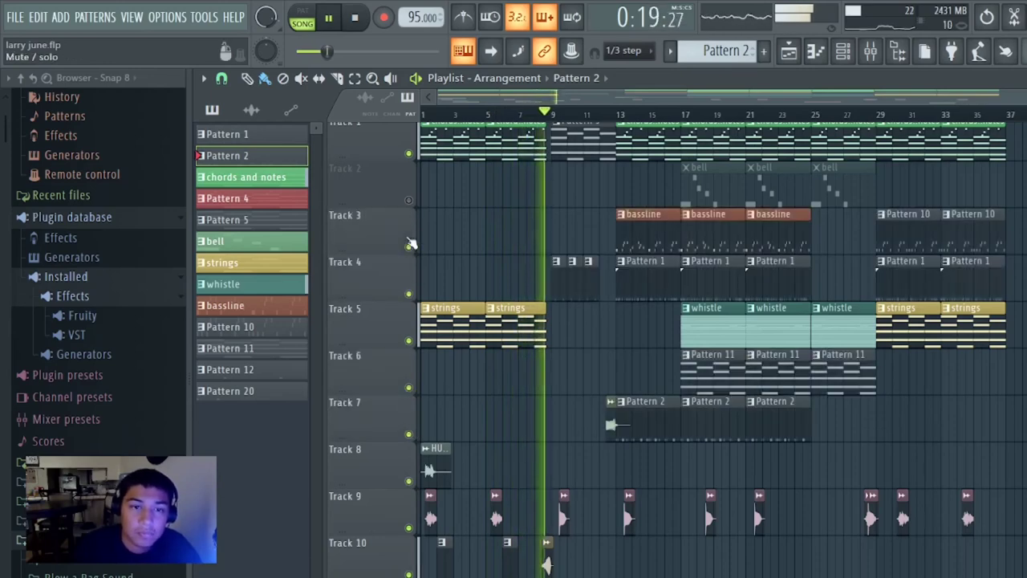
{"action": "left_click", "coordinate": [408, 200]}
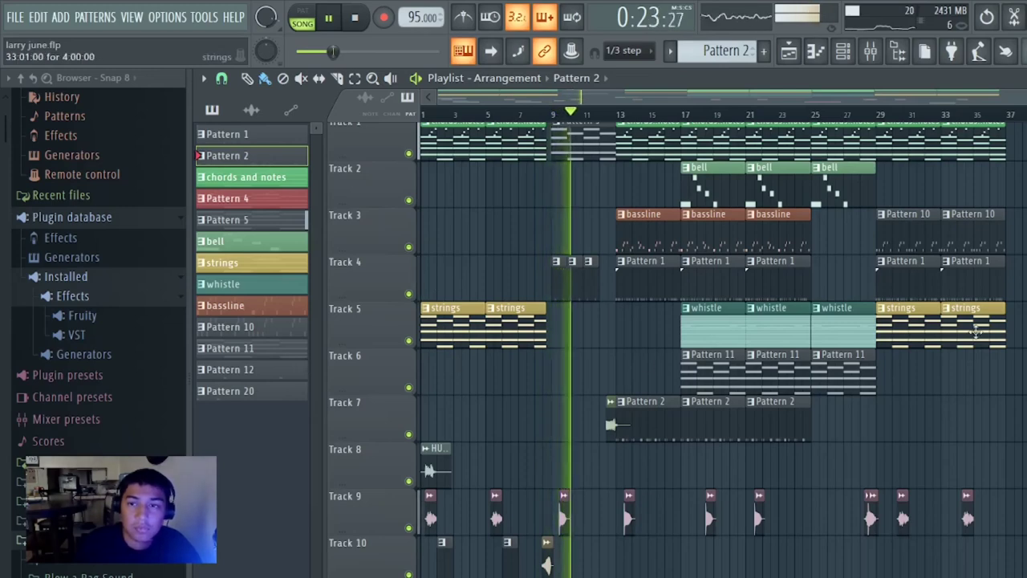
Step: View the chords and notes pattern's Keyscape notes in the piano roll during playback, and return to the playlist
{"action": "scroll", "coordinate": [714, 349], "scroll_direction": "up", "scroll_amount": 1}
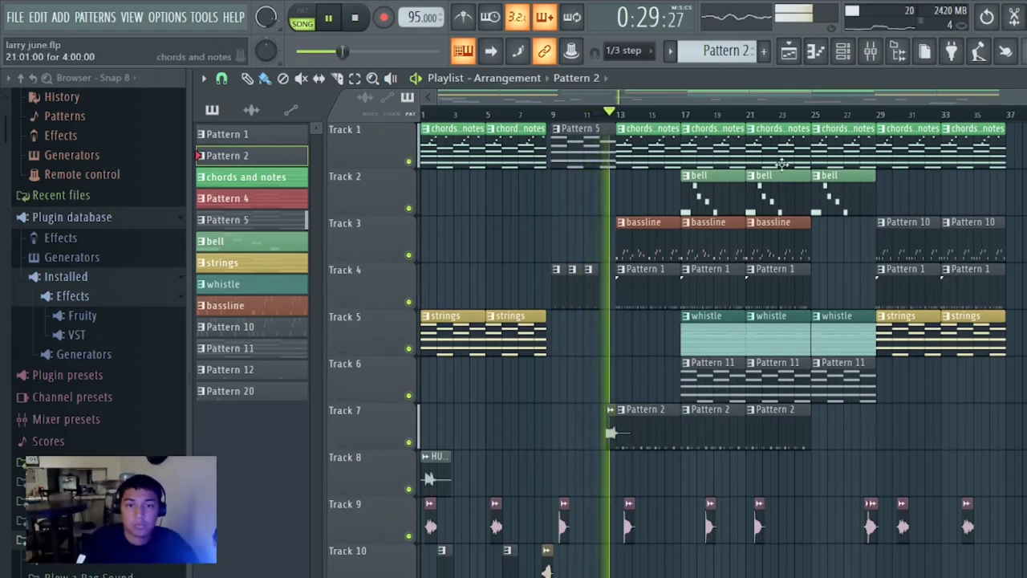
{"action": "double_click", "coordinate": [631, 143]}
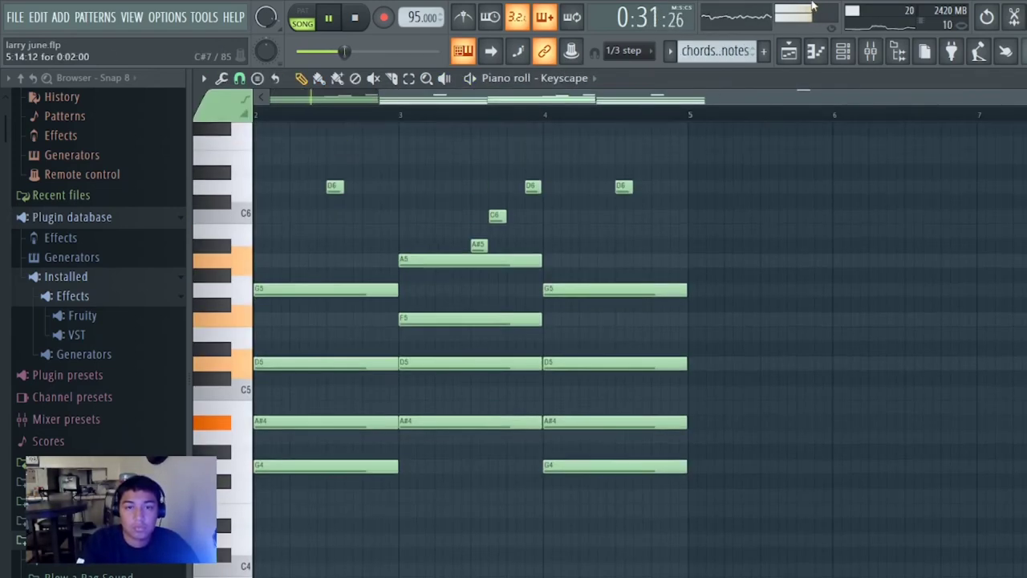
{"action": "scroll", "coordinate": [827, 197], "scroll_direction": "up", "scroll_amount": 4}
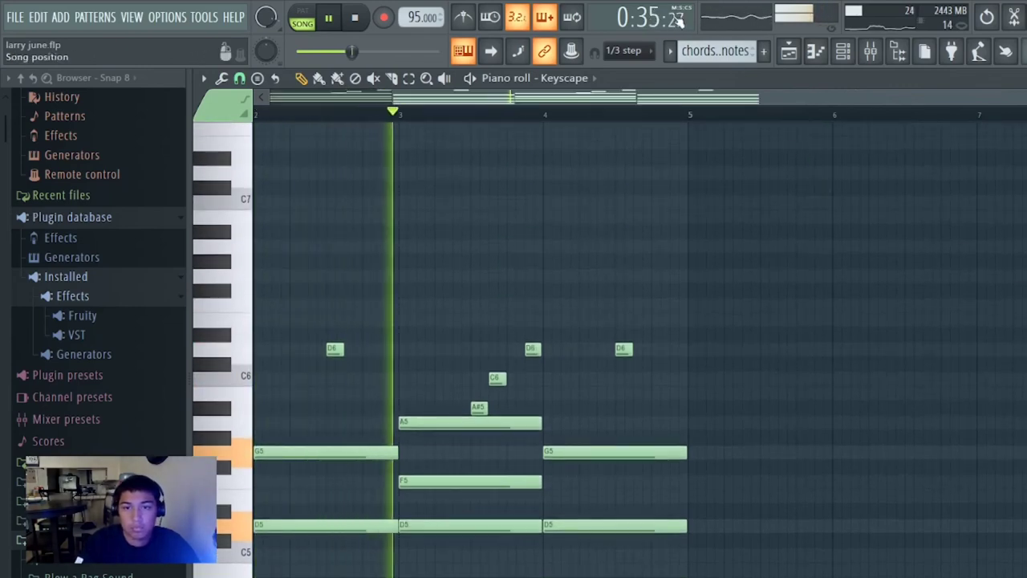
{"action": "key", "text": "F5"}
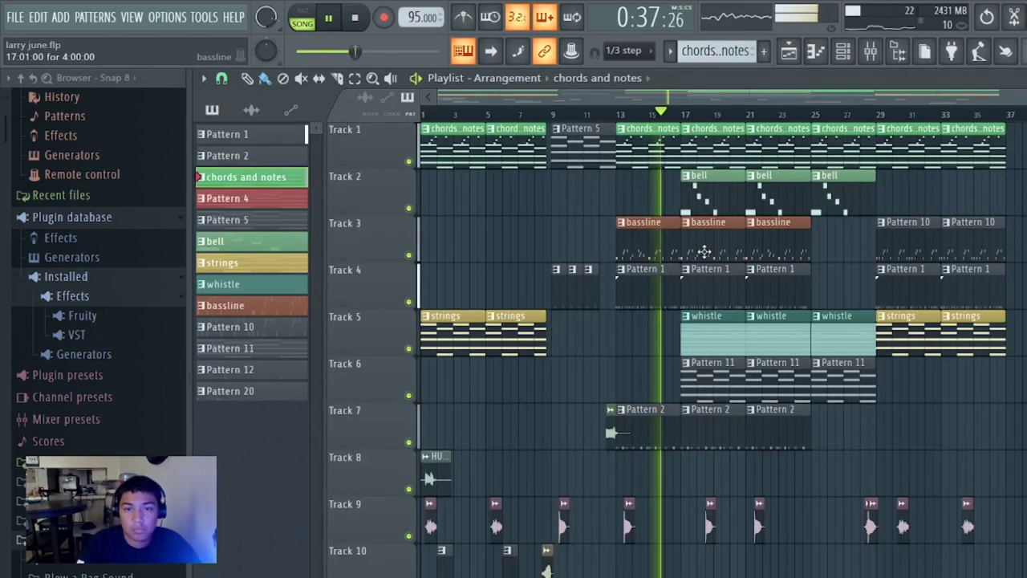
Step: View the bassline pattern's Purity #3 notes in the piano roll during playback, and return to the playlist
{"action": "left_click", "coordinate": [703, 252]}
{"action": "double_click", "coordinate": [703, 252]}
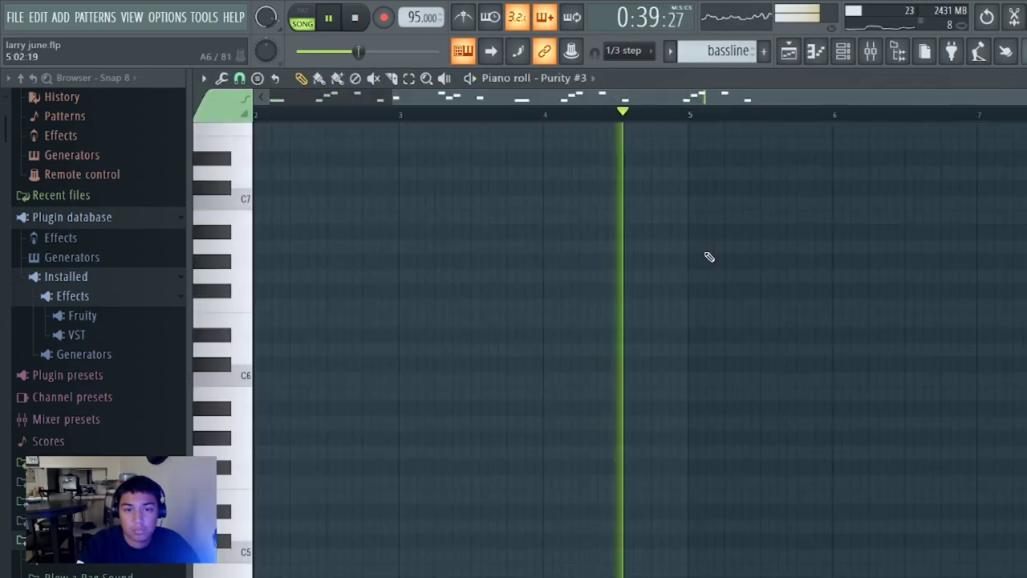
{"action": "scroll", "coordinate": [562, 345], "scroll_direction": "down", "scroll_amount": 3}
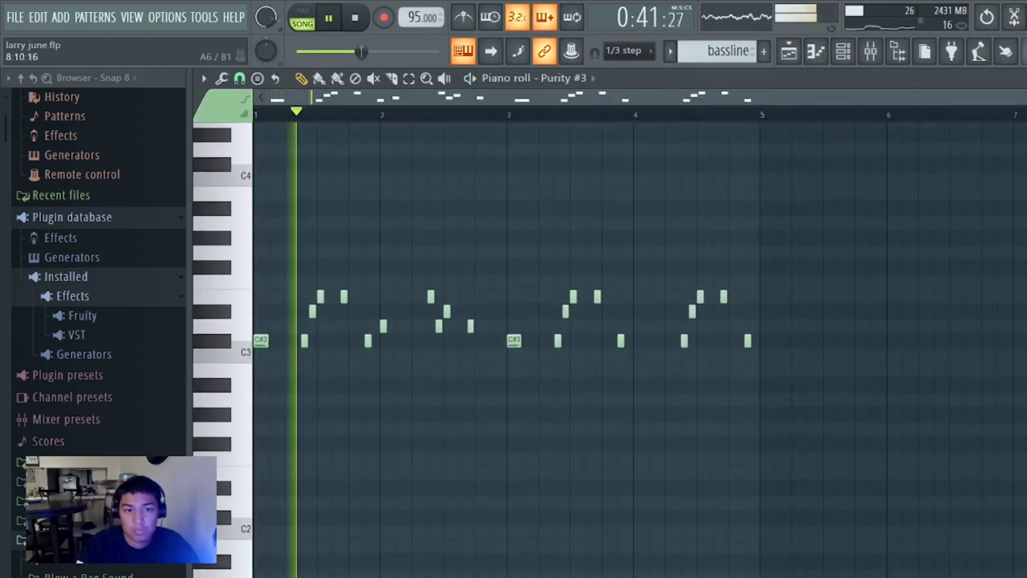
{"action": "left_click", "coordinate": [789, 51]}
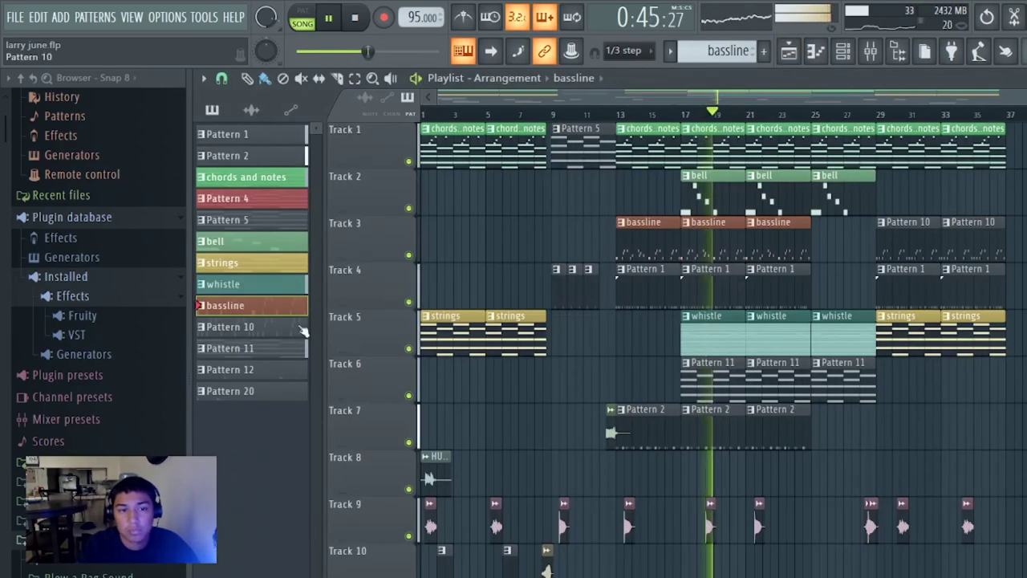
Step: Open the whistle pattern, switch the piano roll from D Minor to the Purity channel to view its melody, and return to the playlist
{"action": "double_click", "coordinate": [268, 285]}
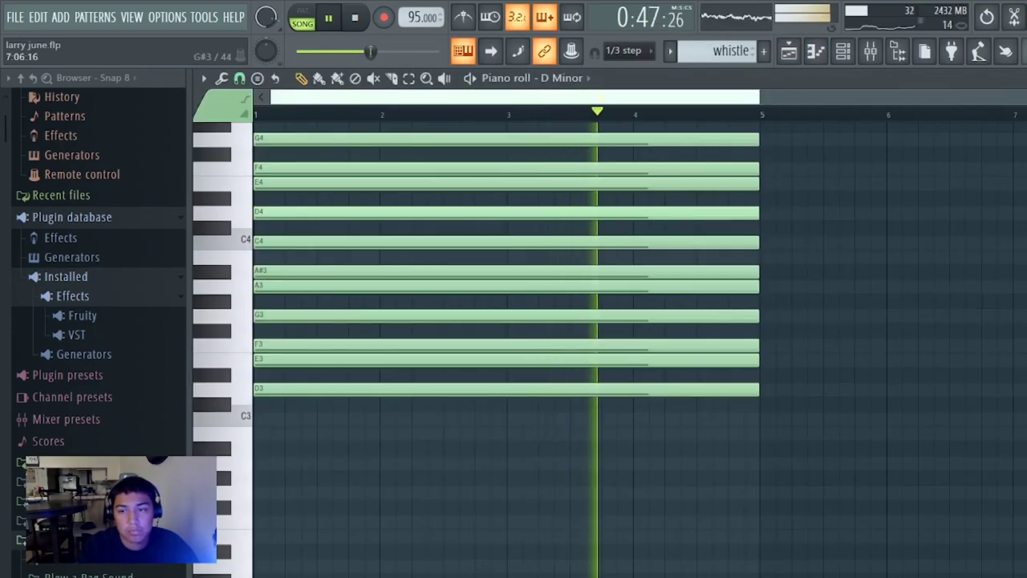
{"action": "left_click", "coordinate": [570, 78]}
{"action": "left_click", "coordinate": [604, 285]}
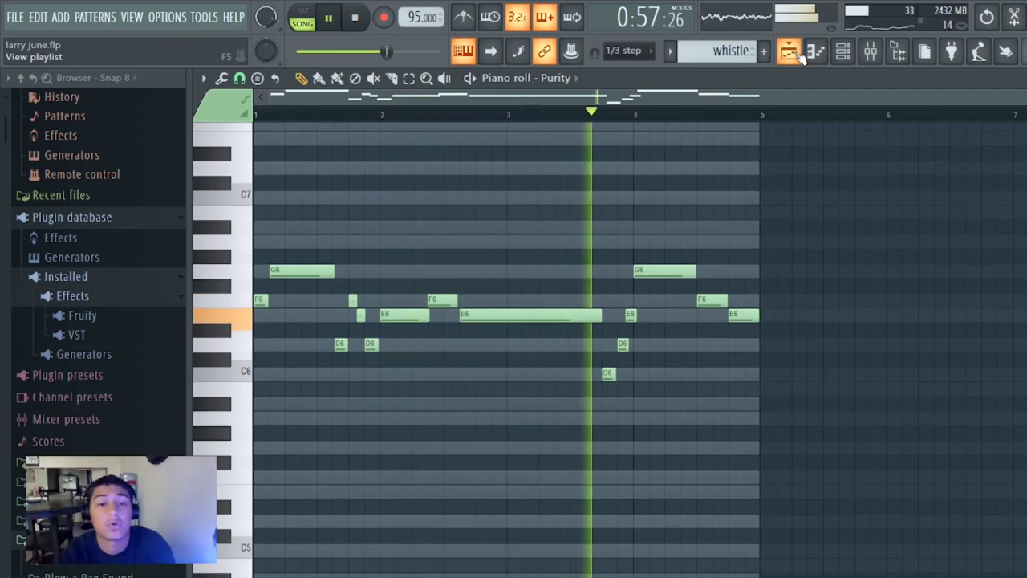
{"action": "left_click", "coordinate": [791, 52]}
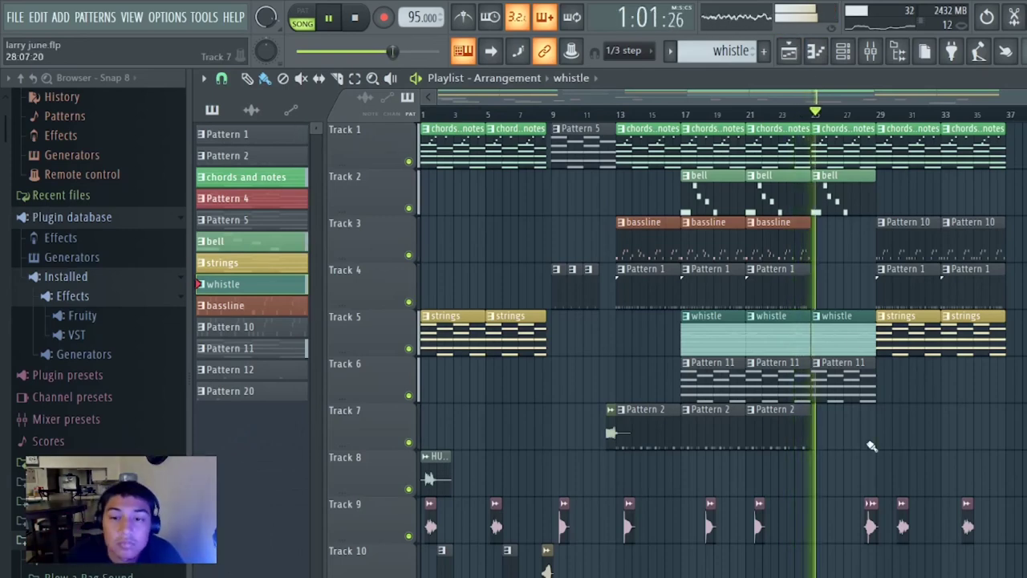
Step: View Pattern 11's Hive #2 chords in the piano roll, return to the playlist and stop playback near the arrangement's end
{"action": "double_click", "coordinate": [845, 388]}
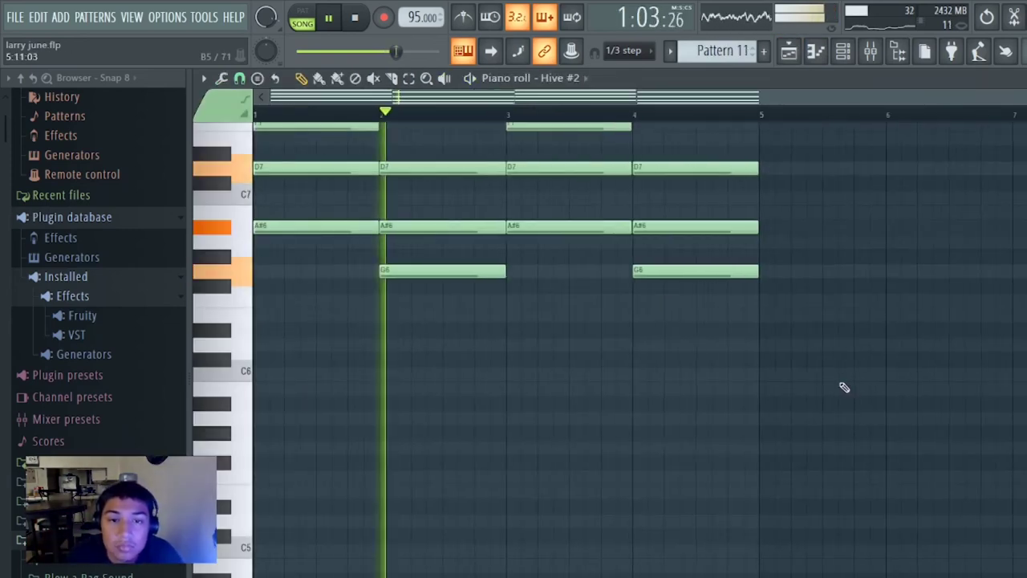
{"action": "scroll", "coordinate": [844, 388], "scroll_direction": "up", "scroll_amount": 5}
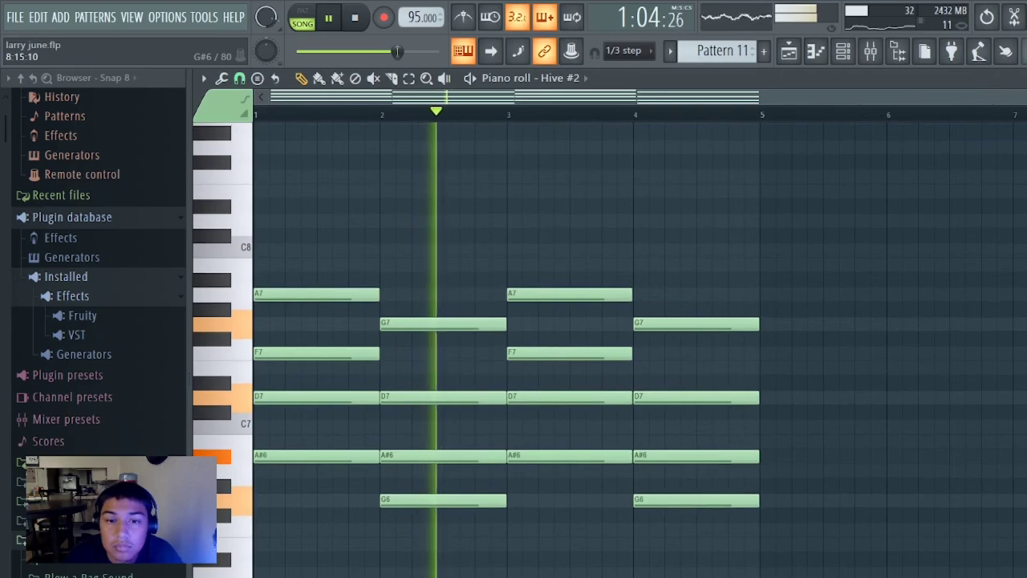
{"action": "left_click", "coordinate": [791, 53]}
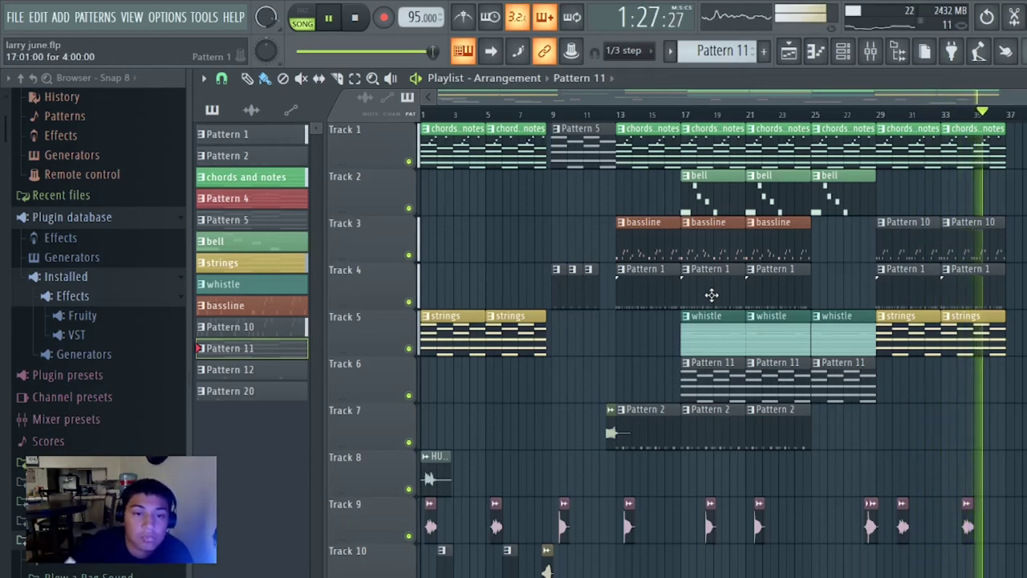
{"action": "key", "text": "space"}
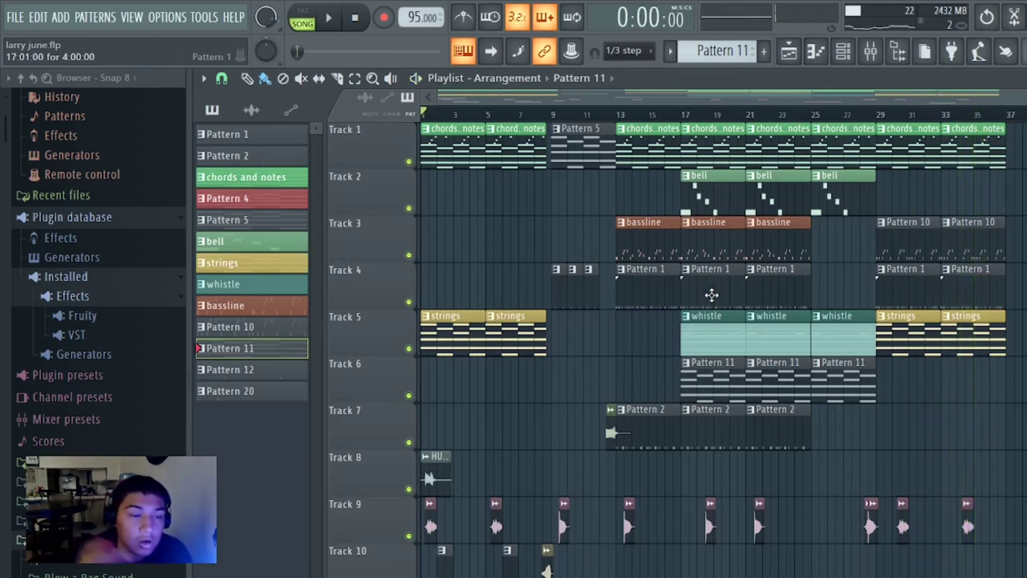